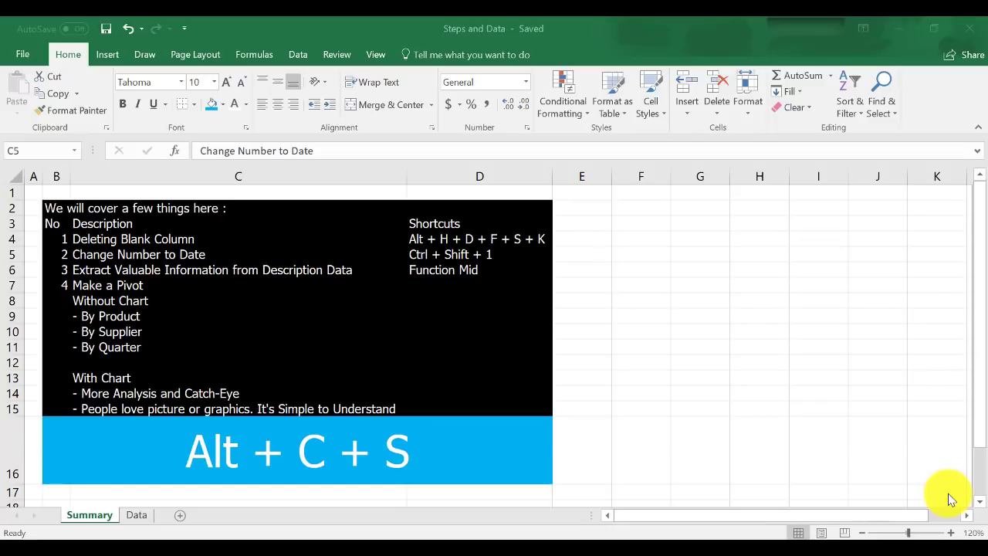
# Switch to the Data sheet and select cell B3, the first Period entry.
pyautogui.click(144, 514)
pyautogui.click(136, 514)
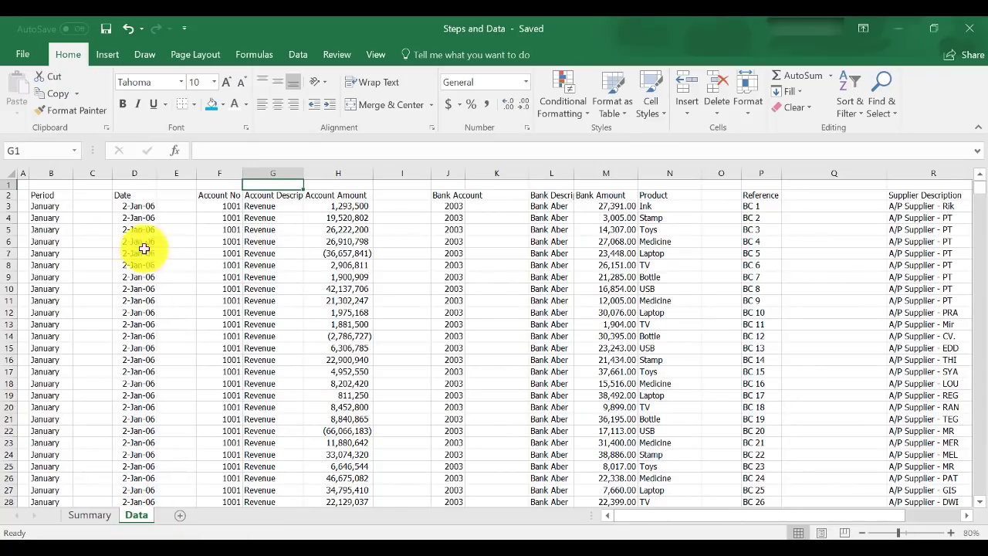
pyautogui.click(56, 203)
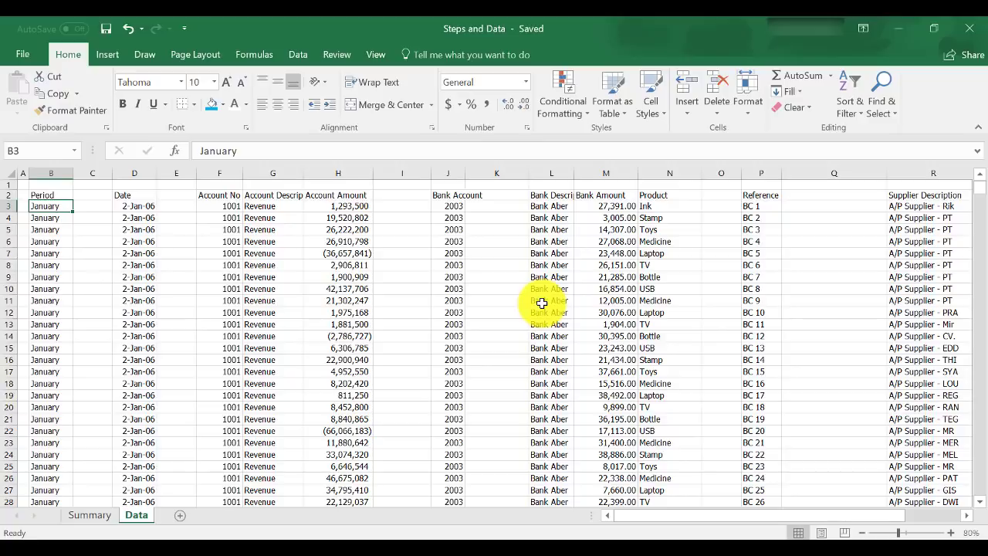
# Select the whole data block from the Period header to the last cell and copy it.
pyautogui.press('Up')
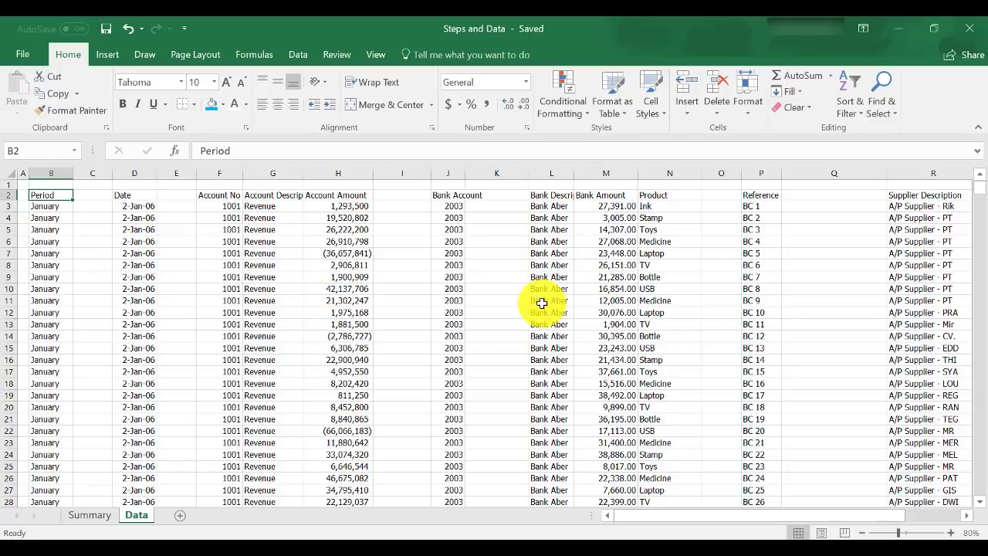
pyautogui.hotkey('ctrl', 'shift', 'Right')
pyautogui.hotkey('ctrl', 'shift', 'Right')
pyautogui.hotkey('ctrl', 'shift', 'Right')
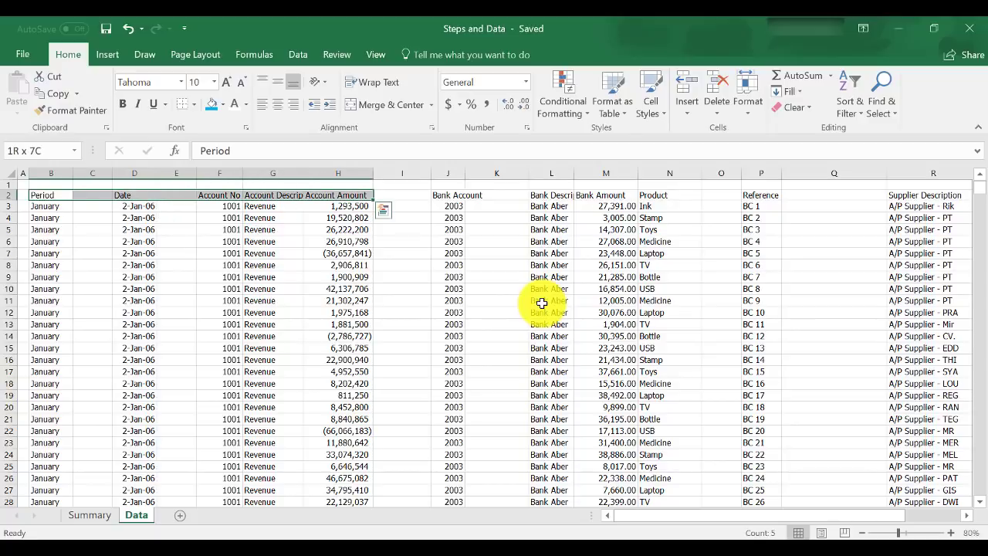
pyautogui.hotkey('ctrl', 'shift', 'End')
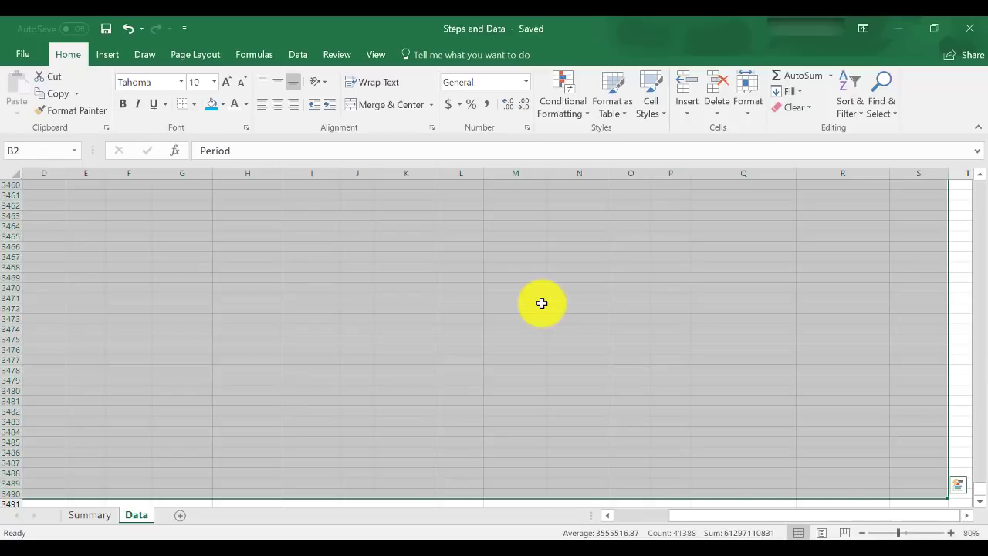
pyautogui.hotkey('ctrl', 'c')
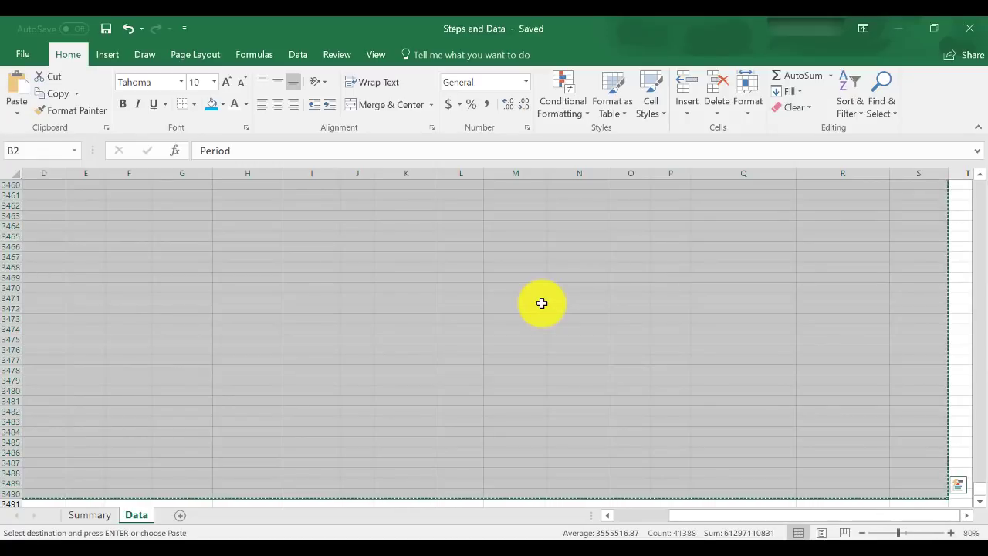
# Select all blank cells in the table with Go To Special > Blanks.
pyautogui.hotkey('alt', 'h')
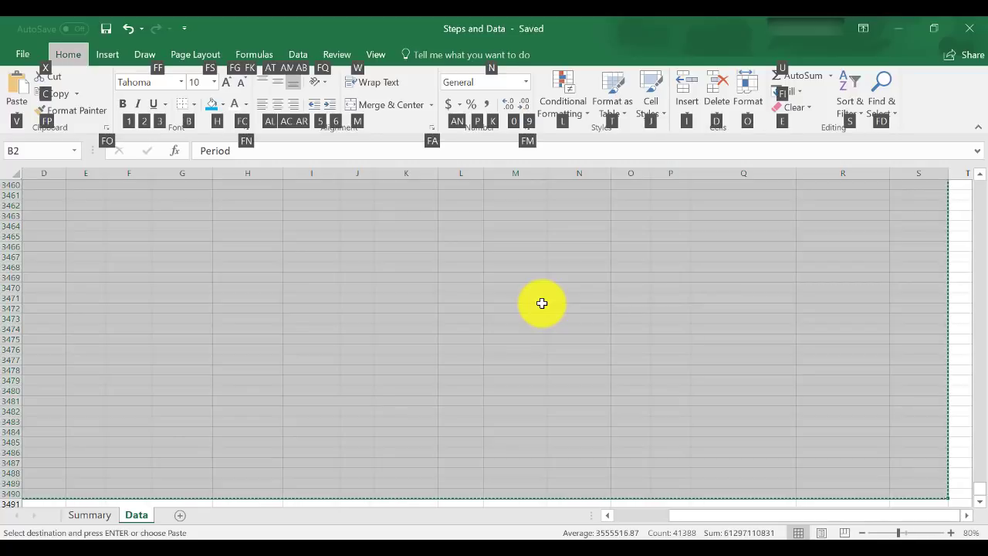
pyautogui.press('f')
pyautogui.press('d')
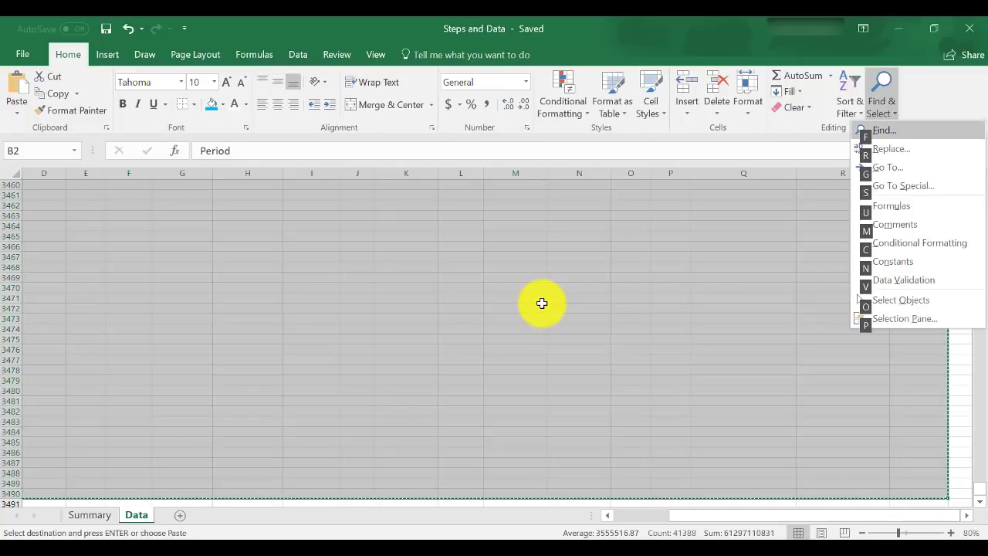
pyautogui.press('s')
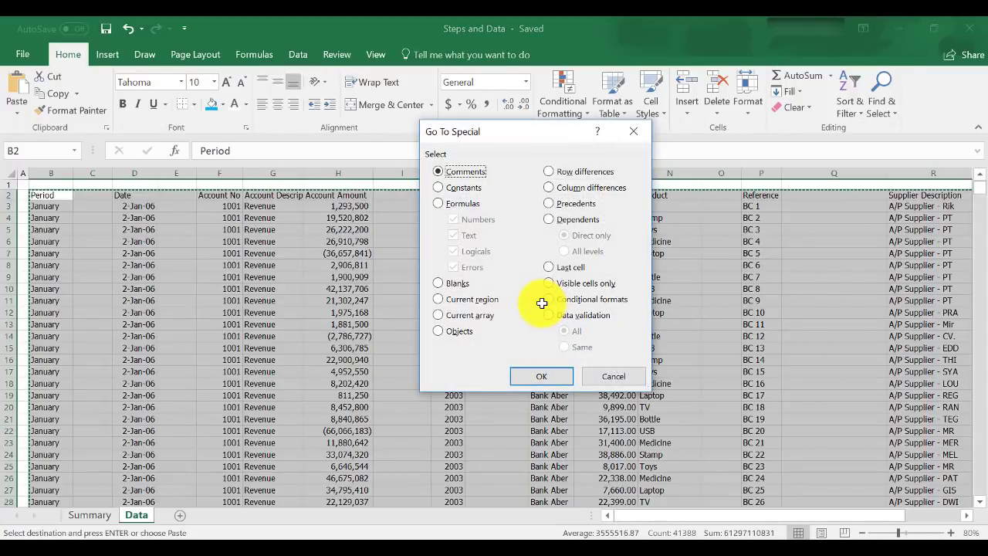
pyautogui.press('k')
pyautogui.press('Escape')
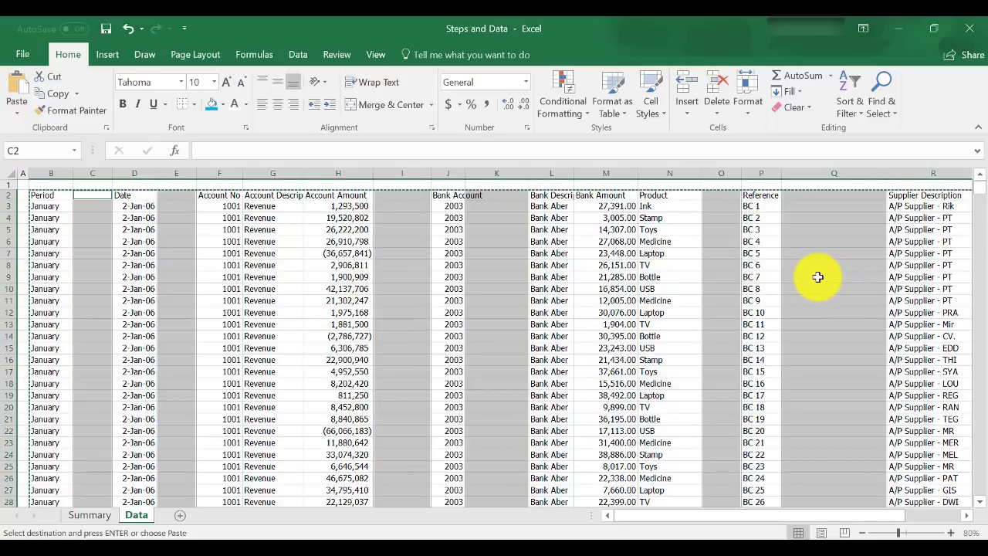
# Delete the blank cells with Shift cells left, then return to the Period header in B2.
pyautogui.hotkey('ctrl', '-')
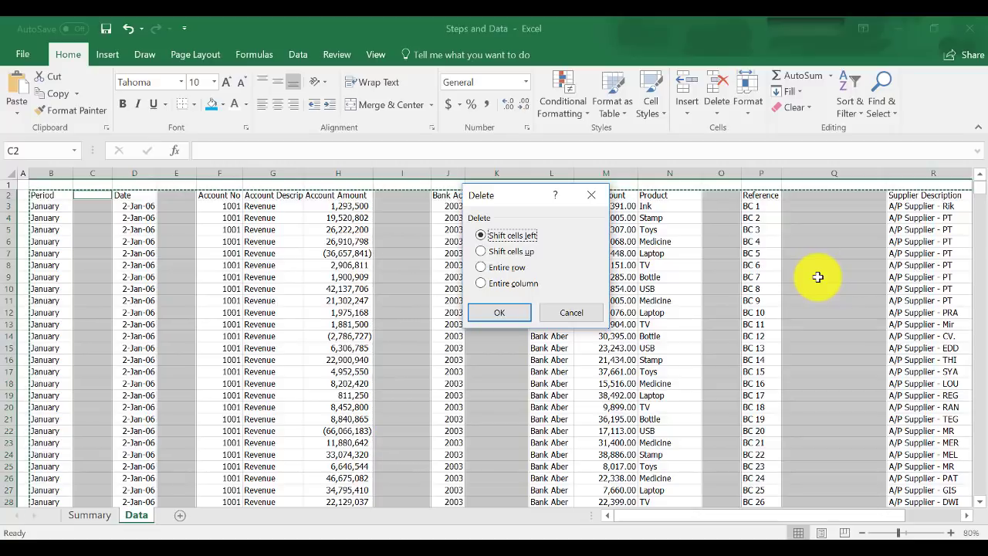
pyautogui.press('Return')
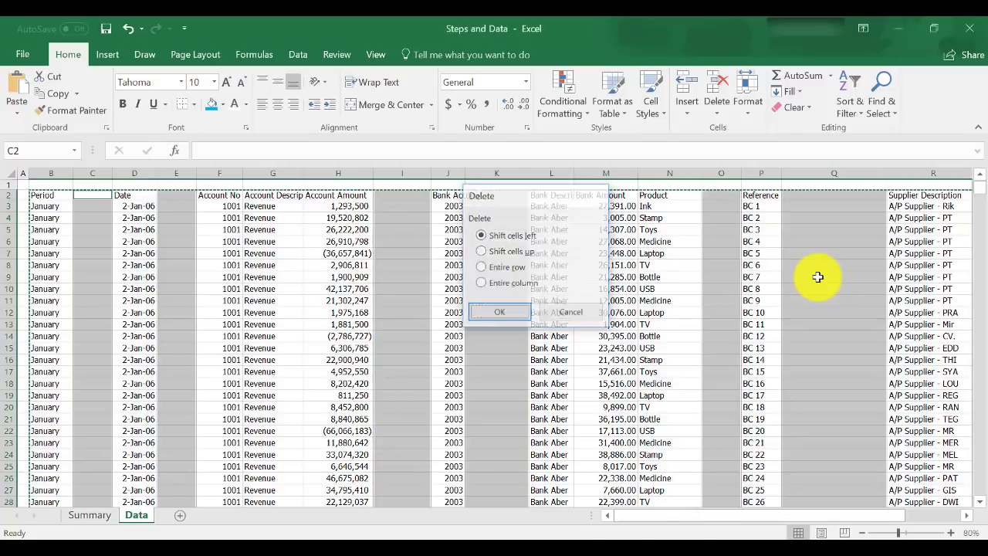
pyautogui.press('Down')
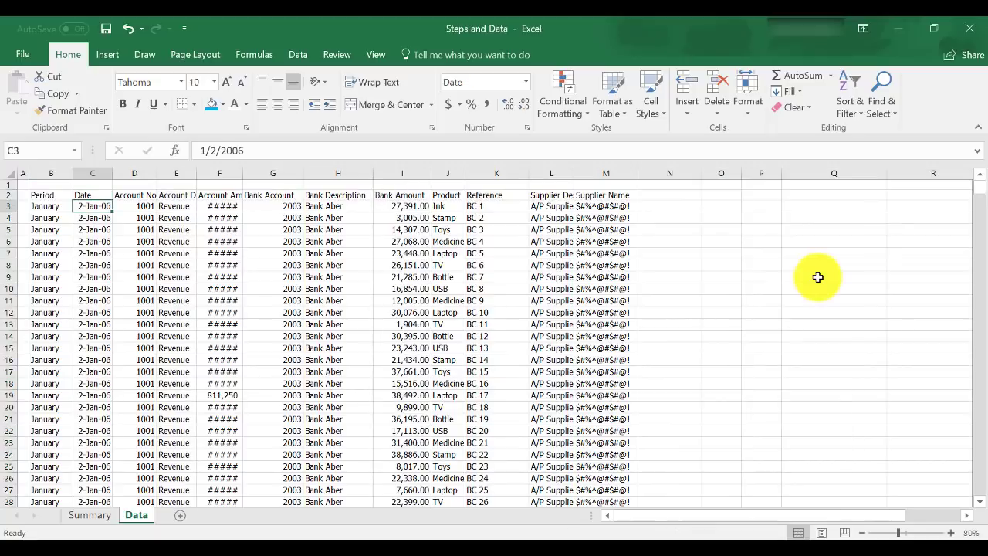
pyautogui.press('Left')
pyautogui.press('Up')
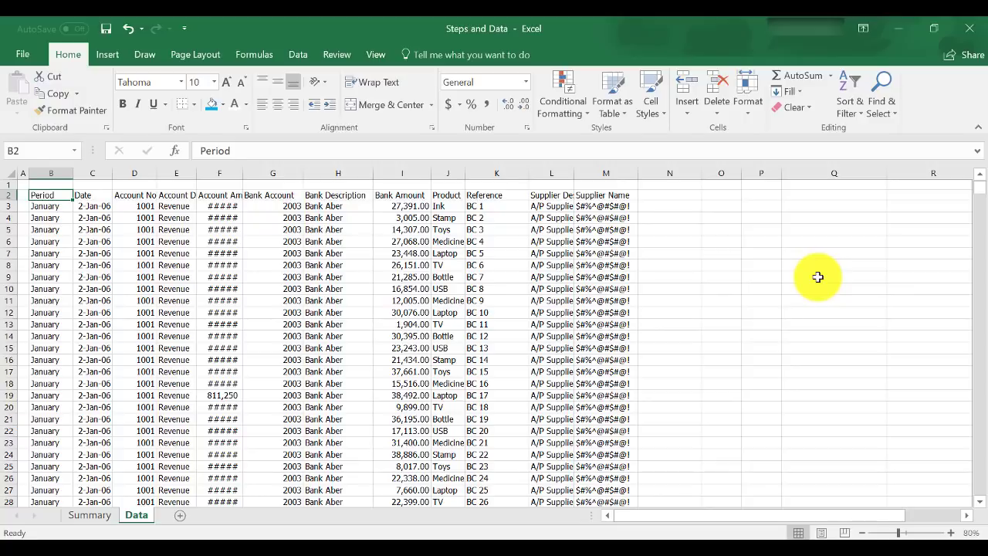
# AutoFit all column widths of the data table, then check the Supplier Name and Description entries.
pyautogui.hotkey('ctrl', 'shift', 'End')
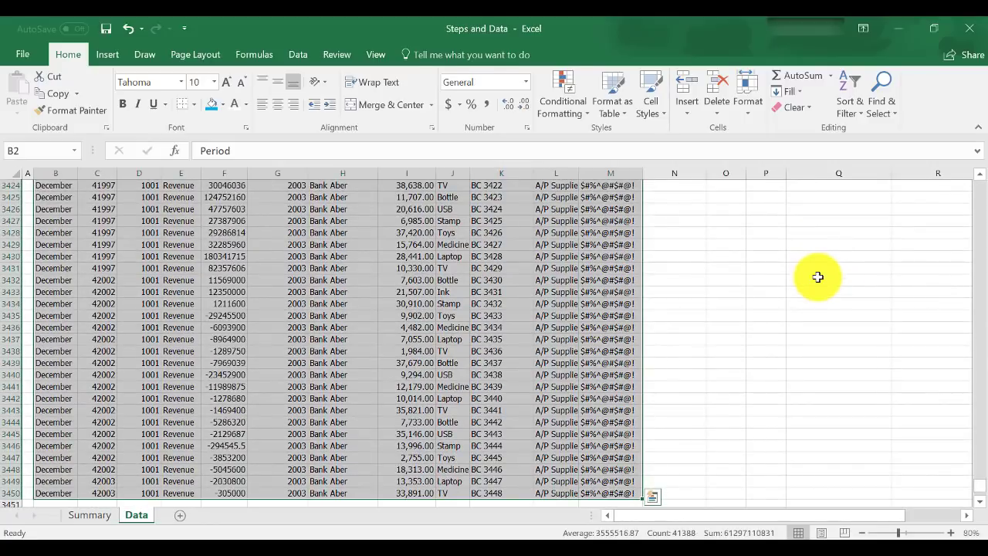
pyautogui.hotkey('alt', 'o')
pyautogui.press('c')
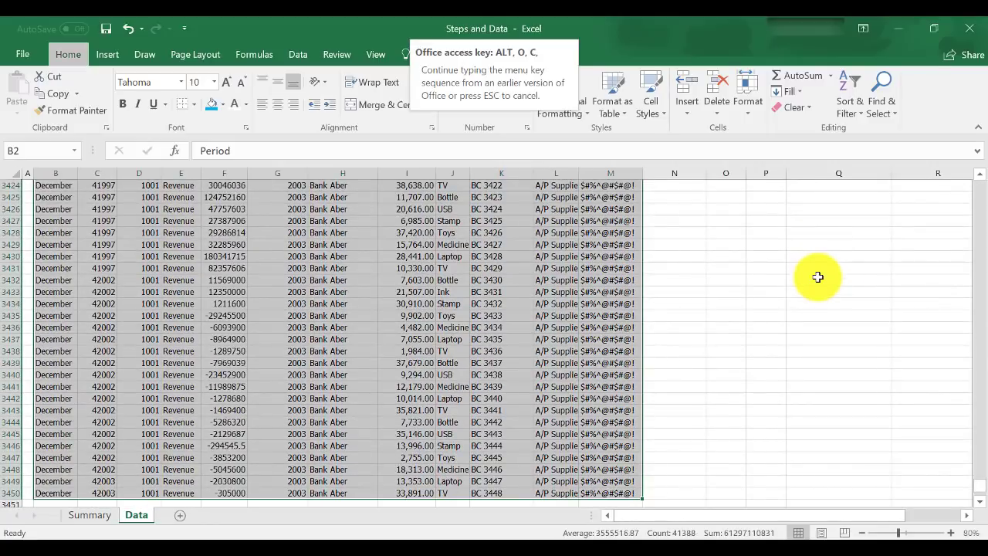
pyautogui.press('a')
pyautogui.hotkey('shift', 'BackSpace')
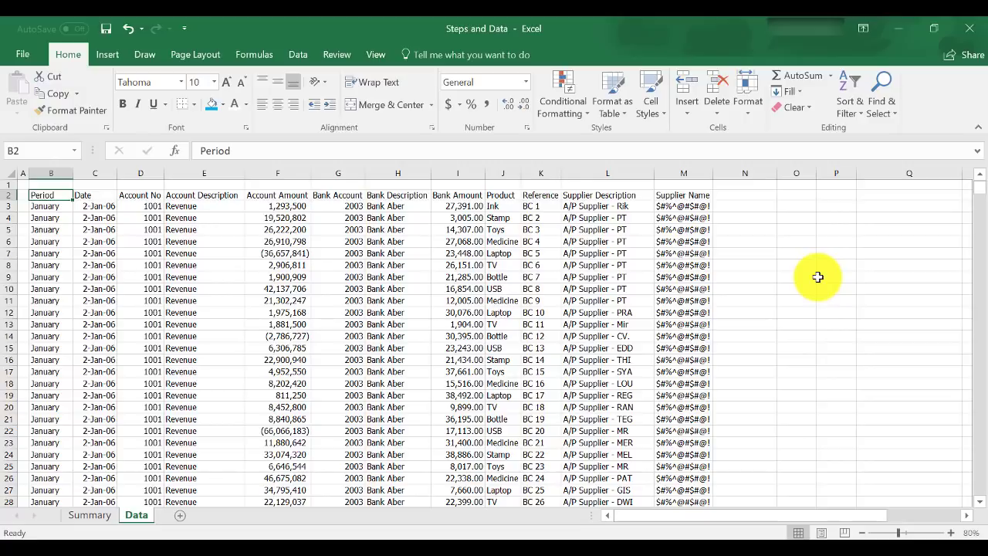
pyautogui.press('Right')
pyautogui.press('Right')
pyautogui.press('Right')
pyautogui.press('Right')
pyautogui.press('Right')
pyautogui.press('Right')
pyautogui.press('Right')
pyautogui.press('Right')
pyautogui.press('Right')
pyautogui.press('Right')
pyautogui.press('Right')
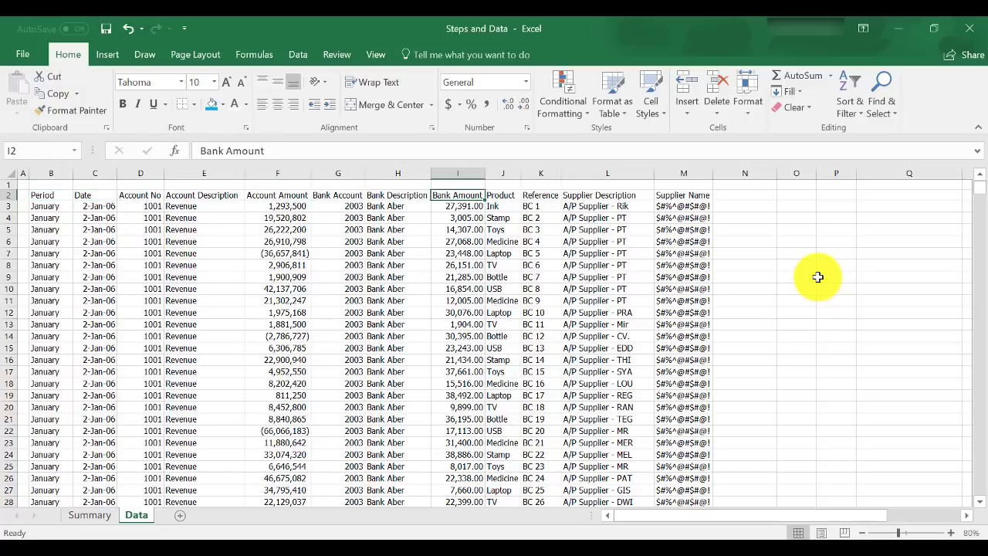
pyautogui.press('Down')
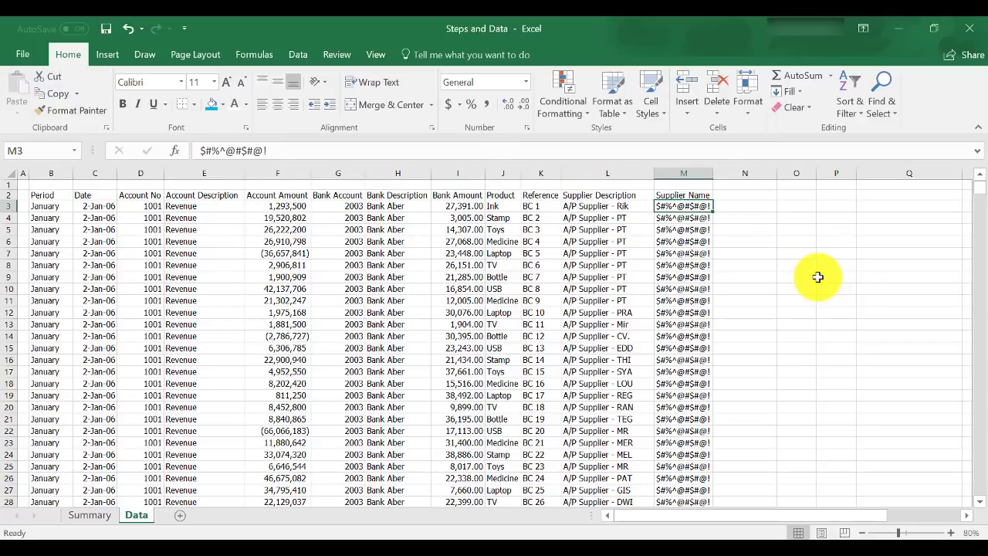
pyautogui.press('Left')
pyautogui.press('Left')
pyautogui.press('Left')
pyautogui.press('Left')
pyautogui.press('Left')
pyautogui.press('Left')
pyautogui.press('Left')
pyautogui.press('Left')
pyautogui.press('Left')
pyautogui.press('Left')
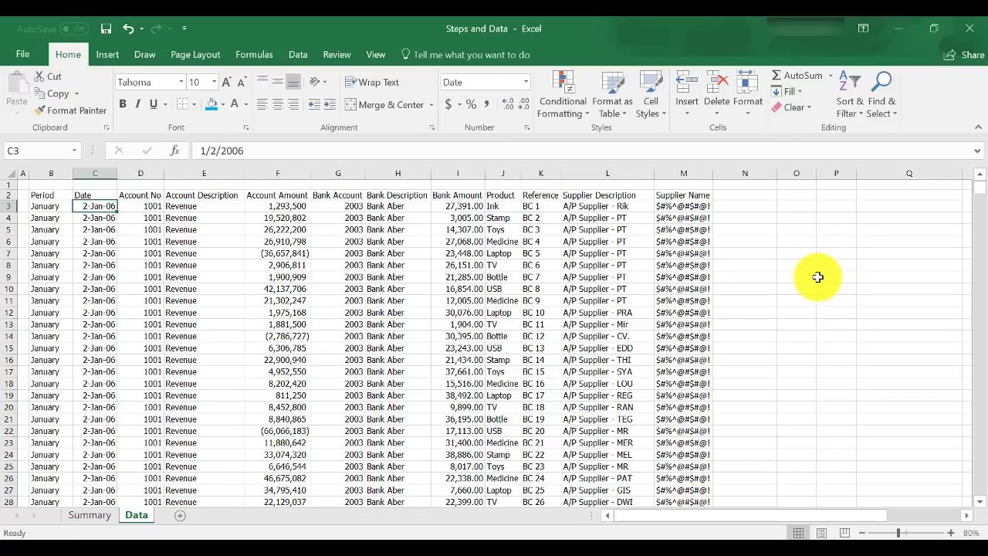
# Check the bottom of the Date column, where some dates show as numbers, then return to C3.
pyautogui.hotkey('ctrl', 'Down')
pyautogui.press('Up')
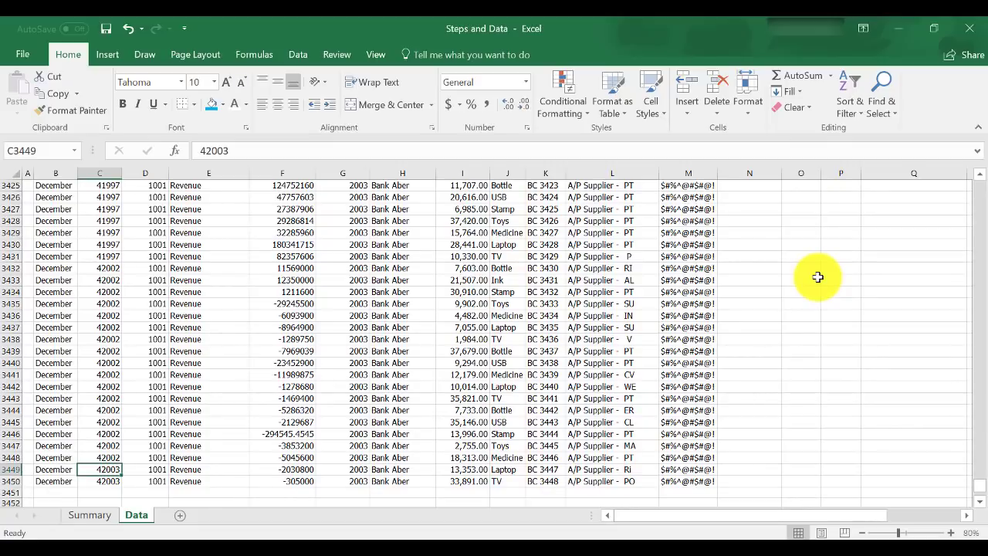
pyautogui.press('Down')
pyautogui.hotkey('ctrl', 'Up')
pyautogui.press('Down')
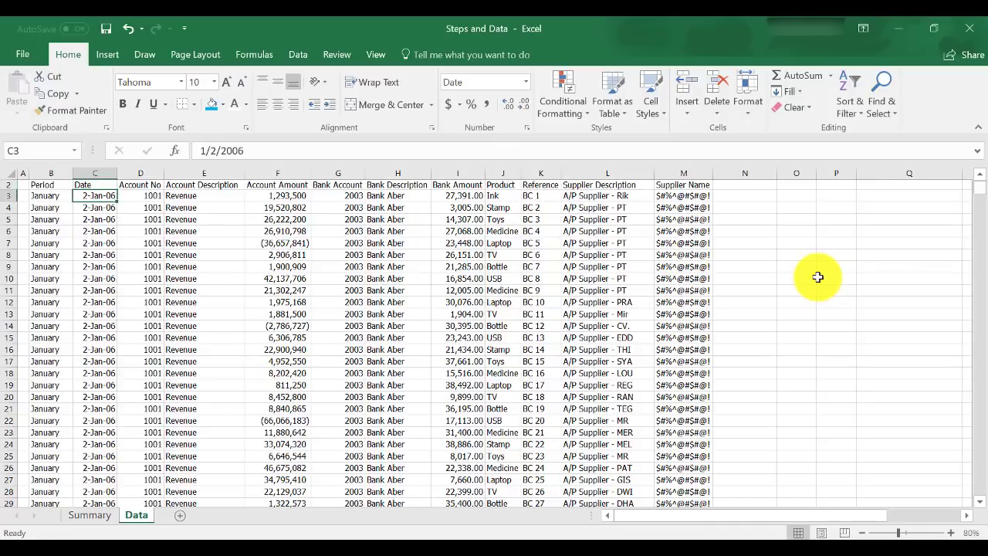
# Format every date in column C with the 14-Mar-12 Date style.
pyautogui.hotkey('ctrl', 'shift', 'Down')
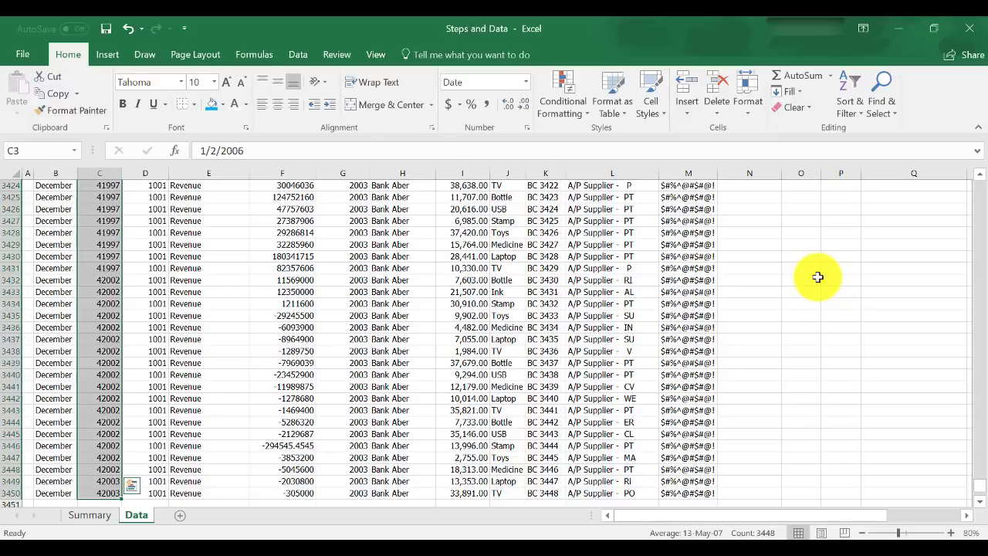
pyautogui.hotkey('ctrl', '1')
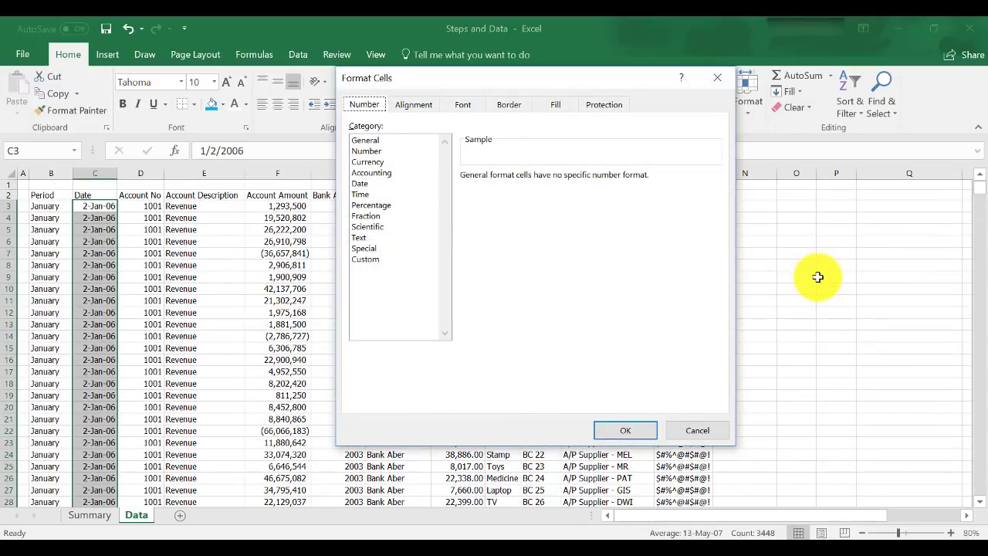
pyautogui.click(419, 185)
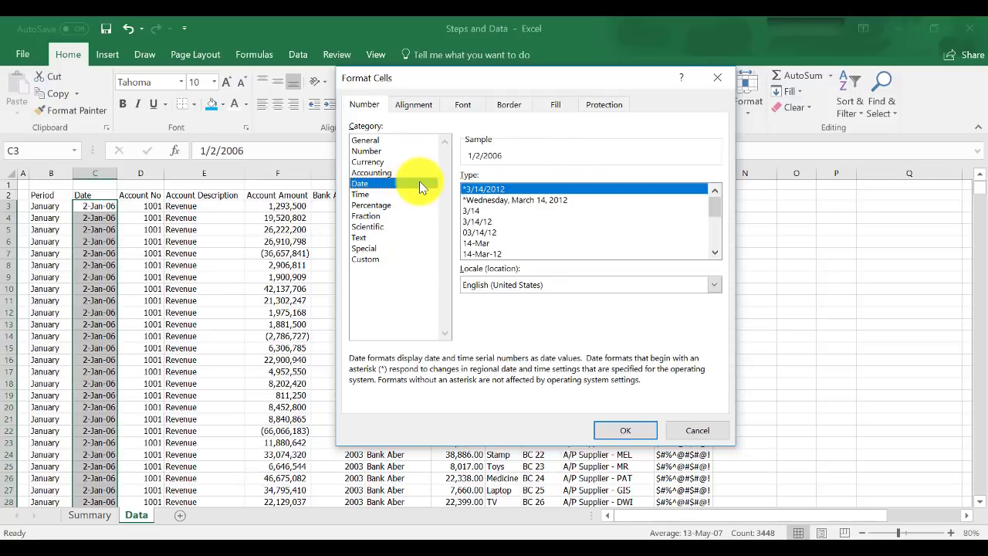
pyautogui.click(536, 254)
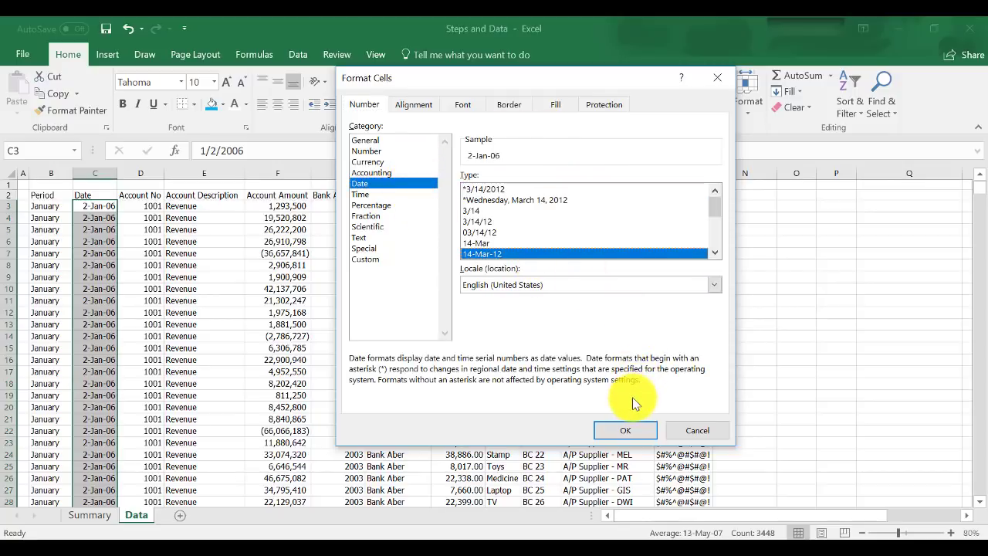
pyautogui.click(626, 429)
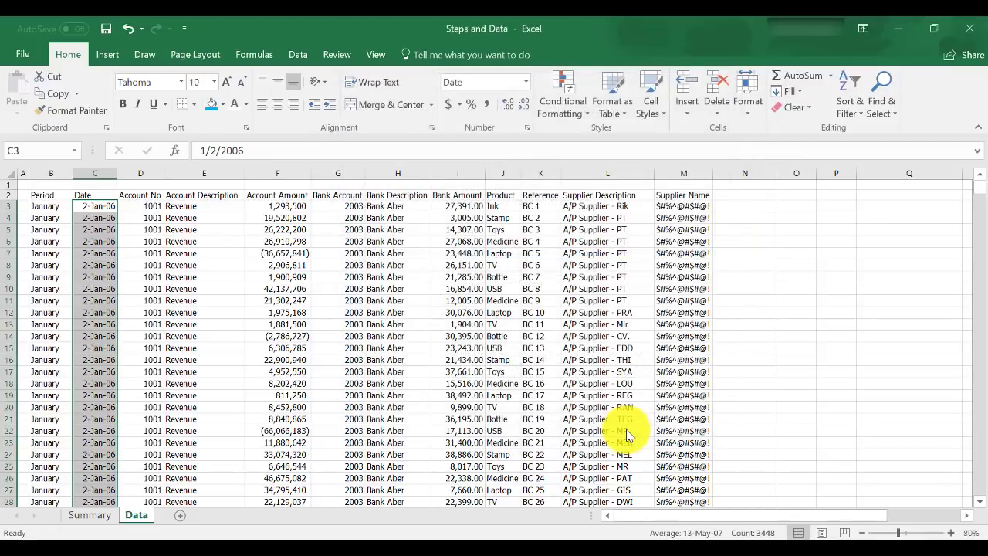
pyautogui.hotkey('ctrl', 'Up')
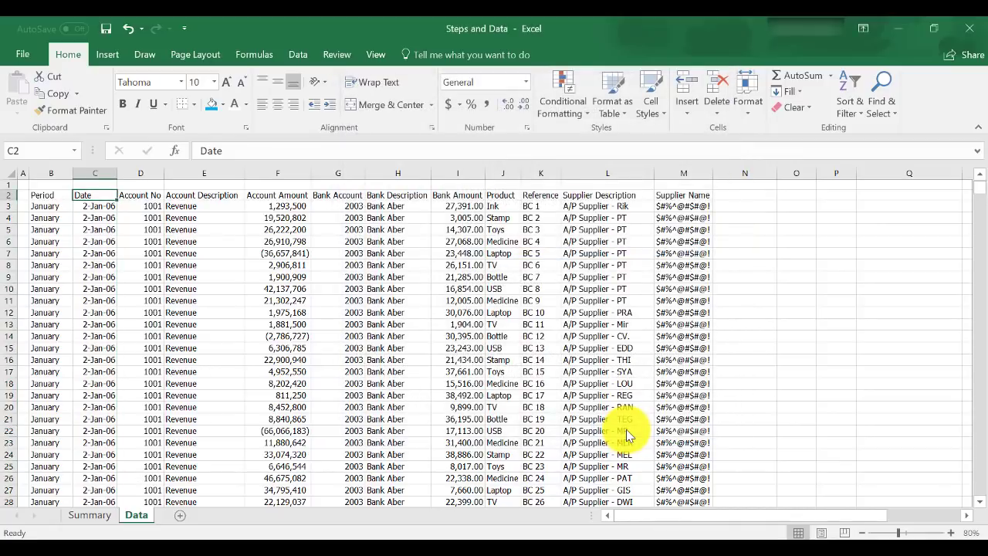
pyautogui.hotkey('ctrl', 'Down')
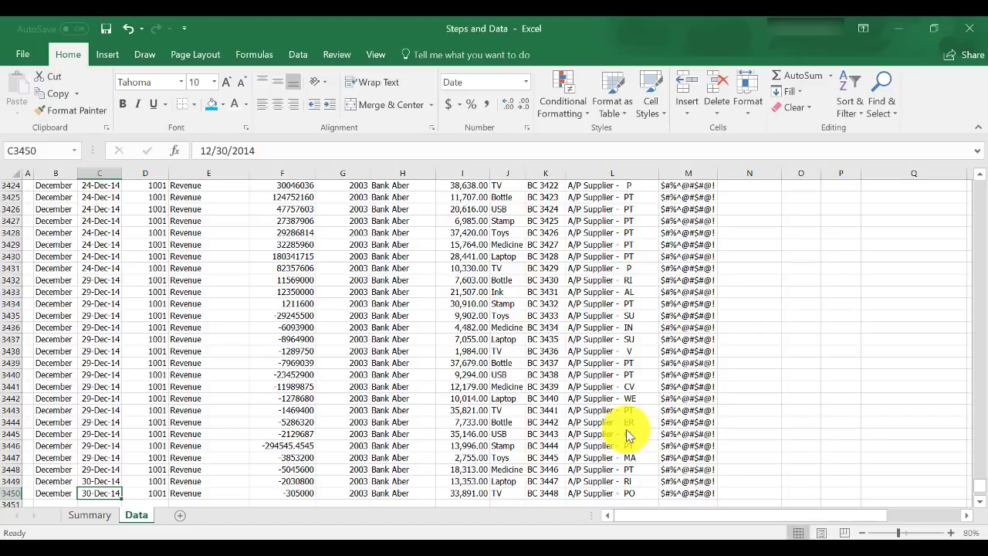
pyautogui.hotkey('ctrl', 'Up')
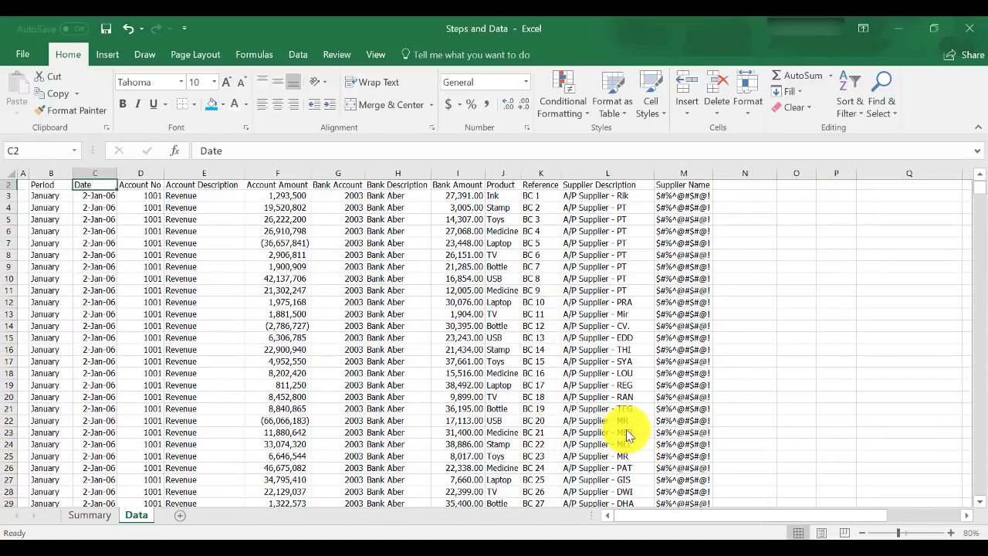
pyautogui.hotkey('ctrl', 'Right')
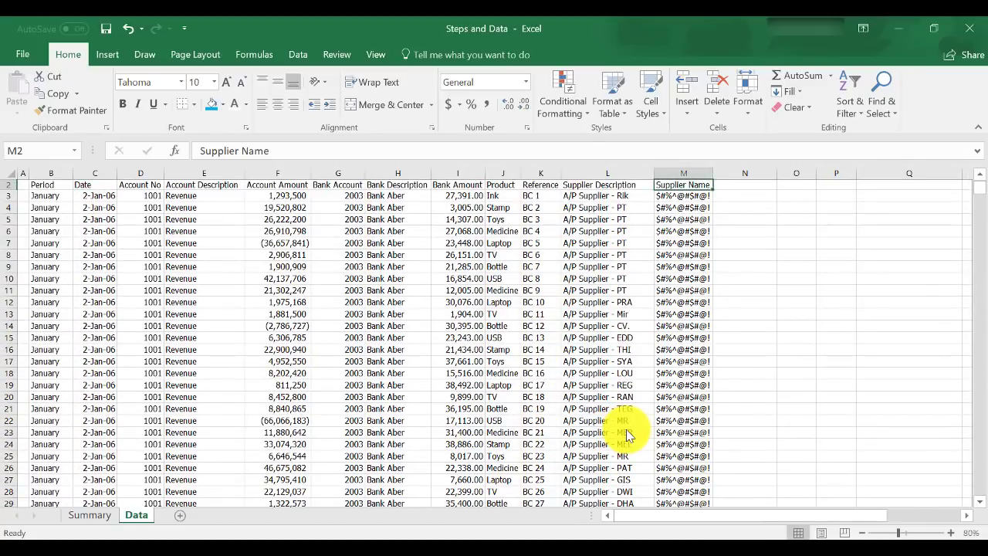
pyautogui.press('Left')
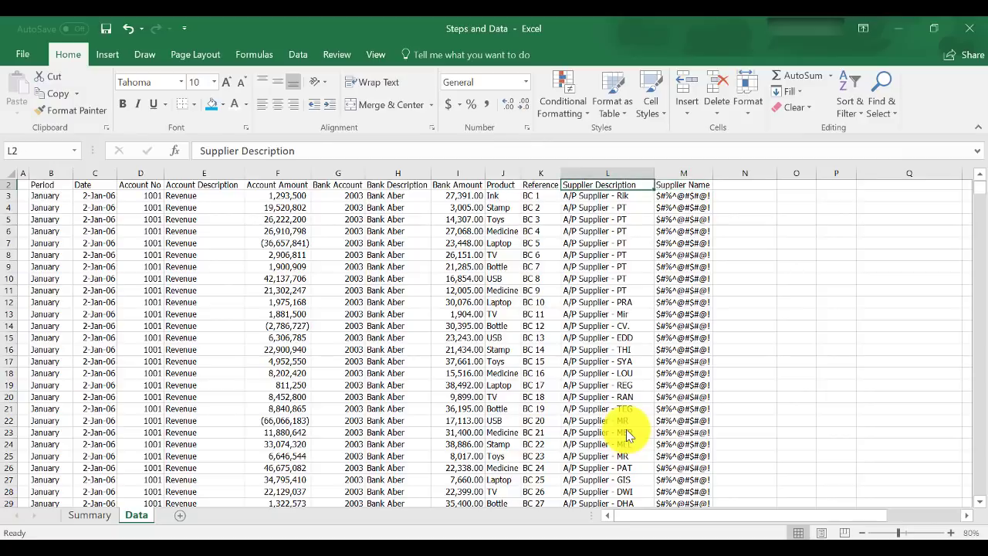
pyautogui.press('Down')
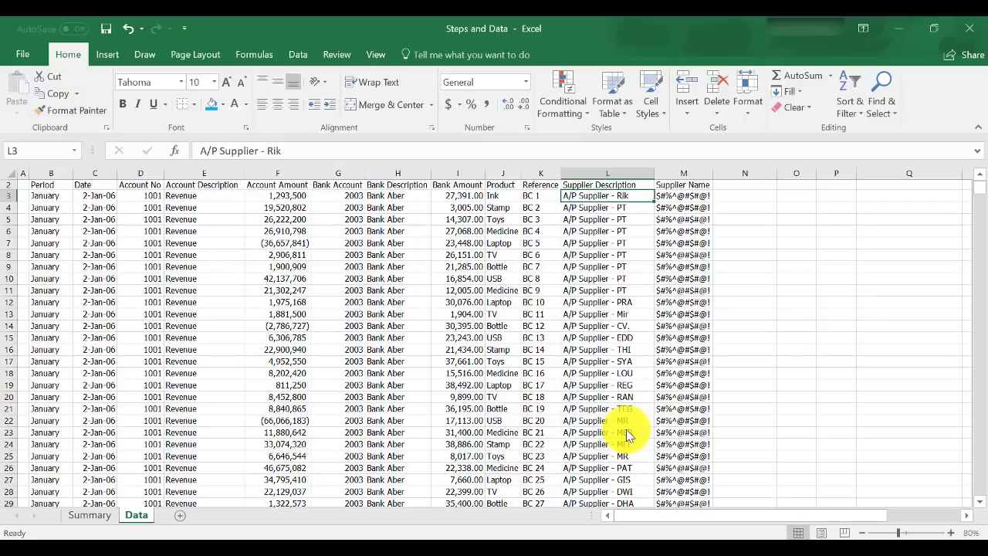
pyautogui.press('Right')
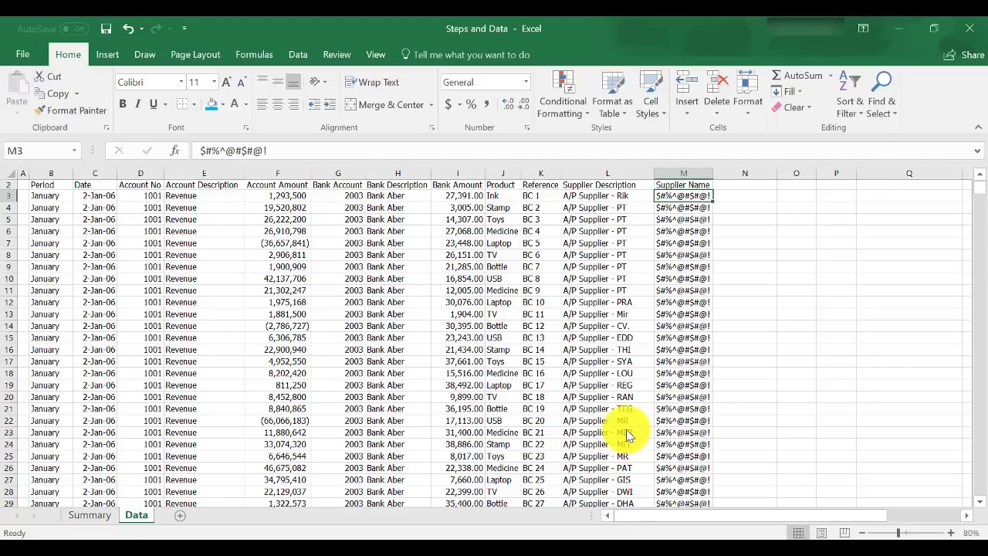
# Enter =MID(L3,16,10) in M3 to pull the supplier name from the description.
pyautogui.write('=mid')
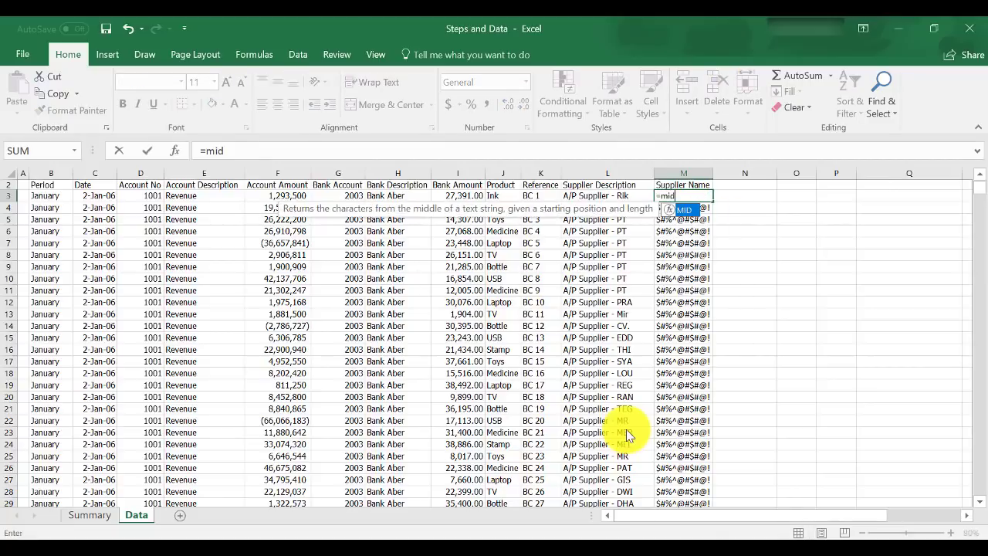
pyautogui.write('(')
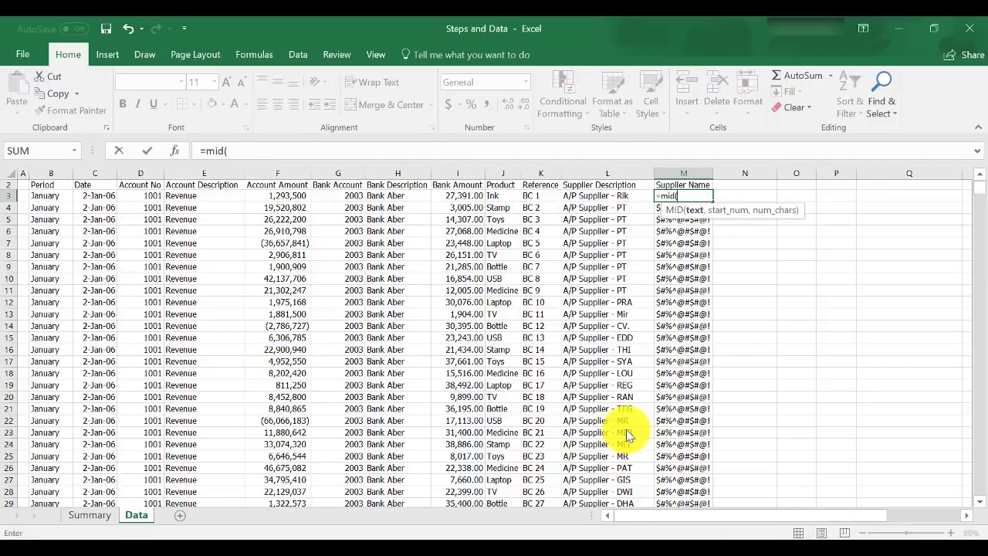
pyautogui.press('Left')
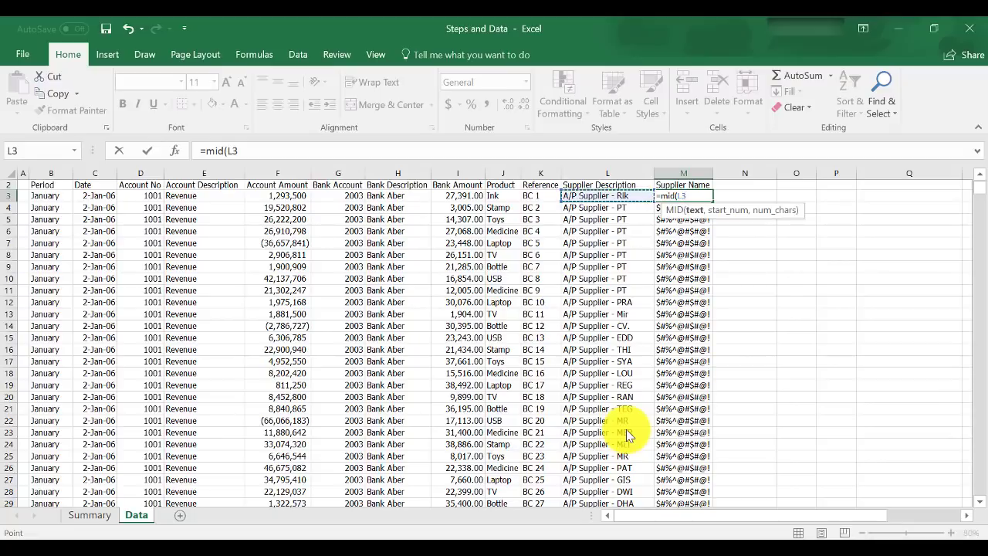
pyautogui.write(',')
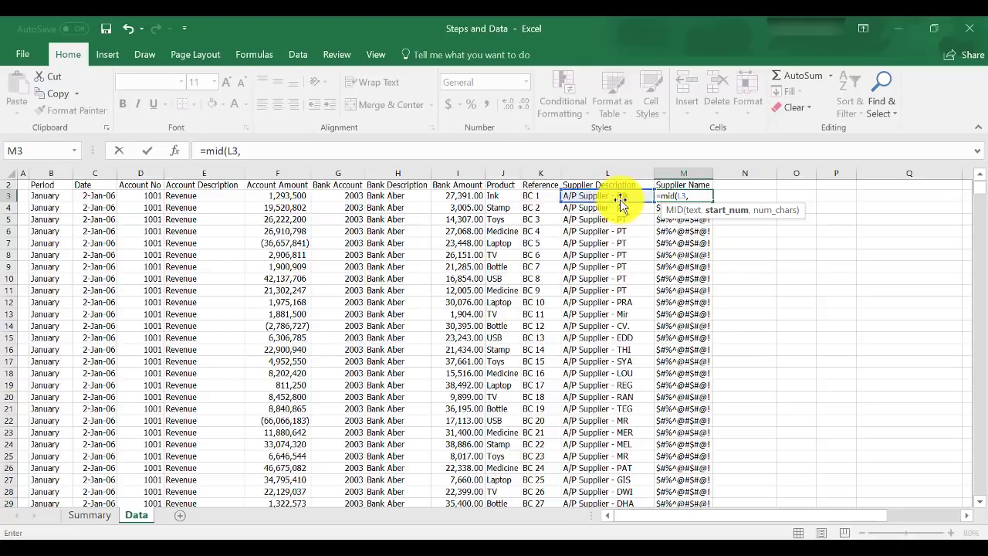
pyautogui.write('16')
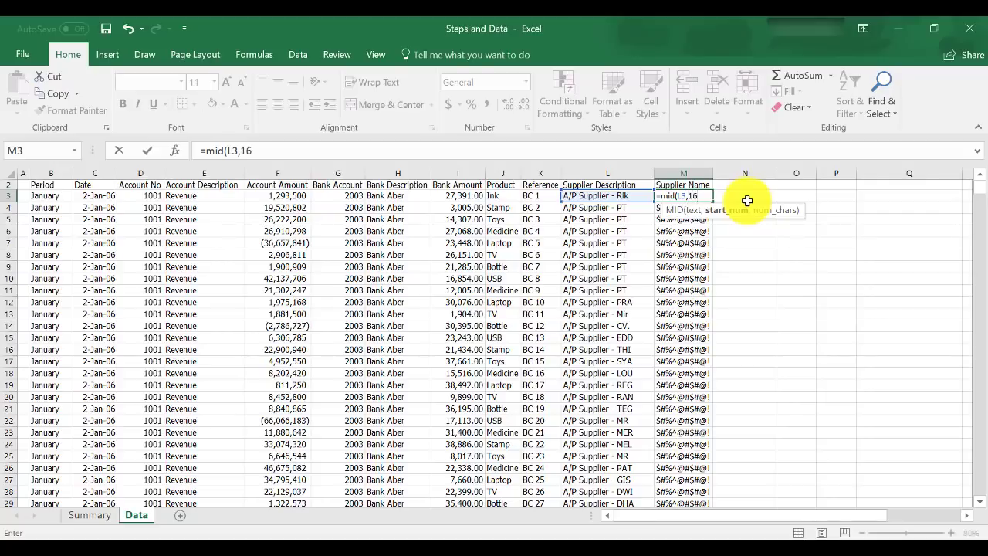
pyautogui.write(',10')
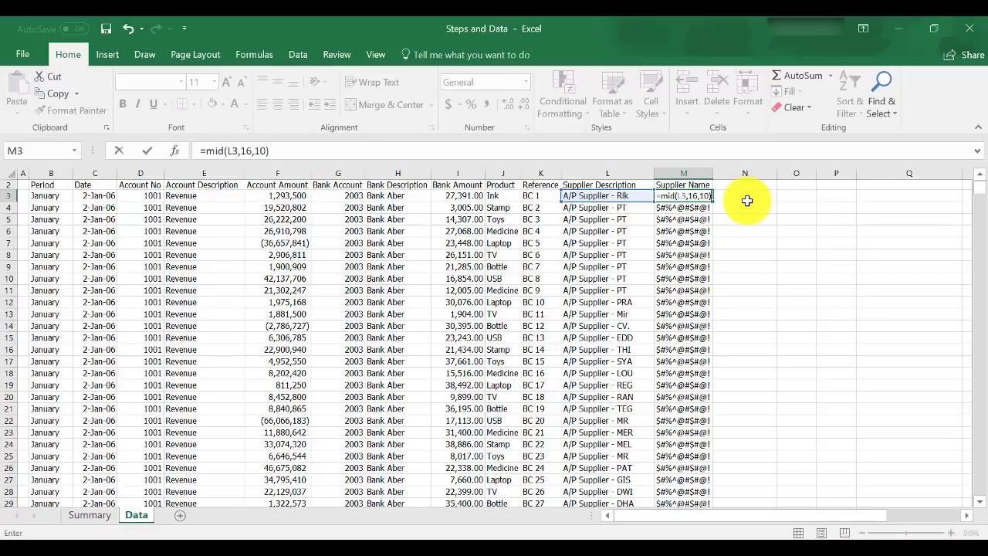
pyautogui.press('Return')
pyautogui.press('Up')
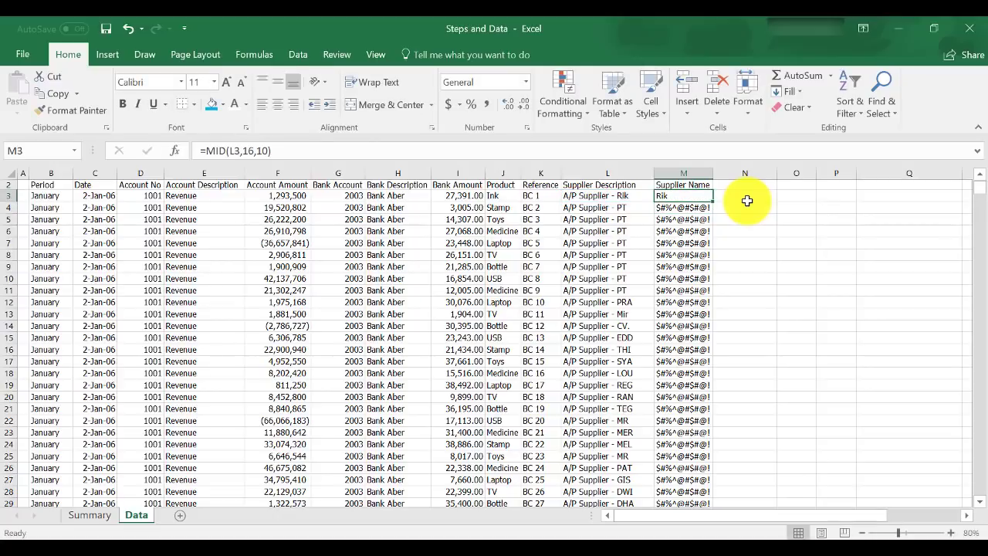
# Copy the M3 formula down the Supplier Name column, M4 through row 3450.
pyautogui.hotkey('ctrl', 'c')
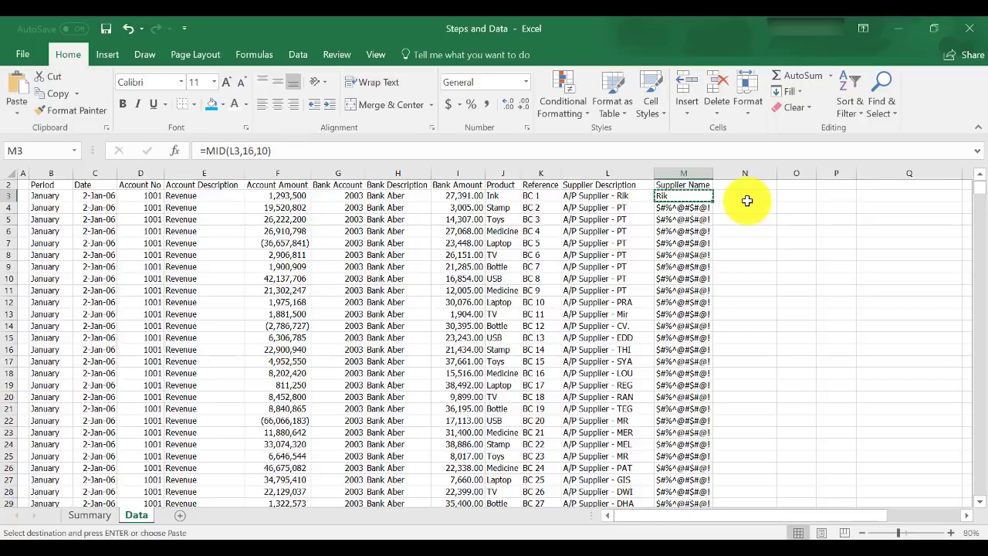
pyautogui.press('Down')
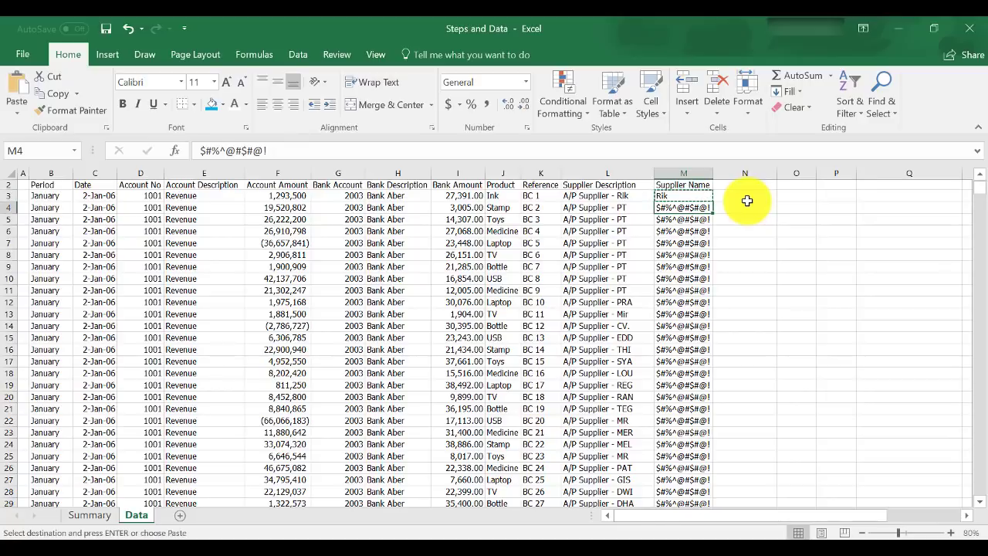
pyautogui.hotkey('ctrl', 'shift', 'Down')
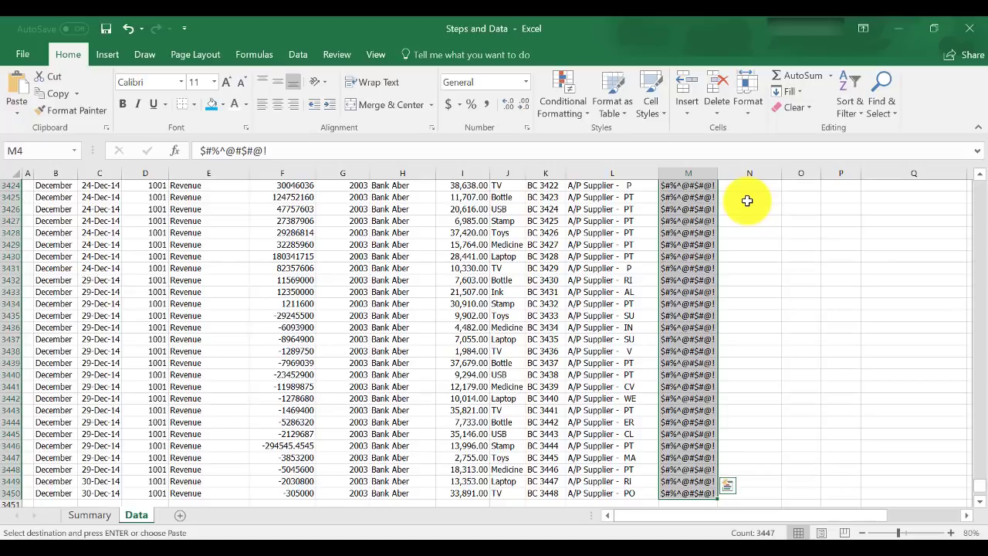
pyautogui.press('Return')
pyautogui.hotkey('ctrl', 'Up')
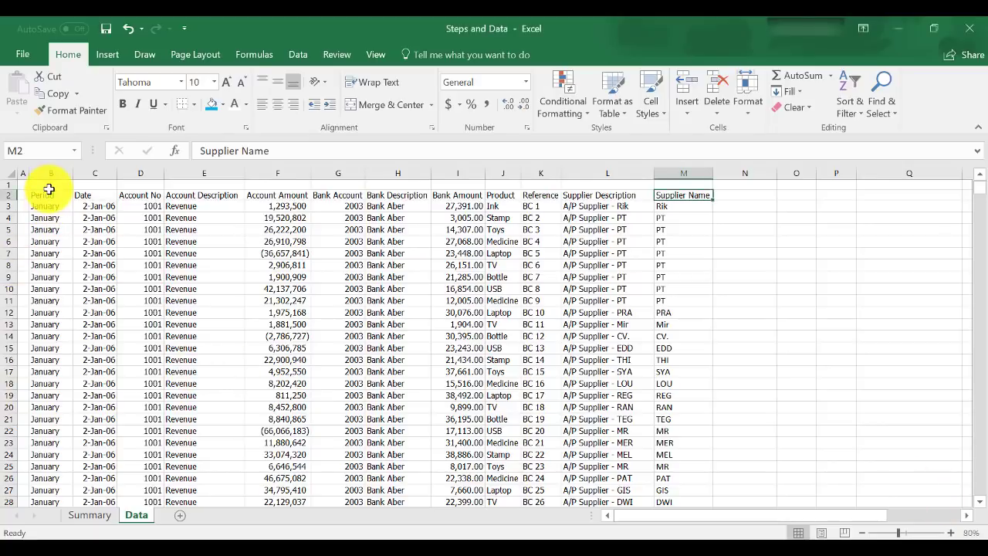
# Select the whole table B2:M3450, from the Period header to the last Supplier Name.
pyautogui.press('F2')
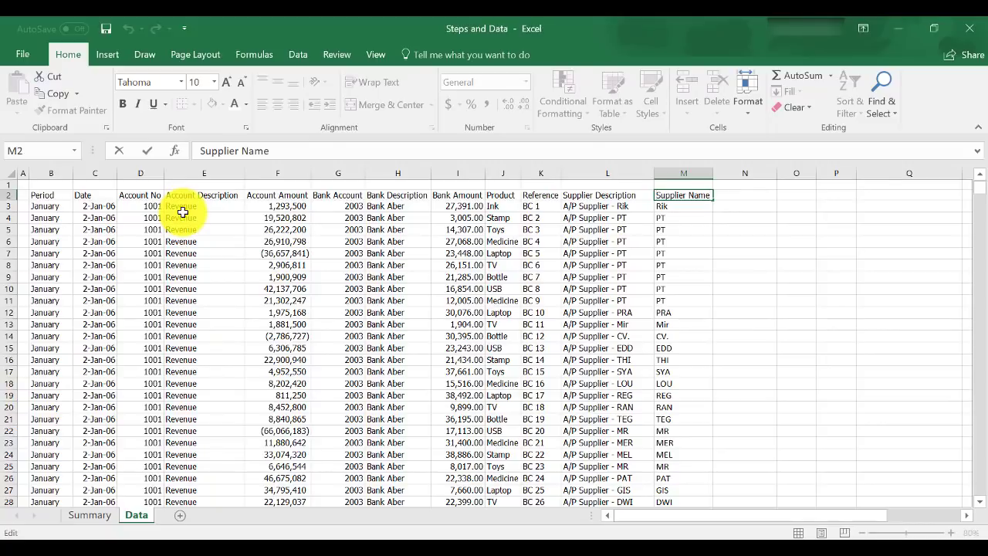
pyautogui.click(44, 194)
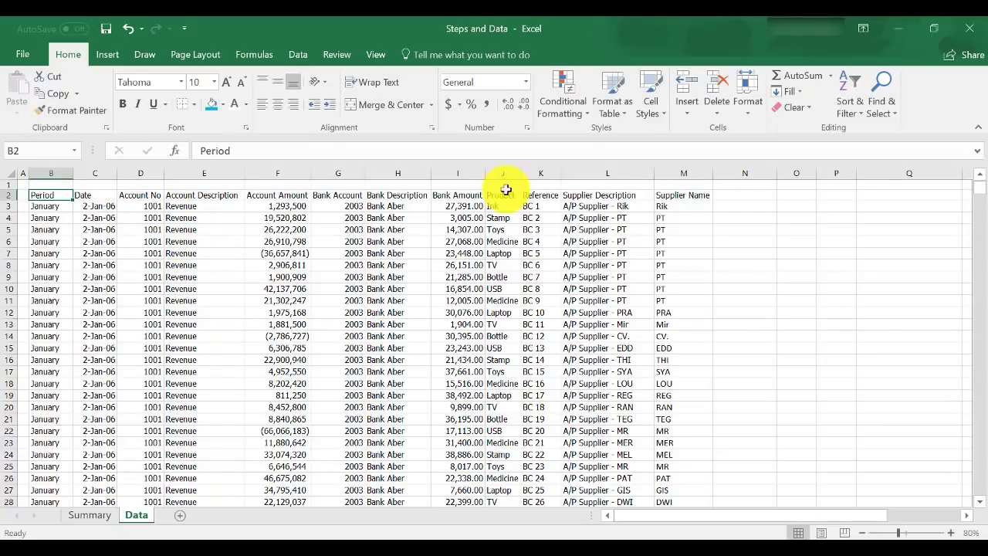
pyautogui.hotkey('ctrl', 'shift', 'Right')
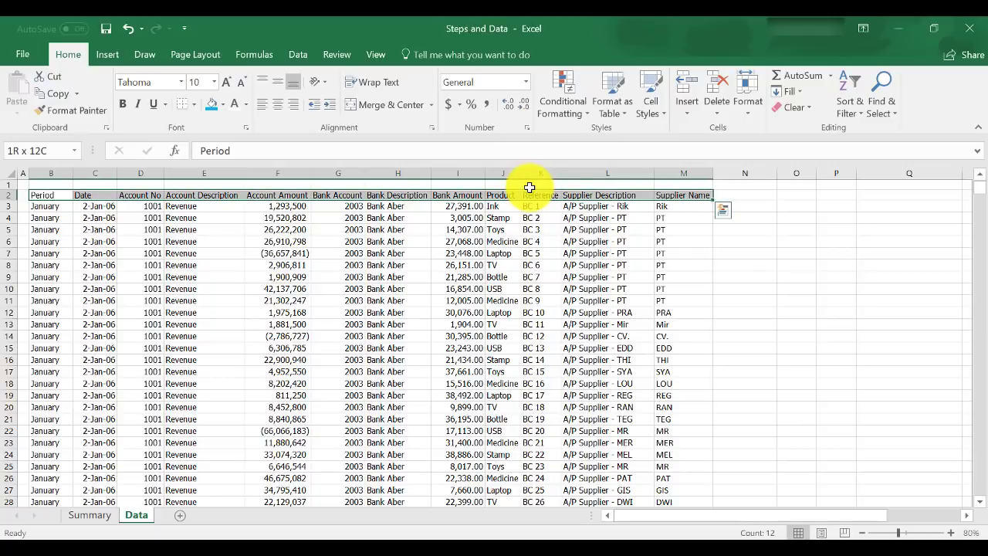
pyautogui.hotkey('ctrl', 'shift', 'Down')
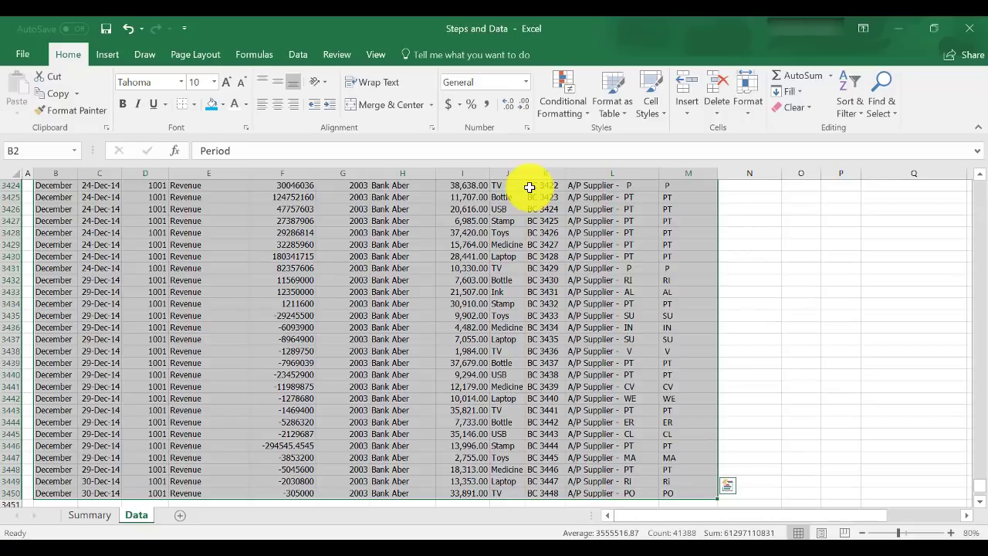
pyautogui.hotkey('alt', 'd')
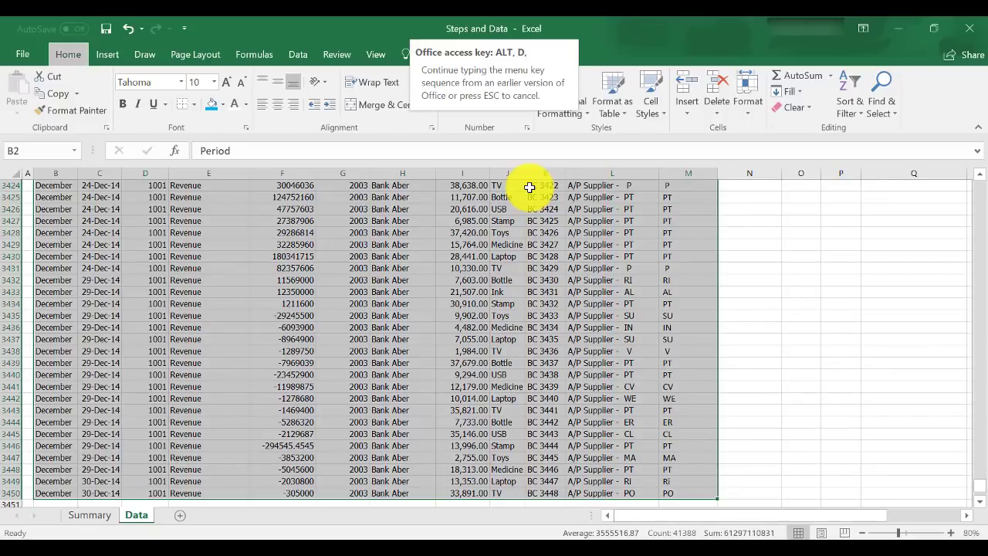
# Start the PivotTable wizard with an Excel list source and PivotTable report.
pyautogui.press('p')
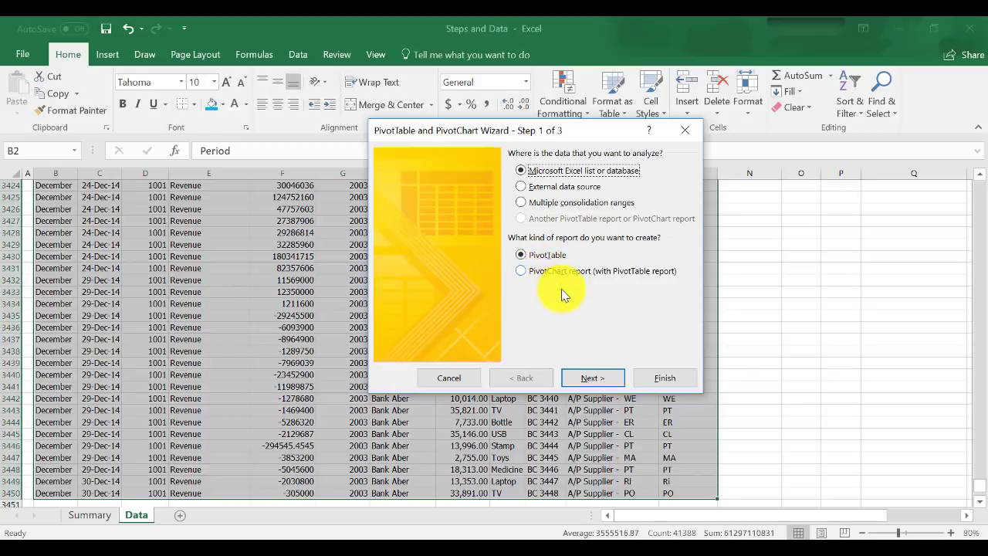
pyautogui.click(594, 377)
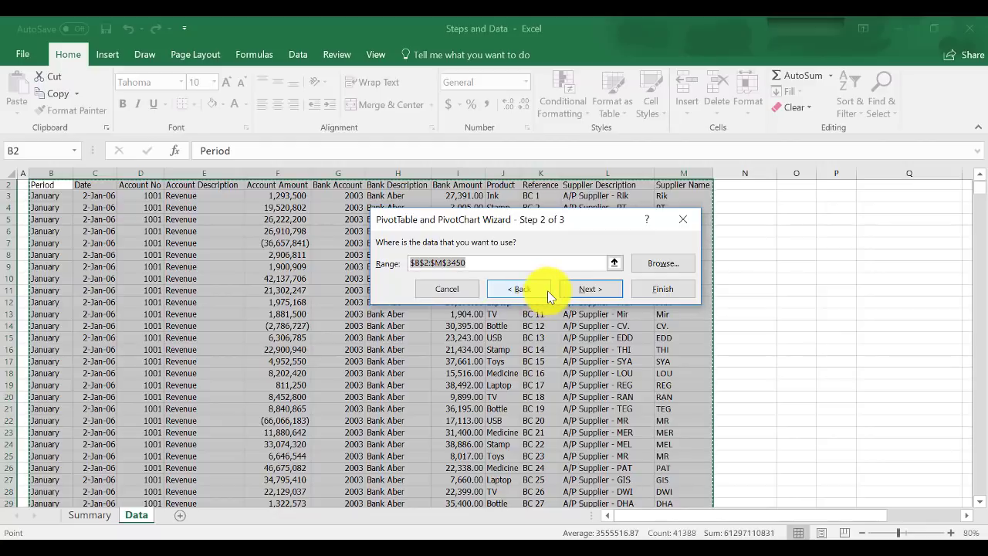
# Accept range $B$2:$M$3450 and create the pivot table on the existing Data sheet at O2.
pyautogui.click(606, 292)
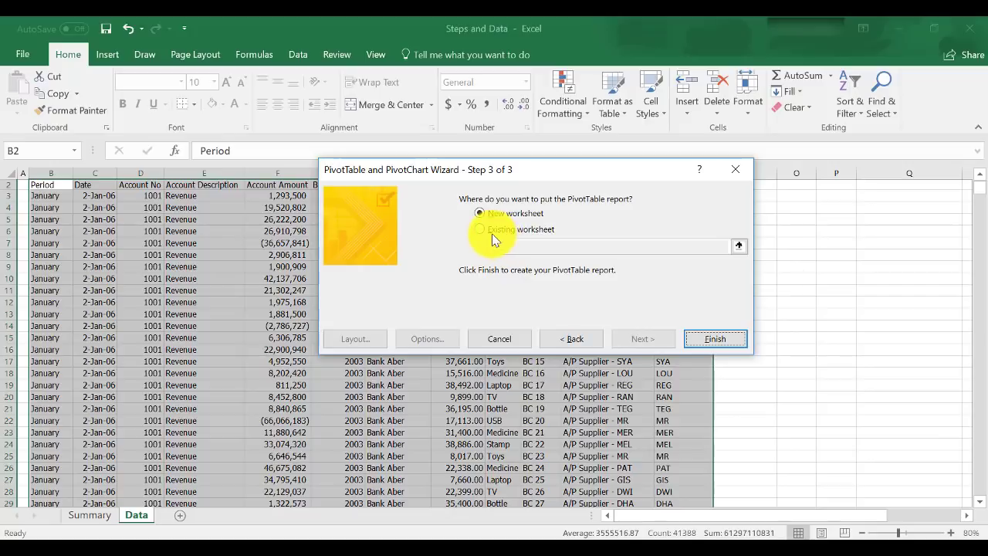
pyautogui.click(507, 231)
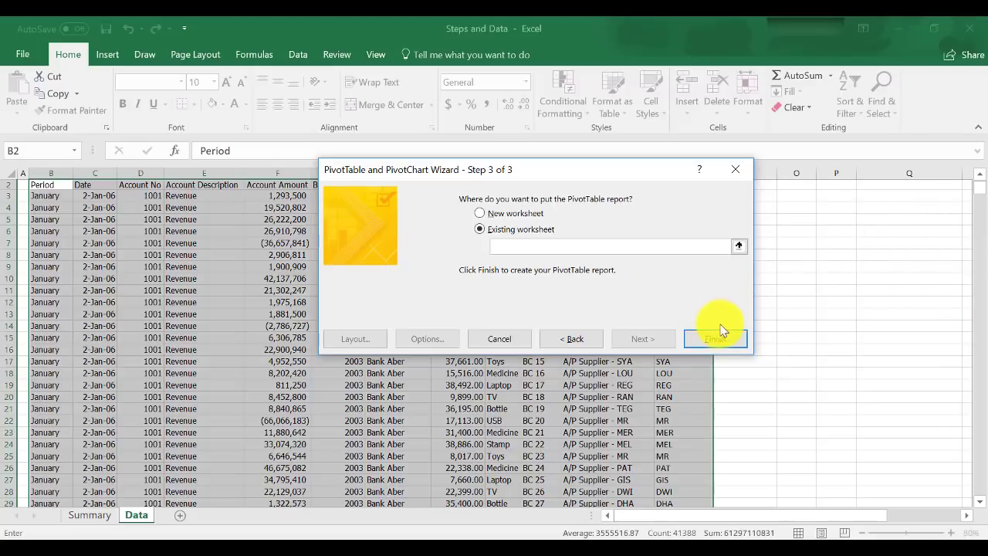
pyautogui.click(494, 220)
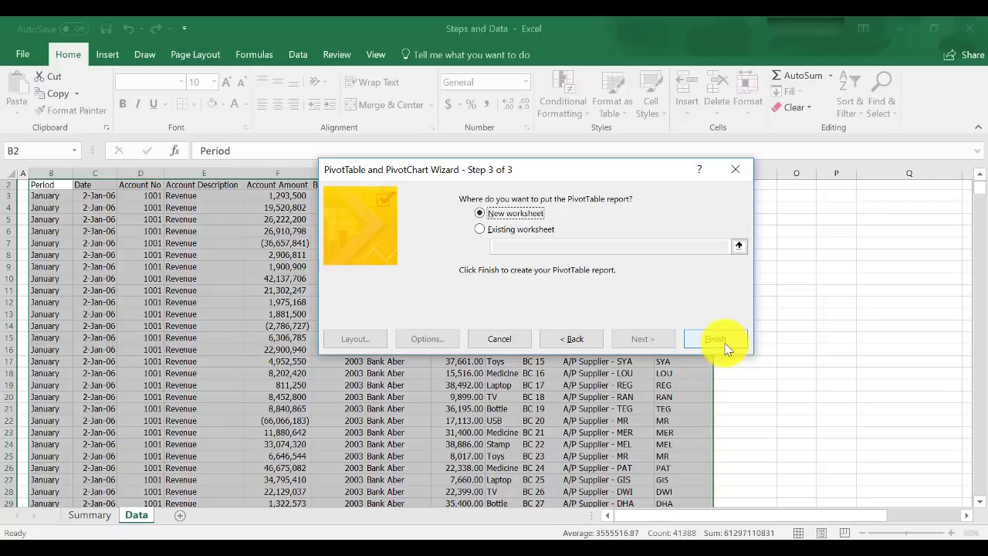
pyautogui.click(482, 230)
pyautogui.click(739, 246)
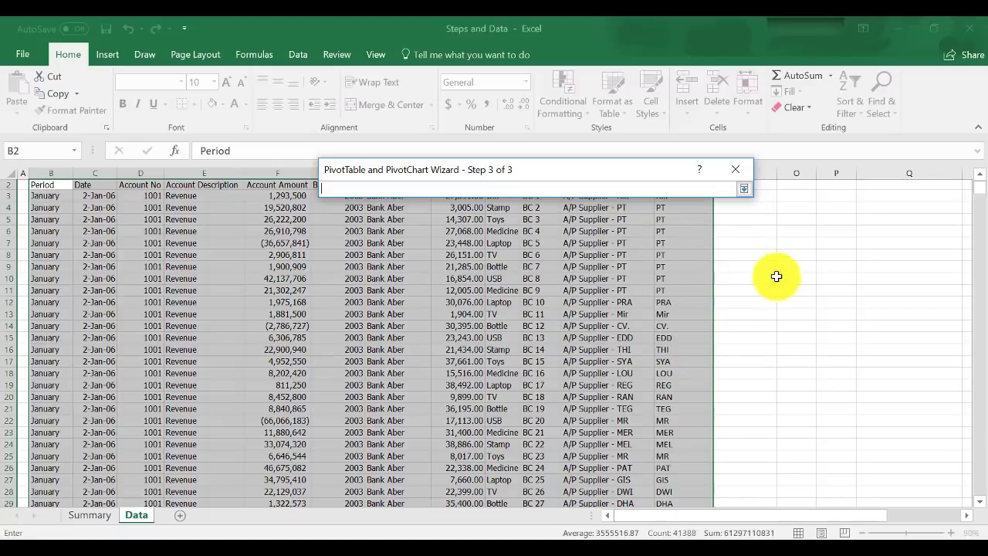
pyautogui.click(807, 196)
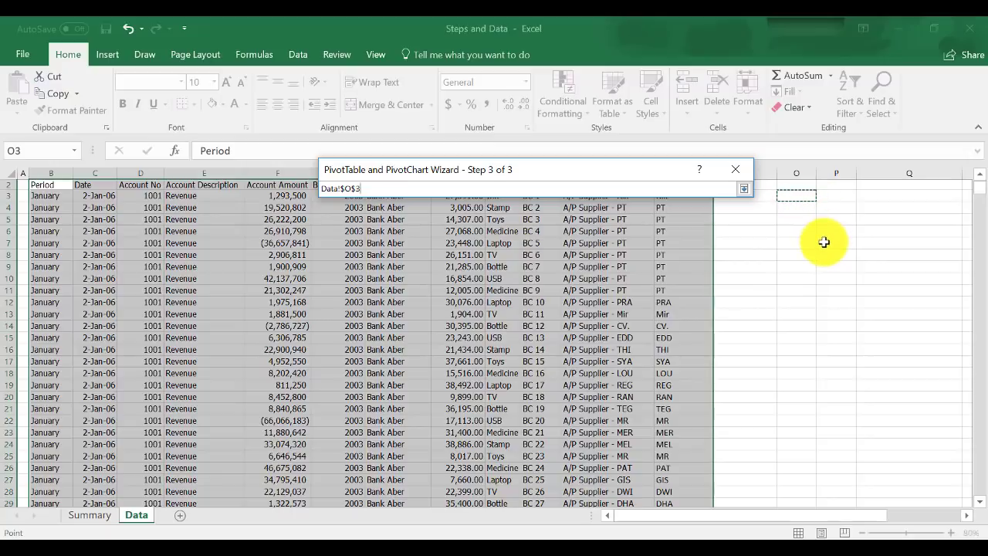
pyautogui.scroll(1, 824, 242)
pyautogui.click(805, 194)
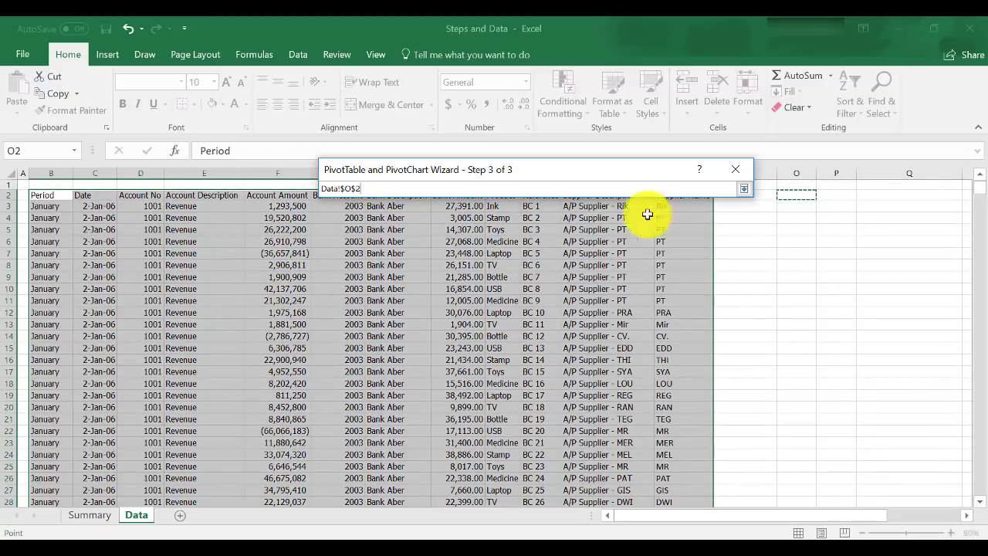
pyautogui.click(743, 188)
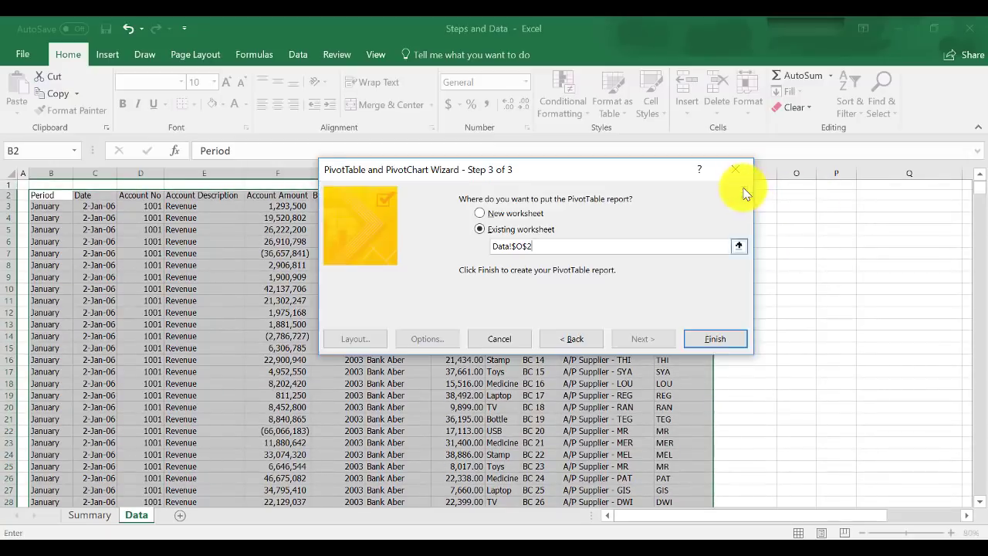
pyautogui.click(717, 340)
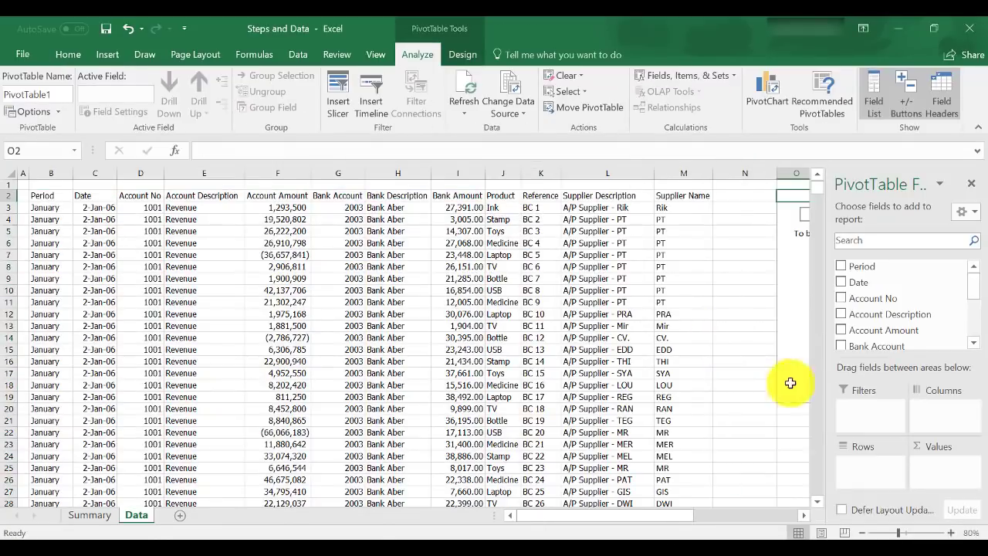
# Insert a blank row above the Data table and pivot, then label cell O2 'By Quarter'.
pyautogui.moveTo(662, 513); pyautogui.dragTo(774, 516)
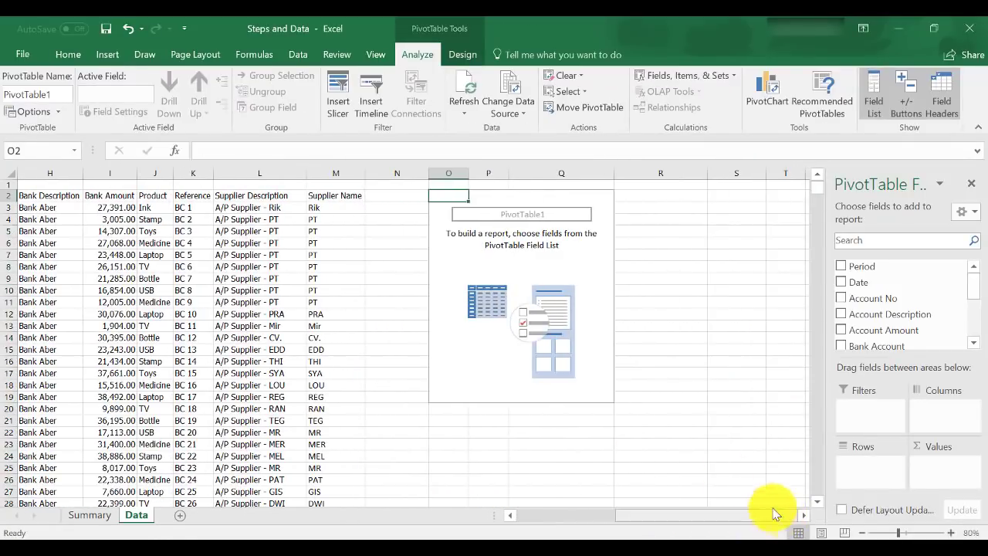
pyautogui.click(457, 242)
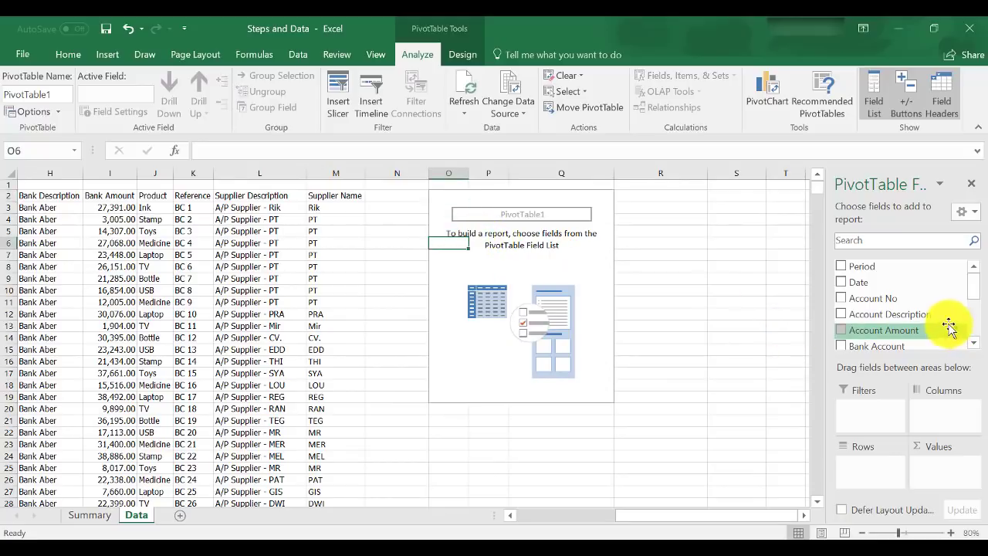
pyautogui.click(450, 187)
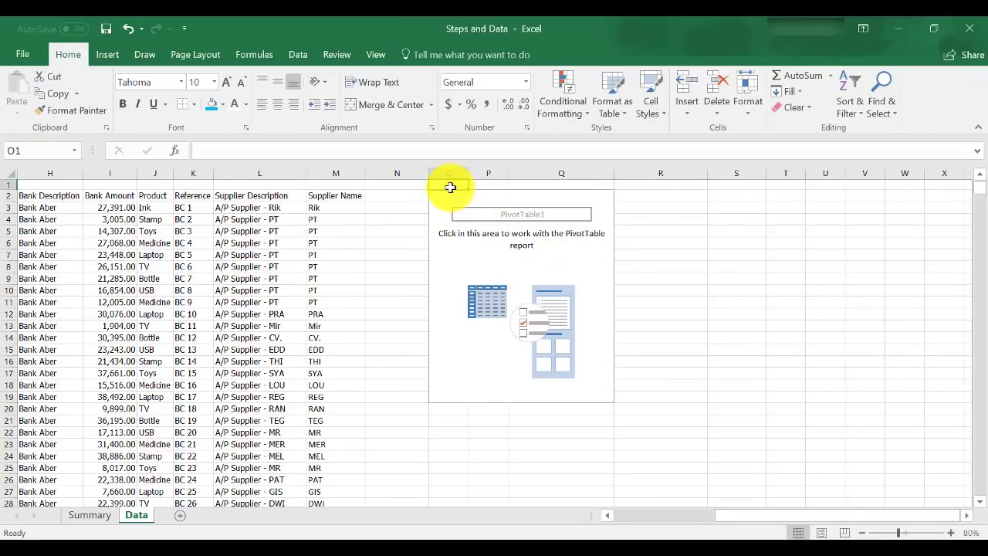
pyautogui.hotkey('shift', 'space')
pyautogui.hotkey('alt', 'h')
pyautogui.press('i')
pyautogui.press('r')
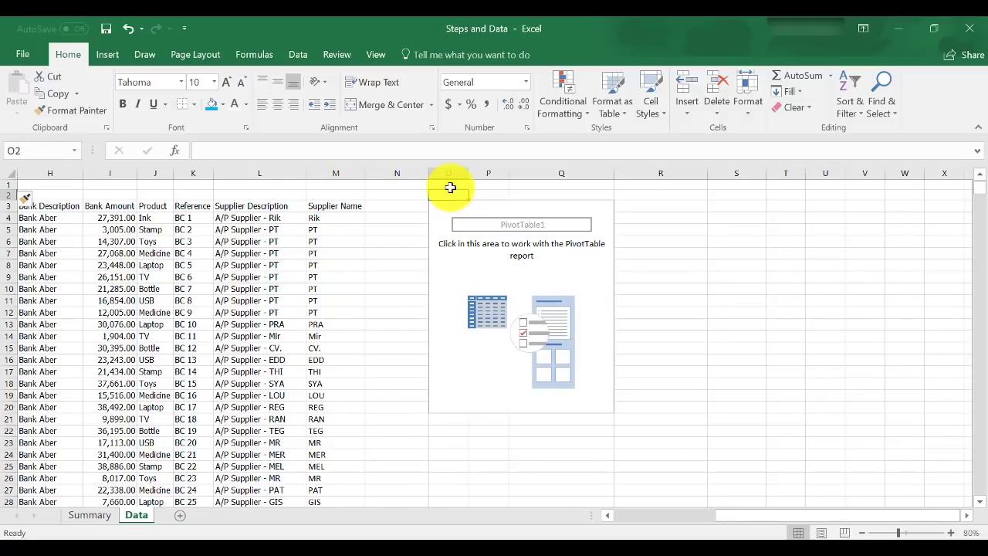
pyautogui.write('By Quarter')
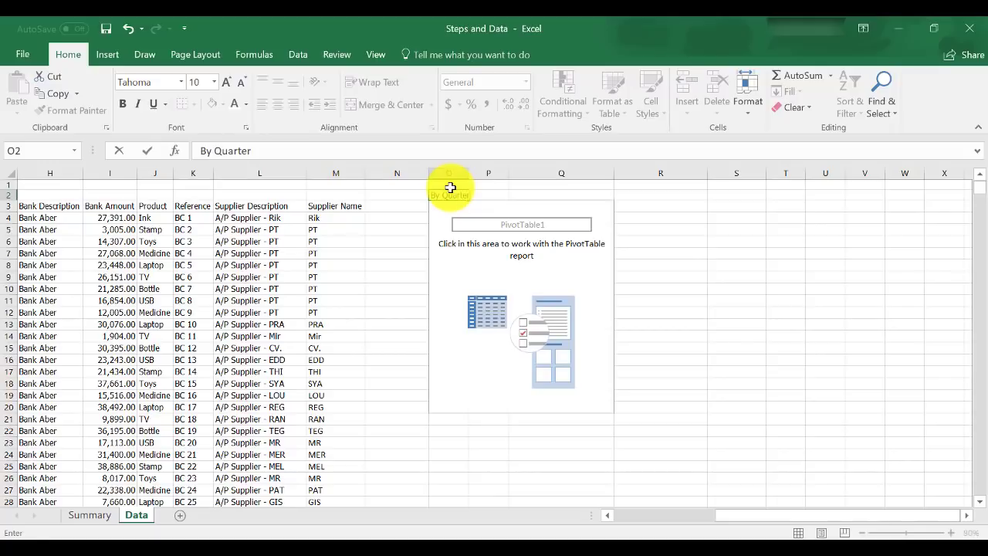
pyautogui.press('Return')
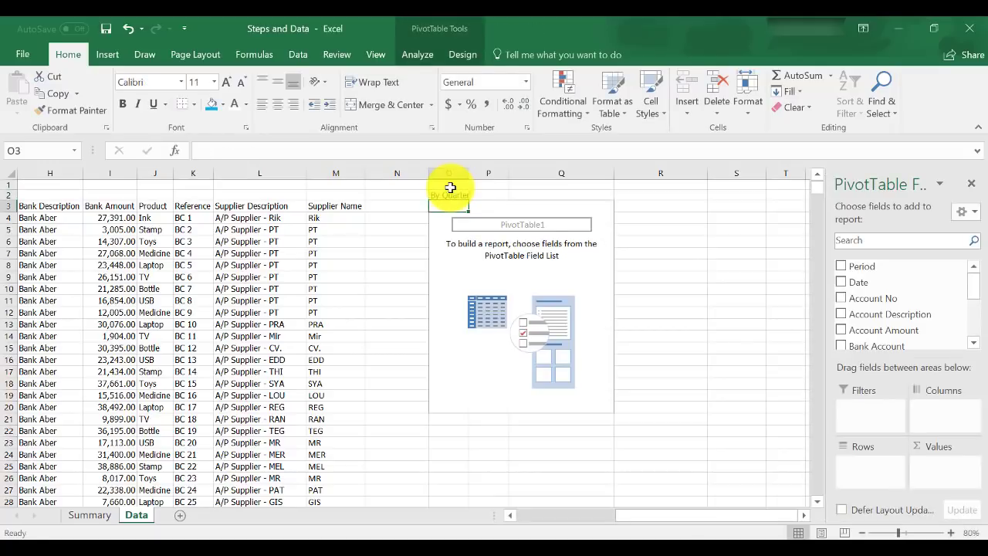
# Group PivotTable1 rows by Date quarters without Years and sum Bank Amount (Grand Total 68574484).
pyautogui.moveTo(971, 287); pyautogui.dragTo(918, 330)
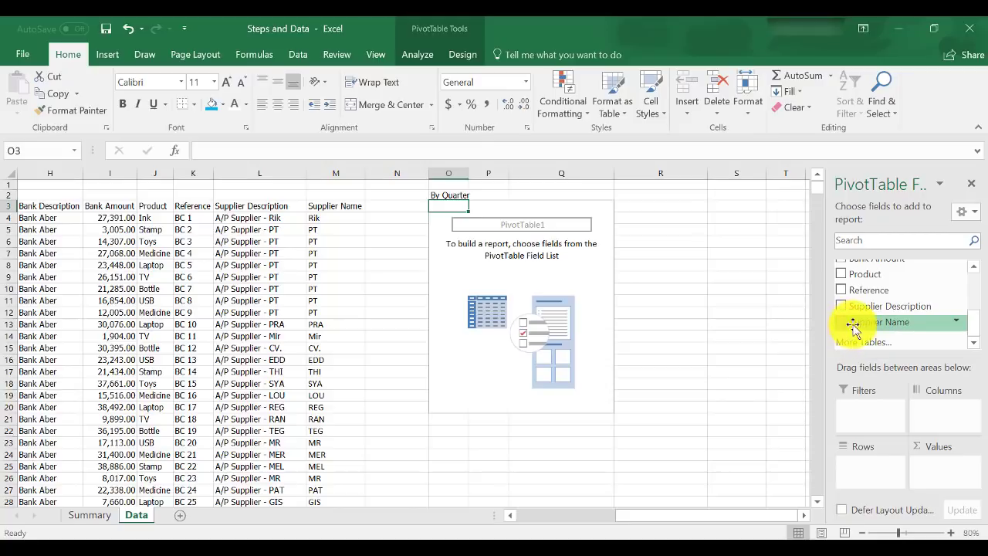
pyautogui.moveTo(975, 330); pyautogui.dragTo(971, 274)
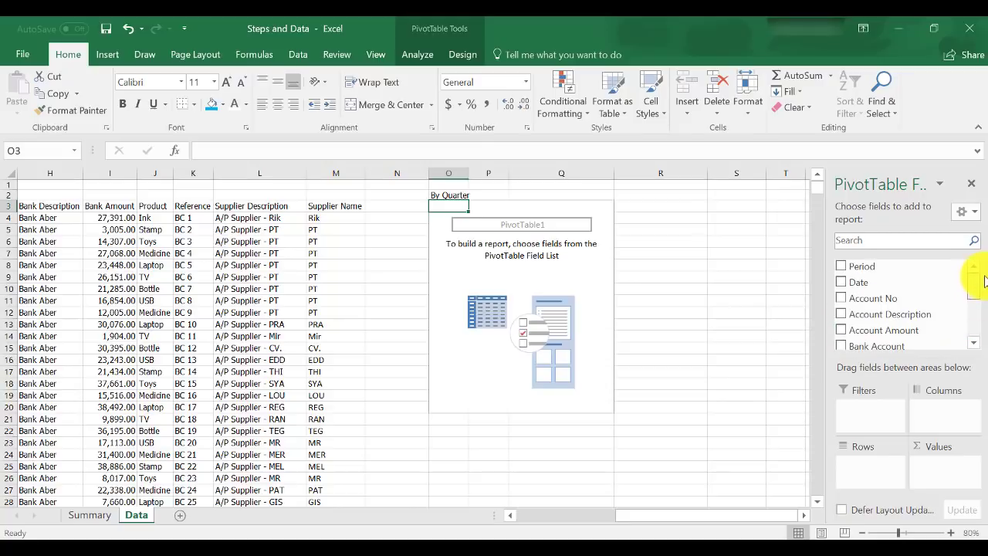
pyautogui.click(848, 284)
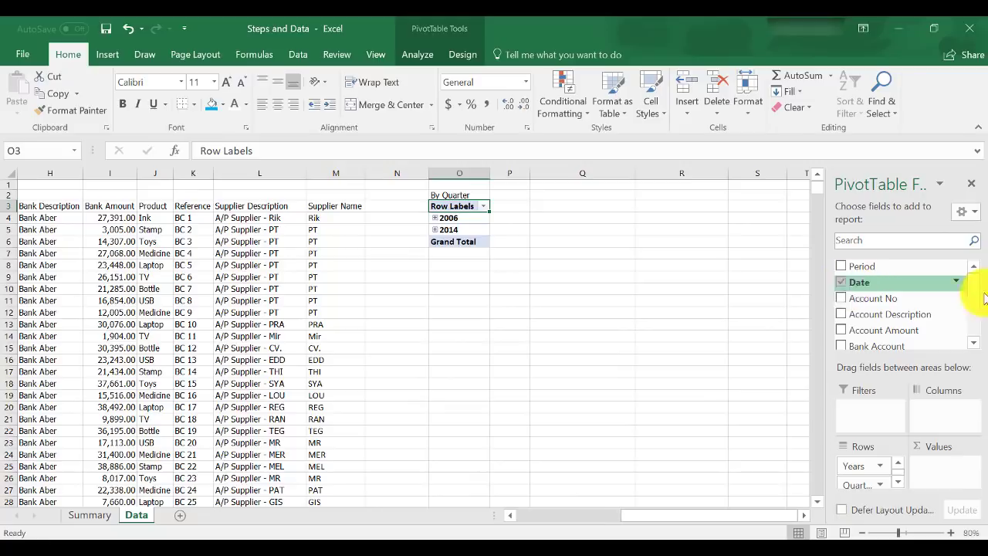
pyautogui.moveTo(972, 281); pyautogui.dragTo(975, 336)
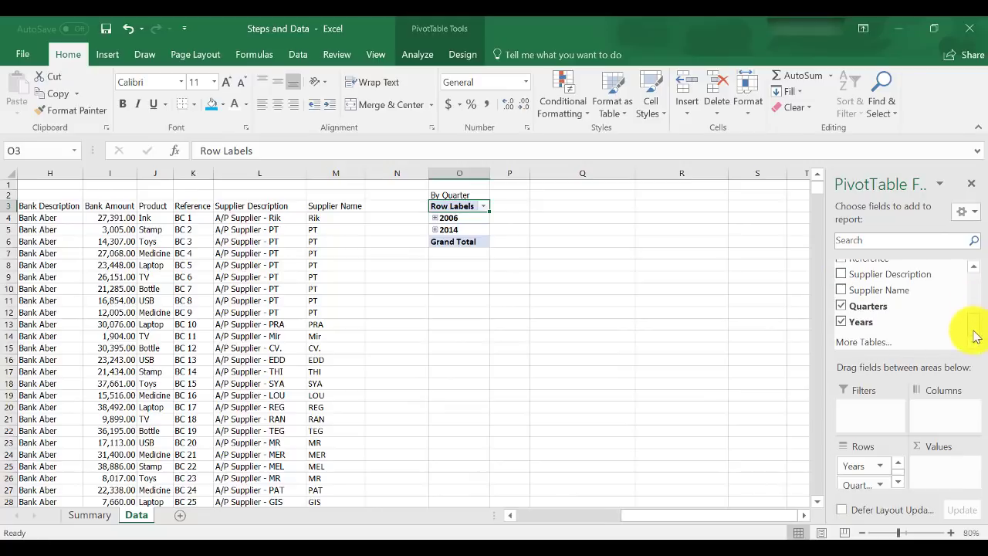
pyautogui.click(843, 324)
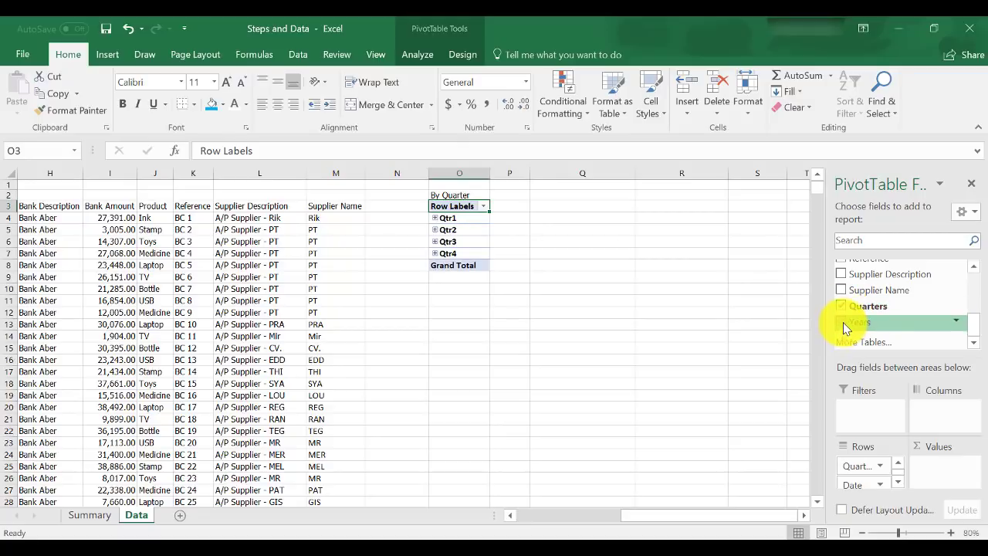
pyautogui.scroll(4, 974, 328)
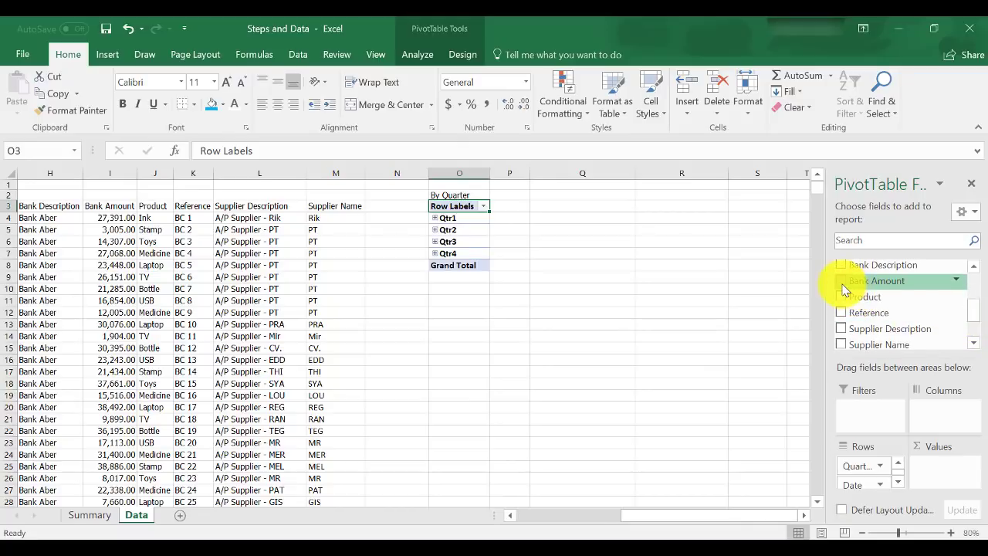
pyautogui.click(843, 281)
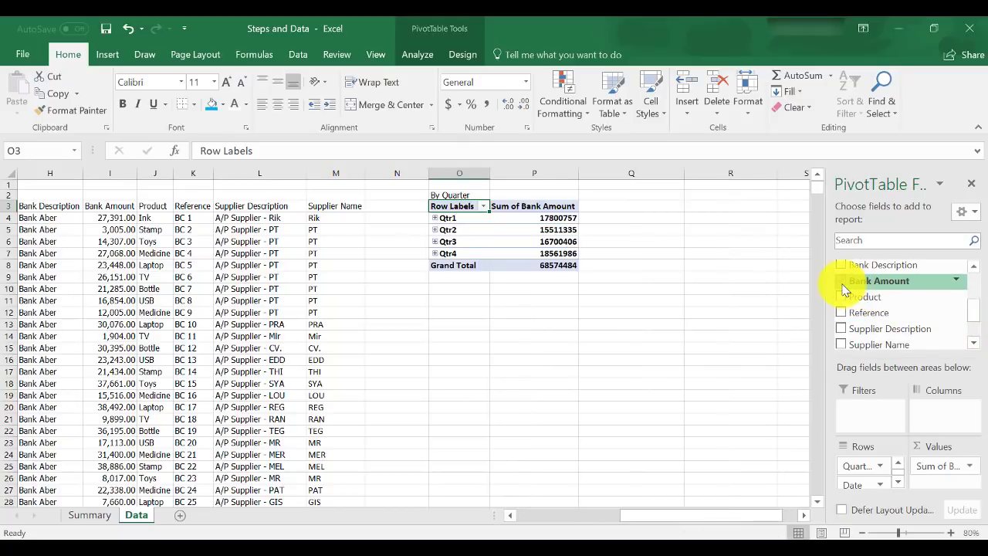
# Expand Qtr1 through Qtr4 to show monthly Bank Amount totals, Jan to Dec.
pyautogui.click(435, 218)
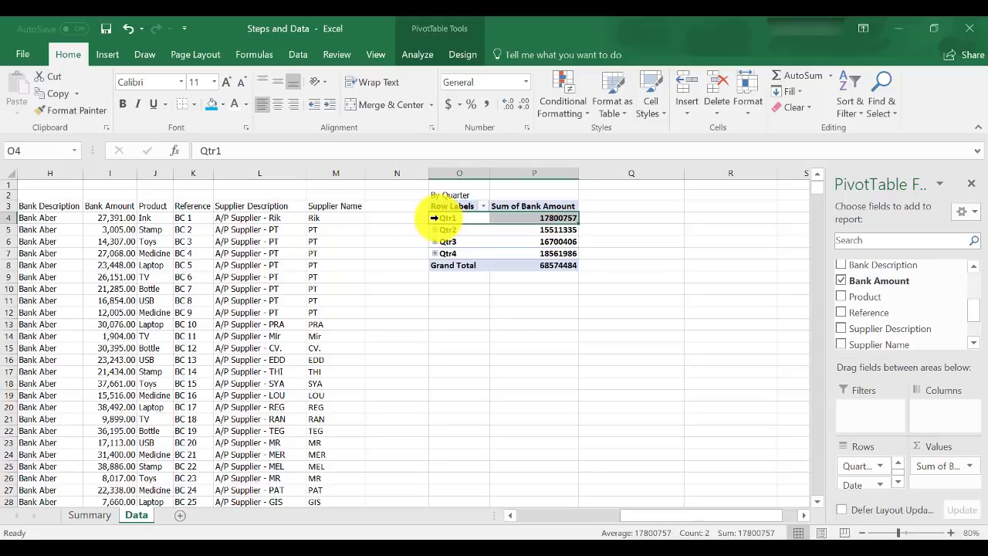
pyautogui.click(435, 217)
pyautogui.click(436, 266)
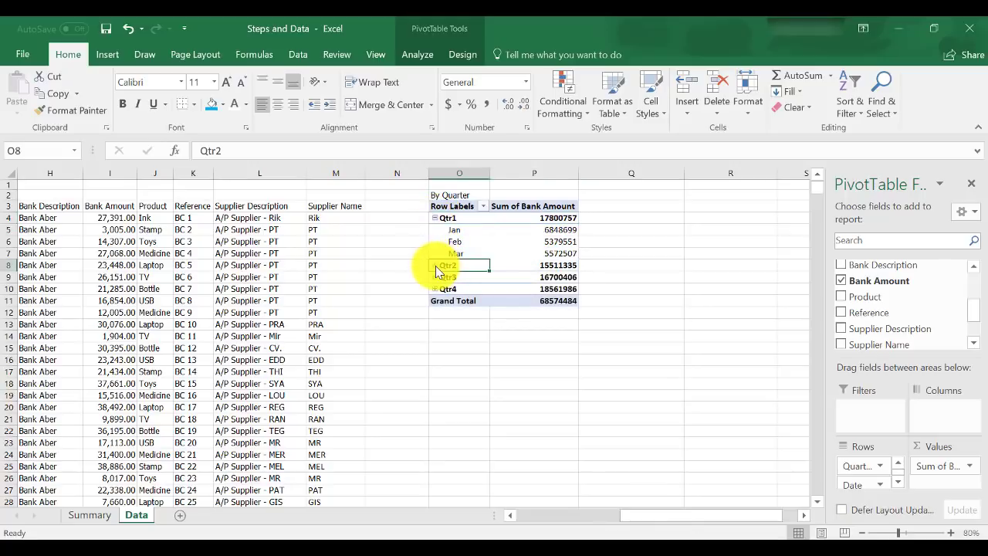
pyautogui.click(434, 312)
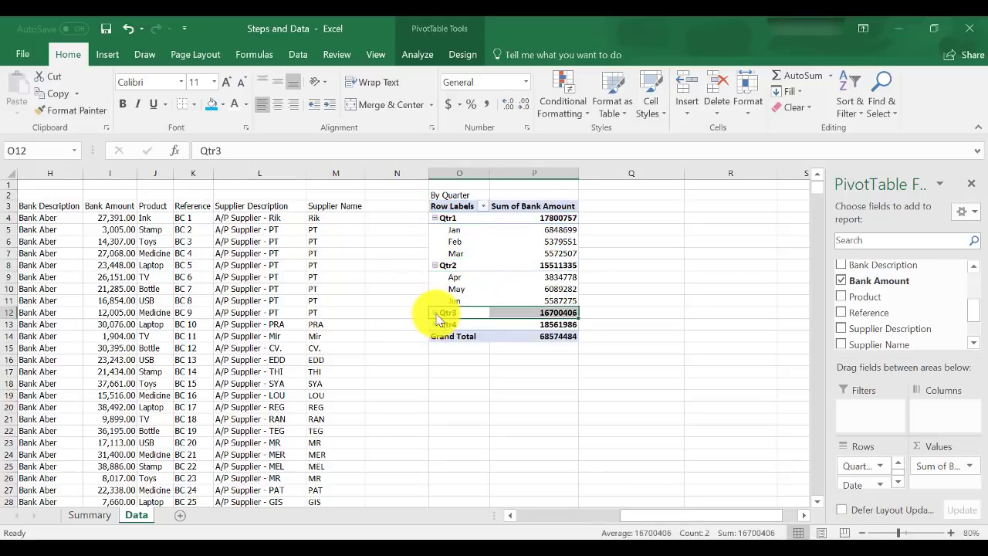
pyautogui.click(434, 359)
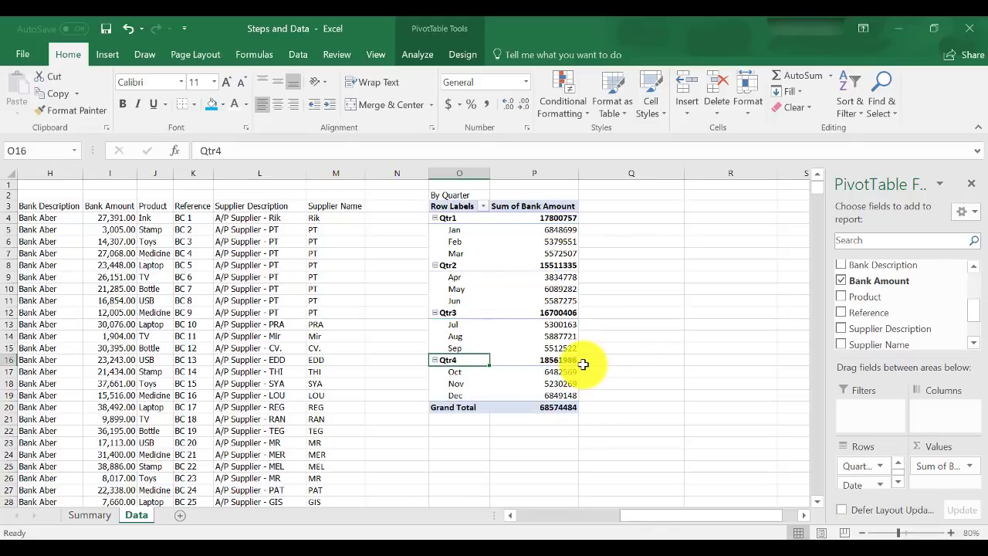
# Select the Sum of Bank Amount column from its header down to the Grand Total.
pyautogui.click(556, 204)
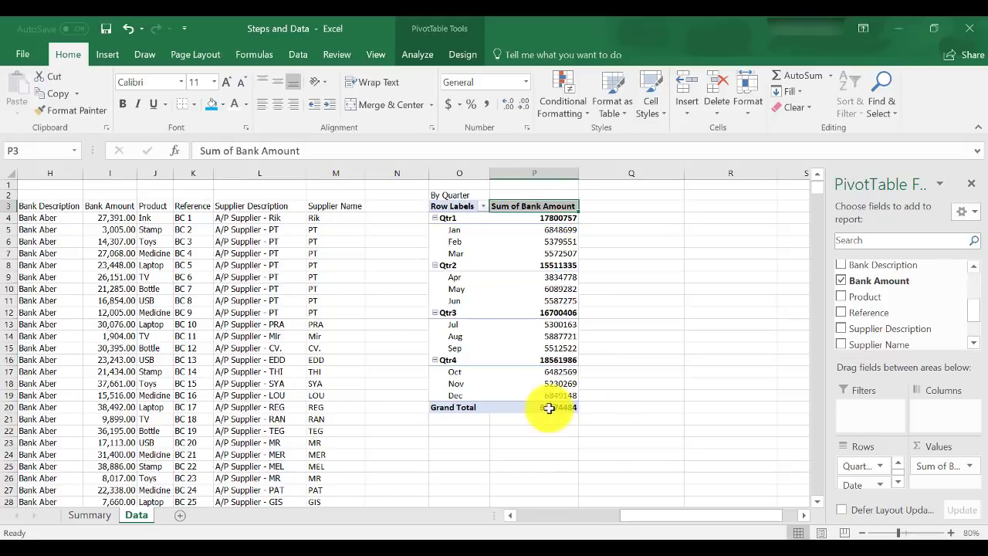
pyautogui.click(560, 349)
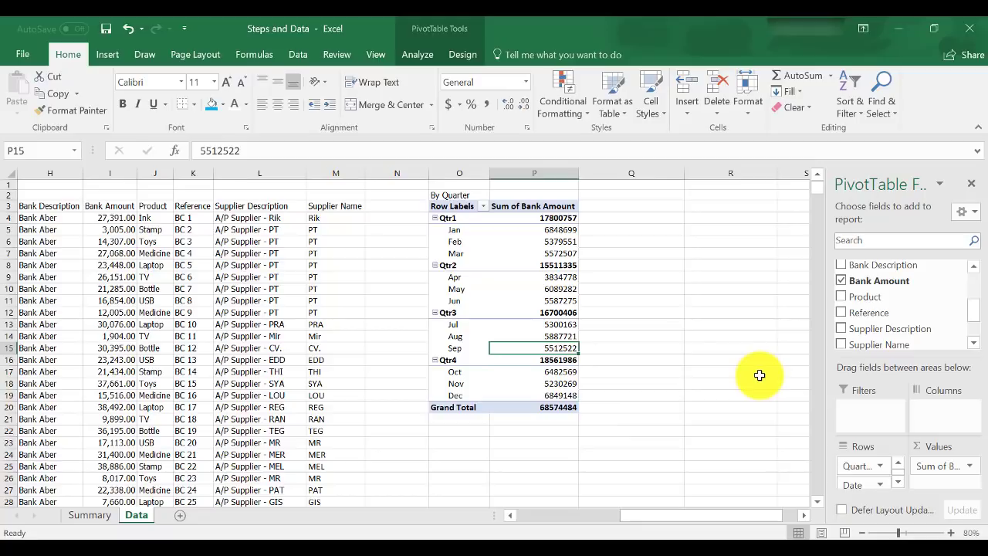
pyautogui.press('Down')
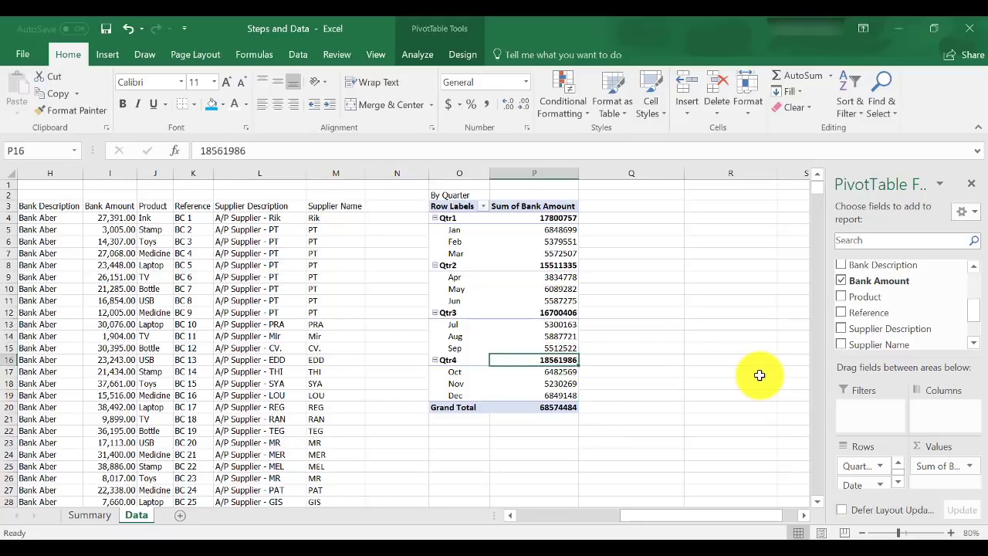
pyautogui.press('Down')
pyautogui.hotkey('ctrl', 'Down')
pyautogui.hotkey('ctrl', 'shift', 'Up')
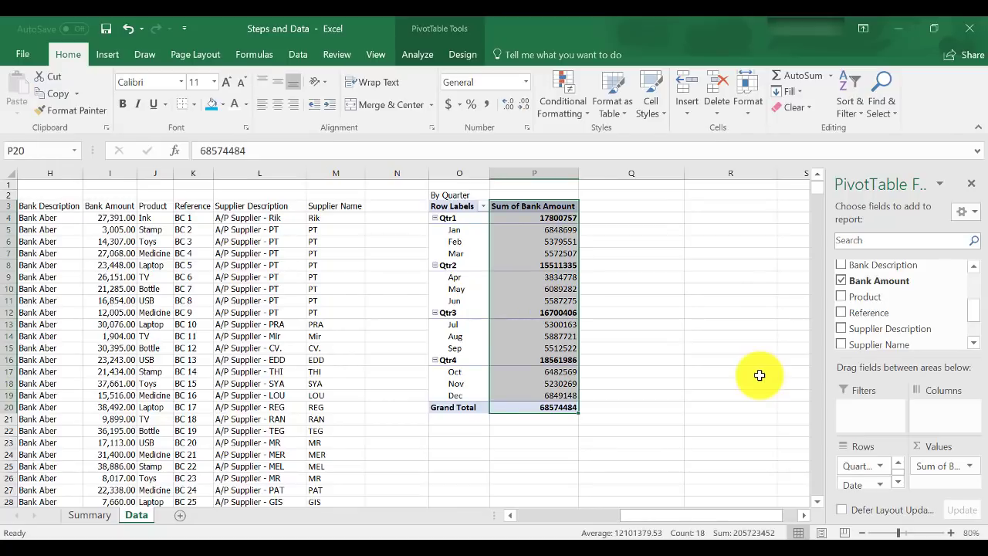
# Format the selected pivot amounts as Accounting with dollar signs and two decimals.
pyautogui.hotkey('ctrl', '1')
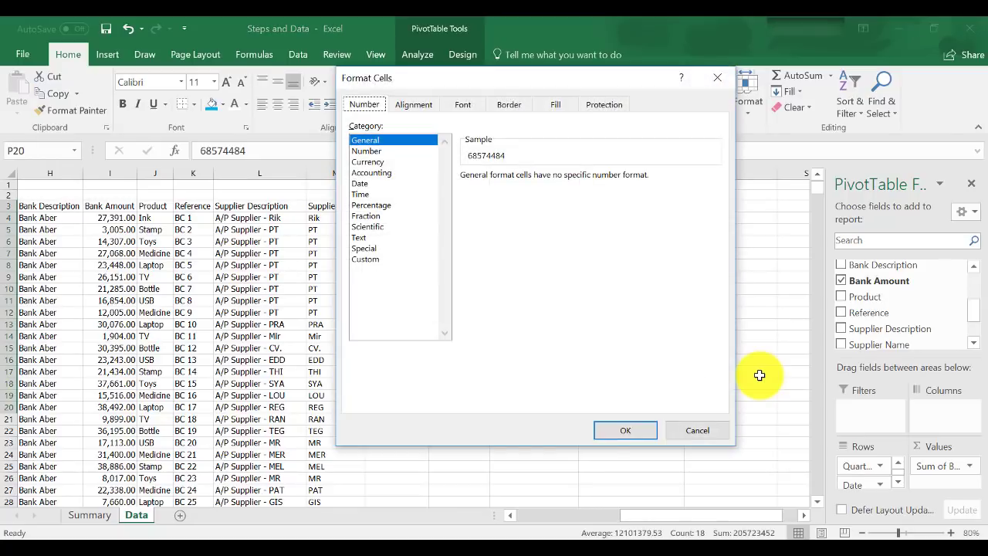
pyautogui.click(395, 172)
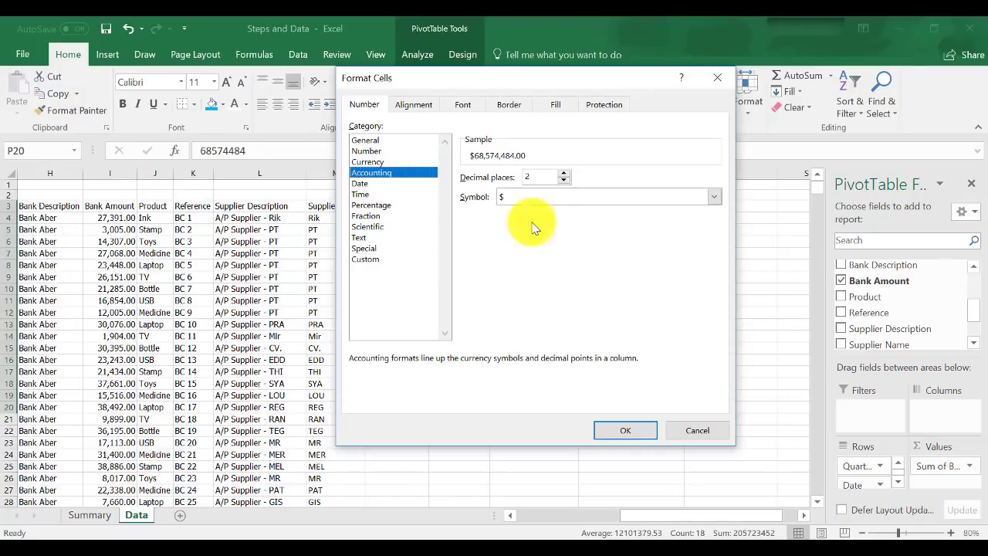
pyautogui.click(630, 434)
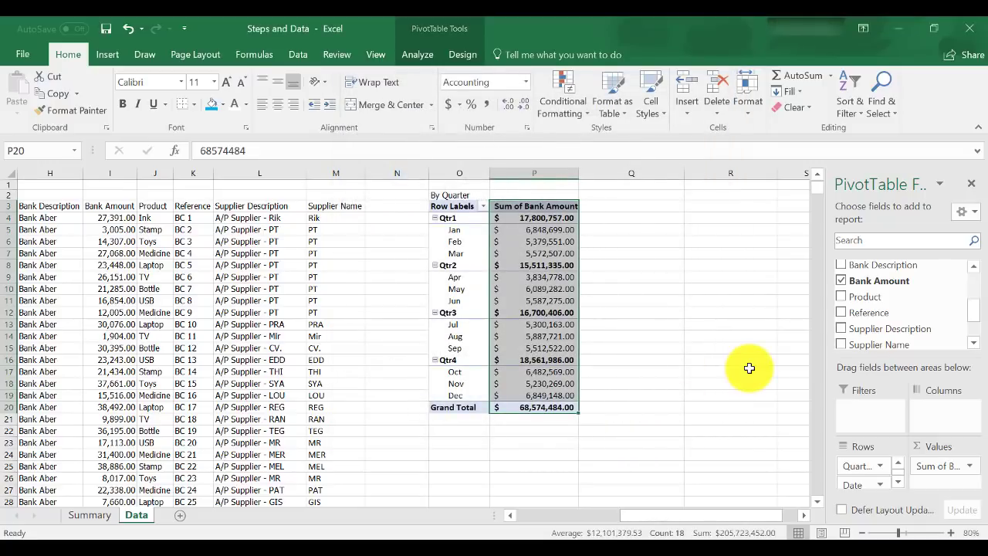
# Narrow column Q to a width of 2 as a spacer.
pyautogui.press('Right')
pyautogui.press('Right')
pyautogui.press('Up')
pyautogui.press('Up')
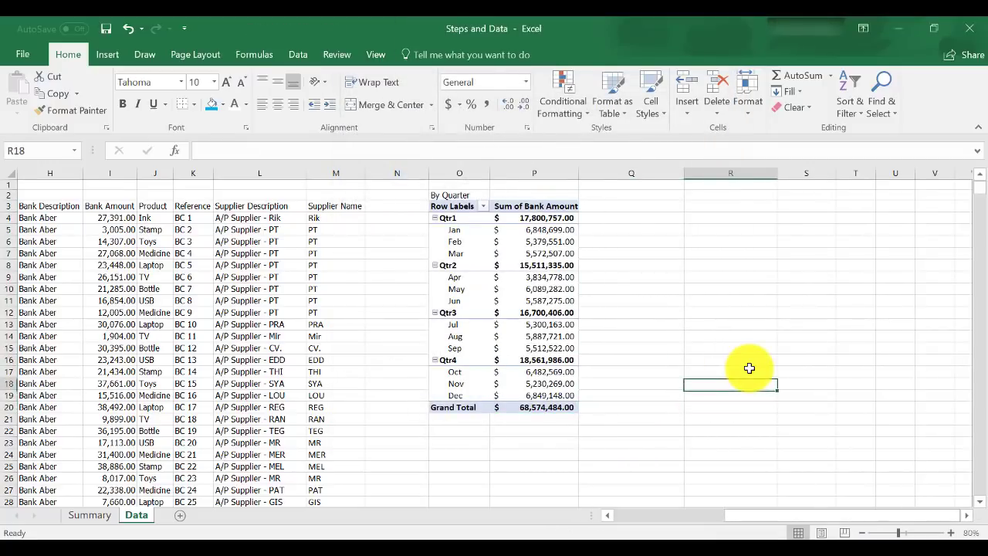
pyautogui.hotkey('ctrl', 'Up')
pyautogui.press('Left')
pyautogui.press('Down')
pyautogui.press('Right')
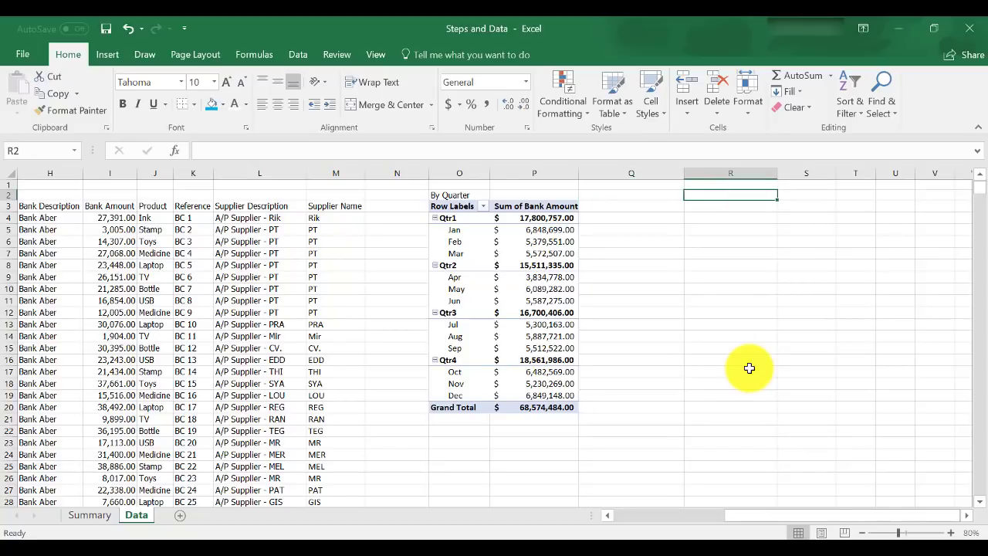
pyautogui.press('Left')
pyautogui.hotkey('ctrl', 'space')
pyautogui.press('alt')
pyautogui.write('oc')
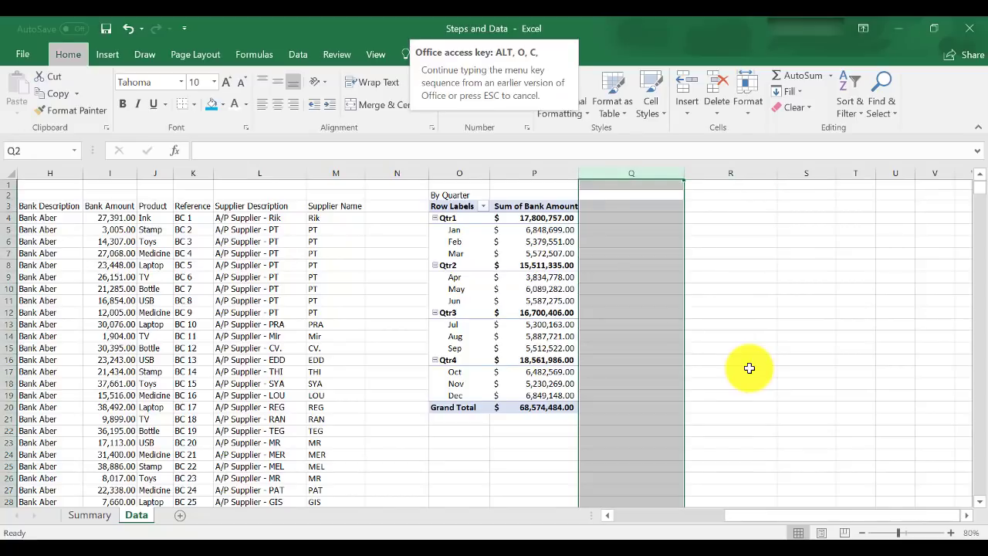
pyautogui.write('w2')
pyautogui.press('Return')
# Label cell R2 'By Supplier'.
pyautogui.press('Right')
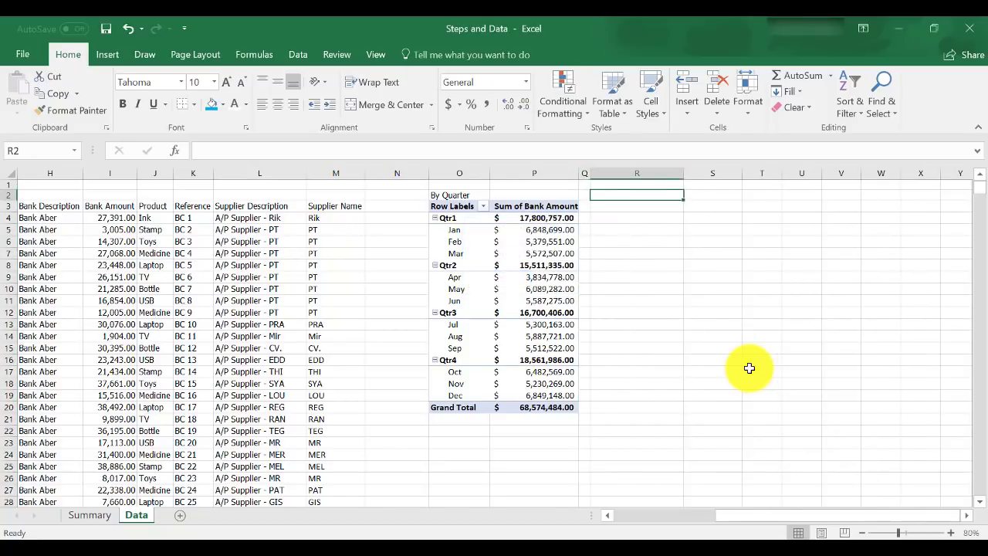
pyautogui.write('By')
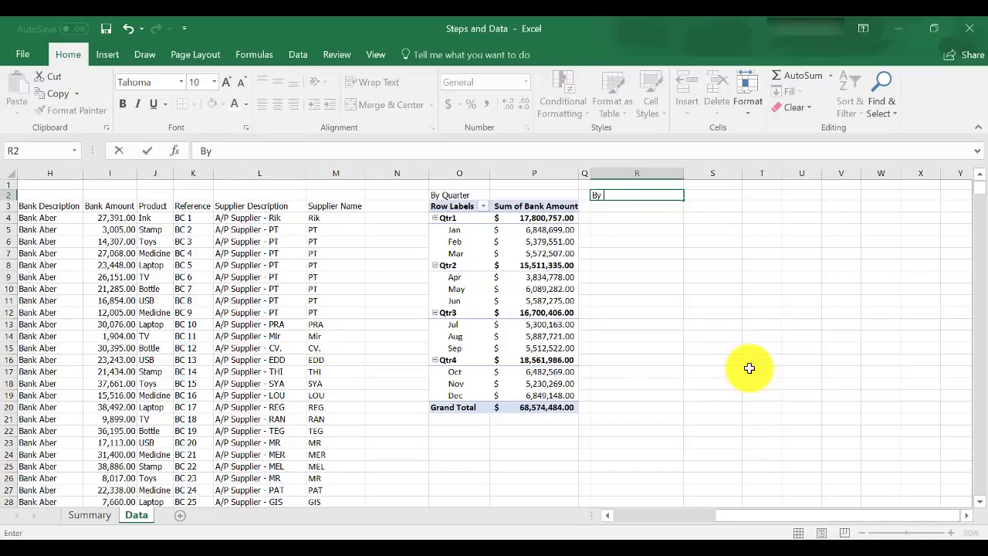
pyautogui.write(' Supplier')
pyautogui.press('Return')
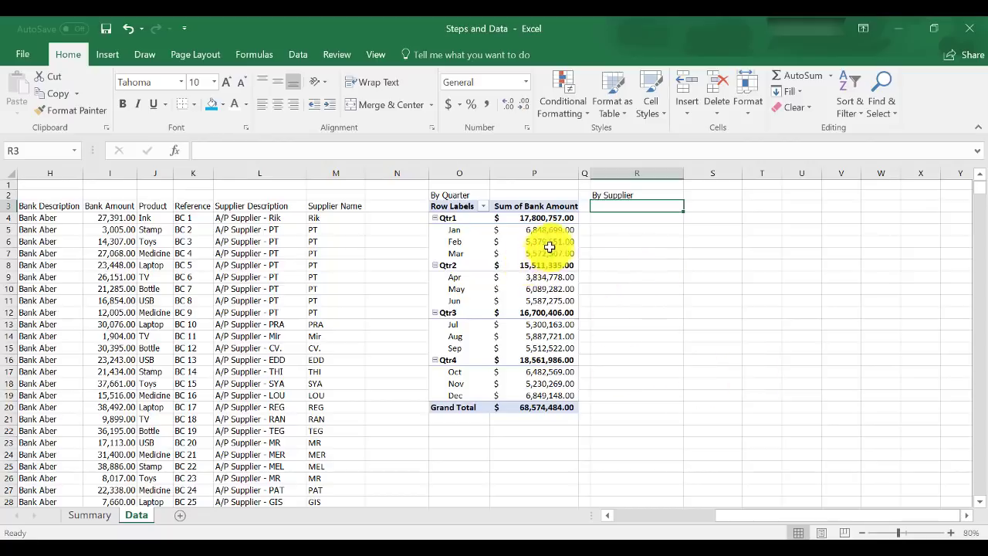
# Copy the By Quarter pivot to R3 and autofit column S.
pyautogui.moveTo(443, 207); pyautogui.dragTo(521, 408)
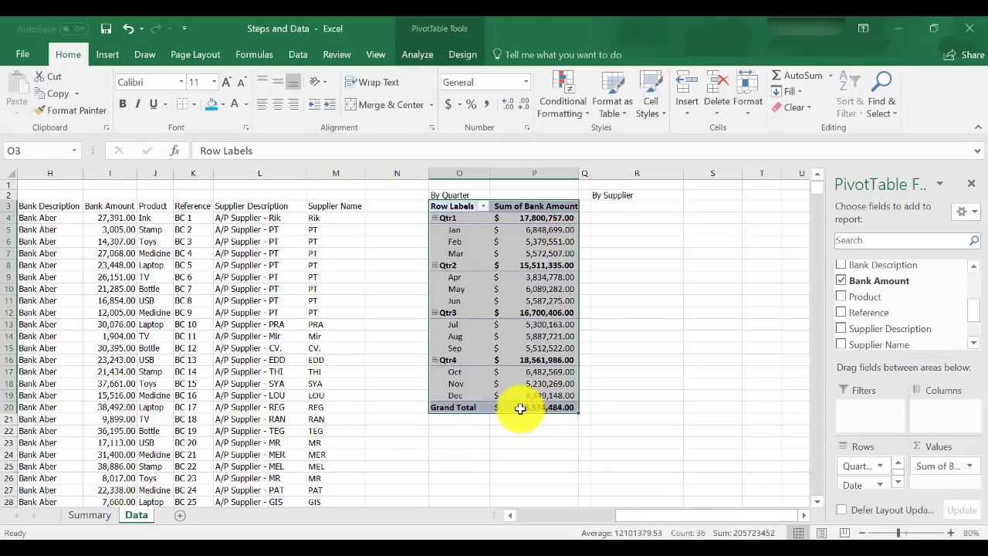
pyautogui.hotkey('ctrl', 'c')
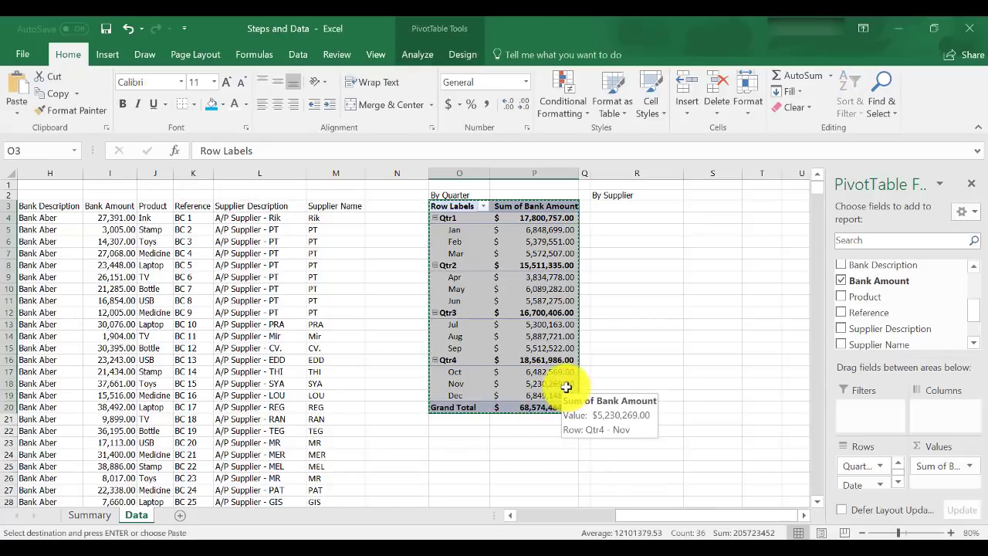
pyautogui.click(615, 208)
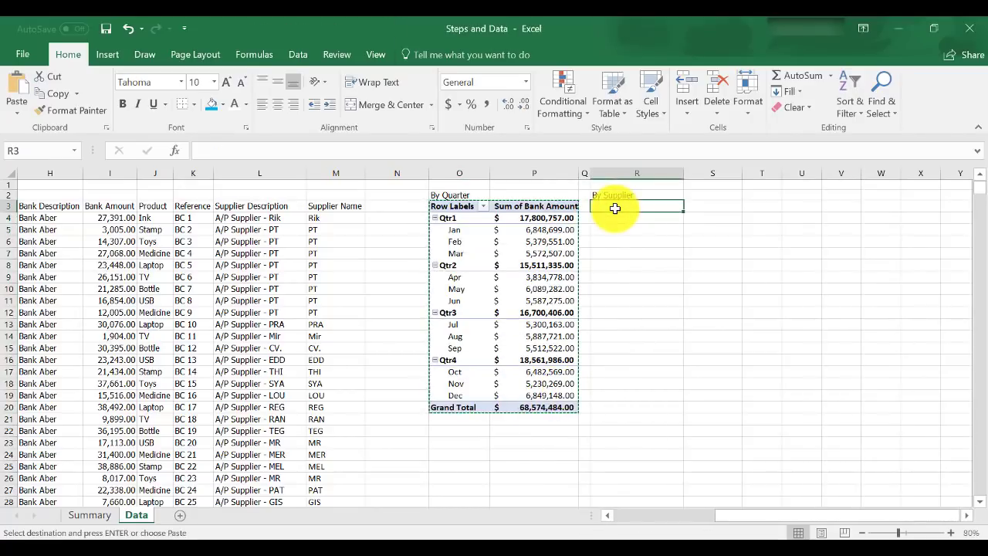
pyautogui.hotkey('ctrl', 'v')
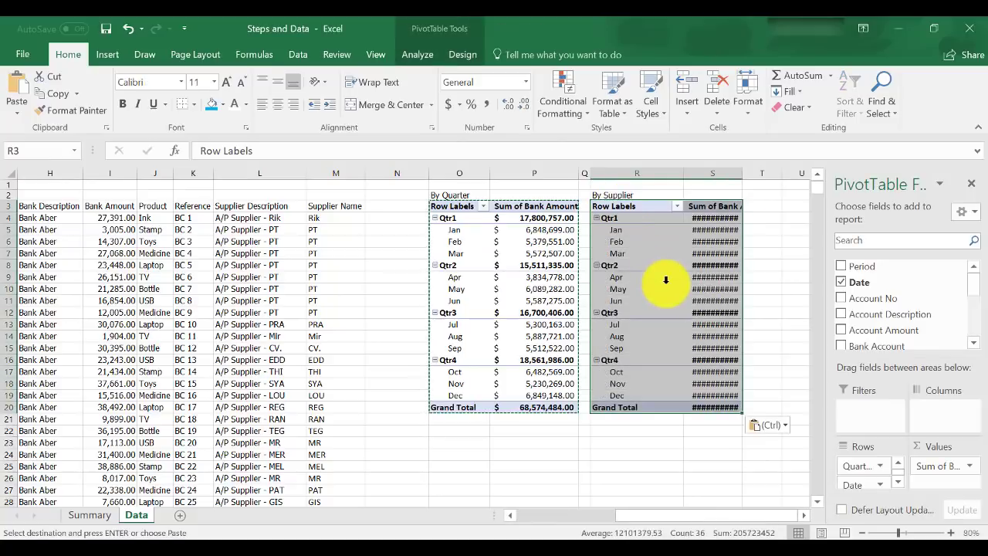
pyautogui.doubleClick(736, 175)
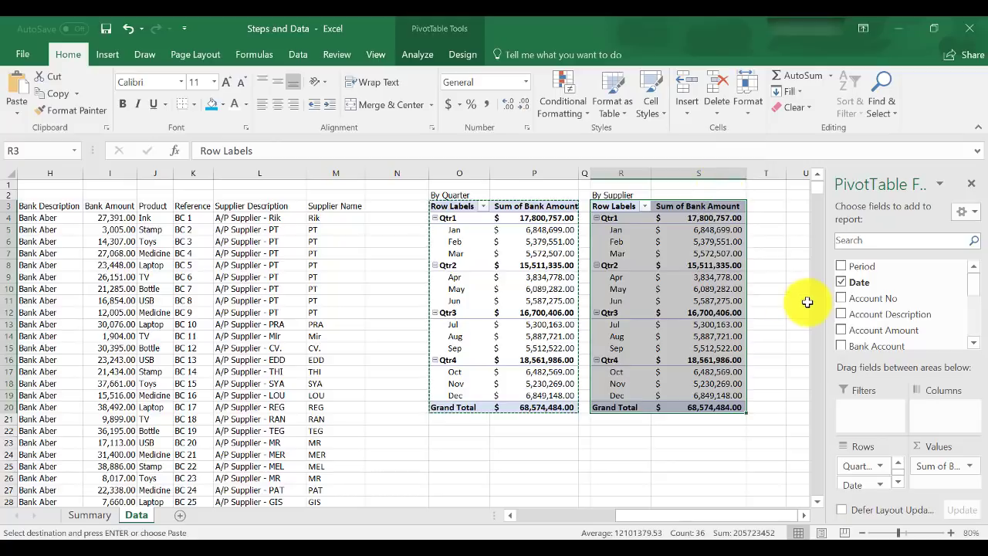
# Swap Date and Quarters for Supplier Name in the copied pivot's rows.
pyautogui.click(843, 282)
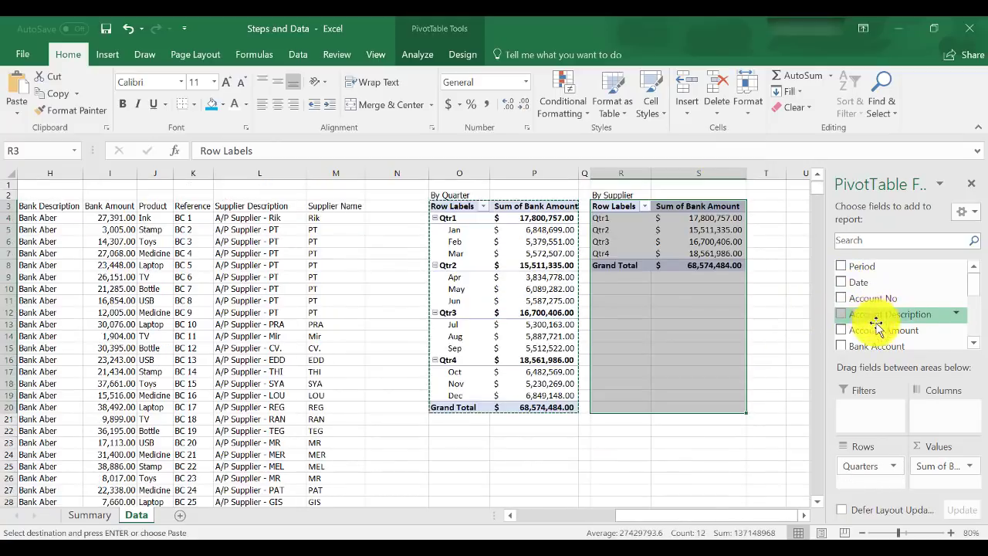
pyautogui.moveTo(972, 281); pyautogui.dragTo(978, 328)
pyautogui.click(842, 309)
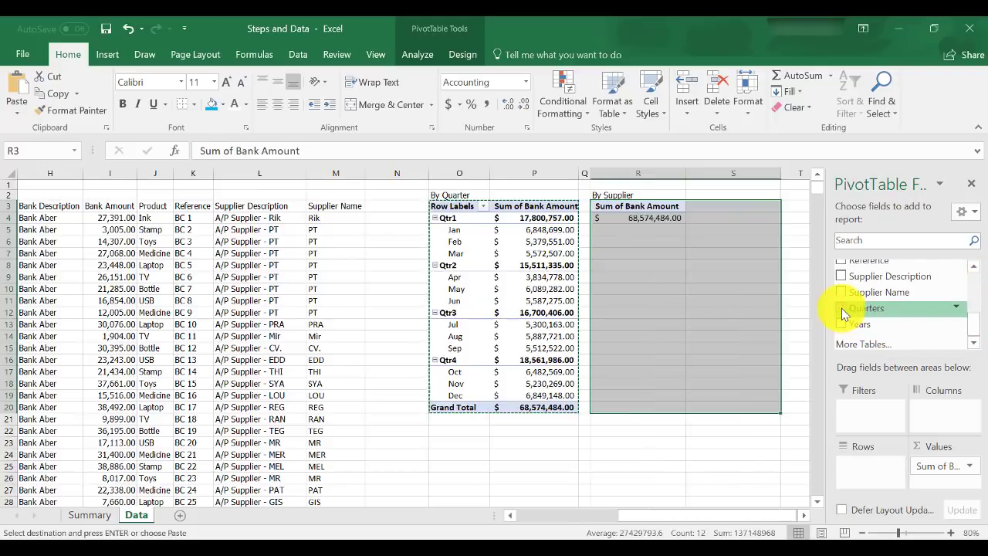
pyautogui.moveTo(979, 333); pyautogui.dragTo(979, 334)
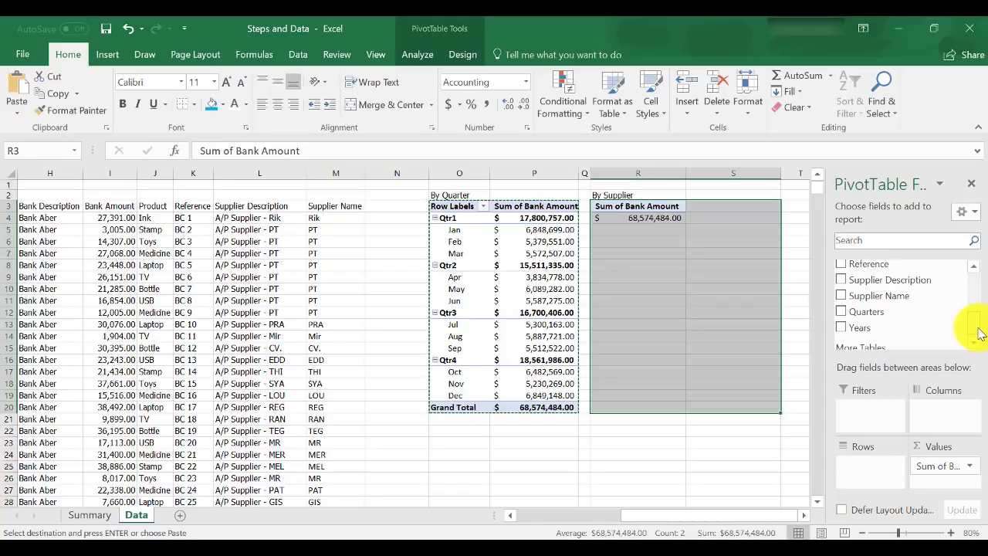
pyautogui.click(841, 298)
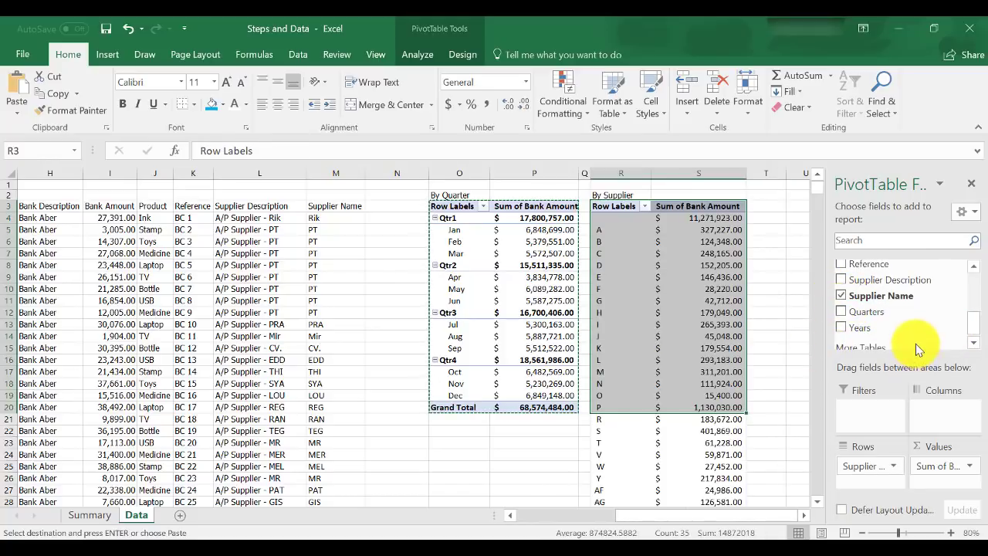
pyautogui.click(676, 241)
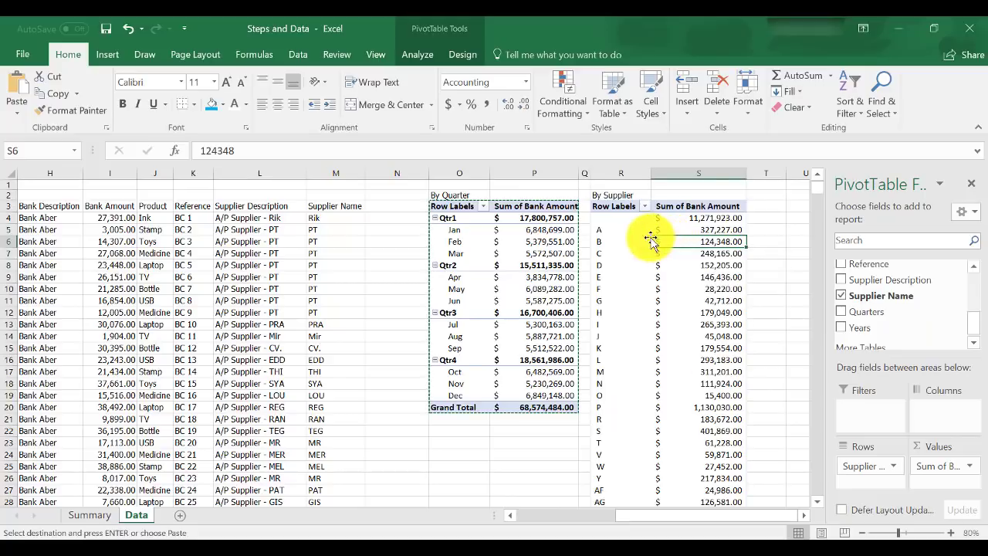
pyautogui.click(614, 219)
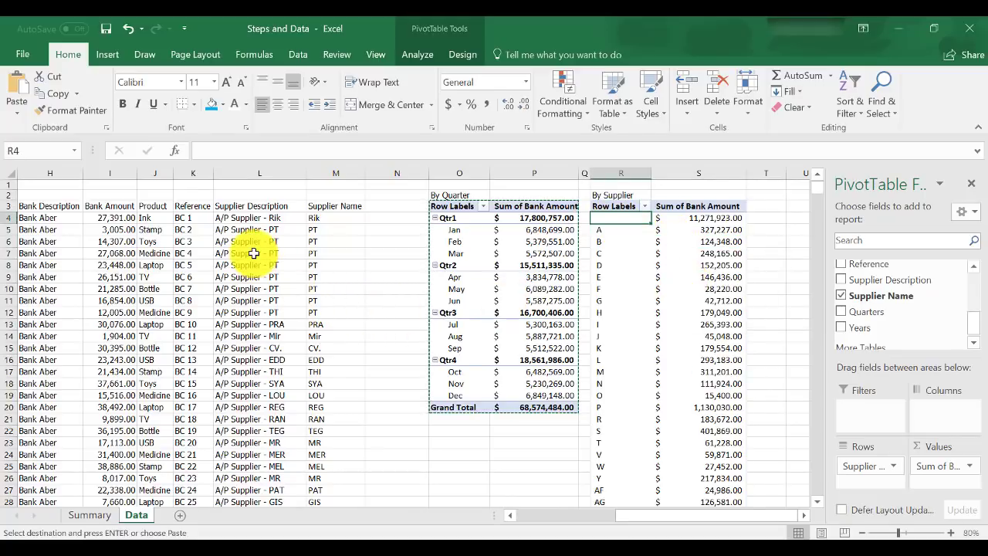
# Filter column L's Supplier Description to rows matching 'personal'.
pyautogui.click(262, 211)
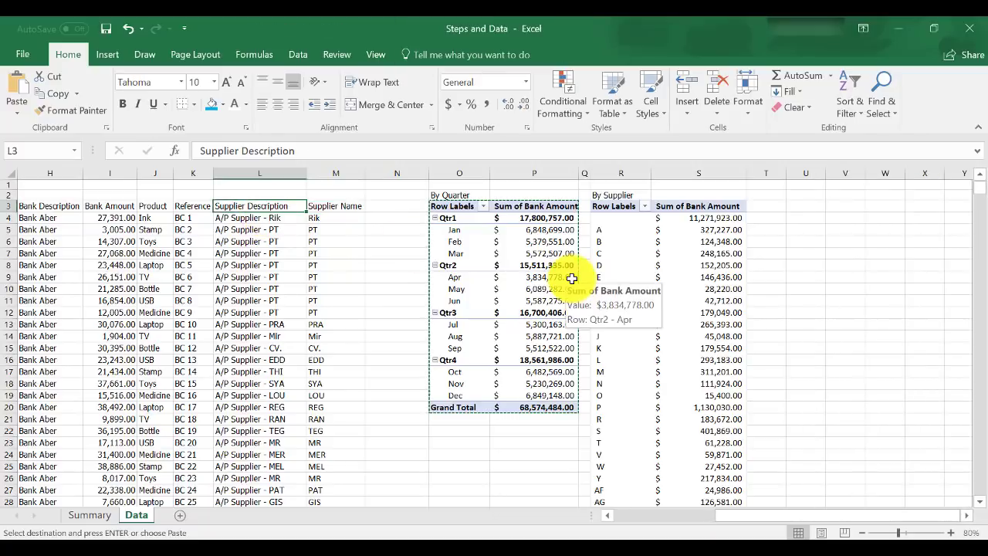
pyautogui.hotkey('ctrl', 'shift', 'Down')
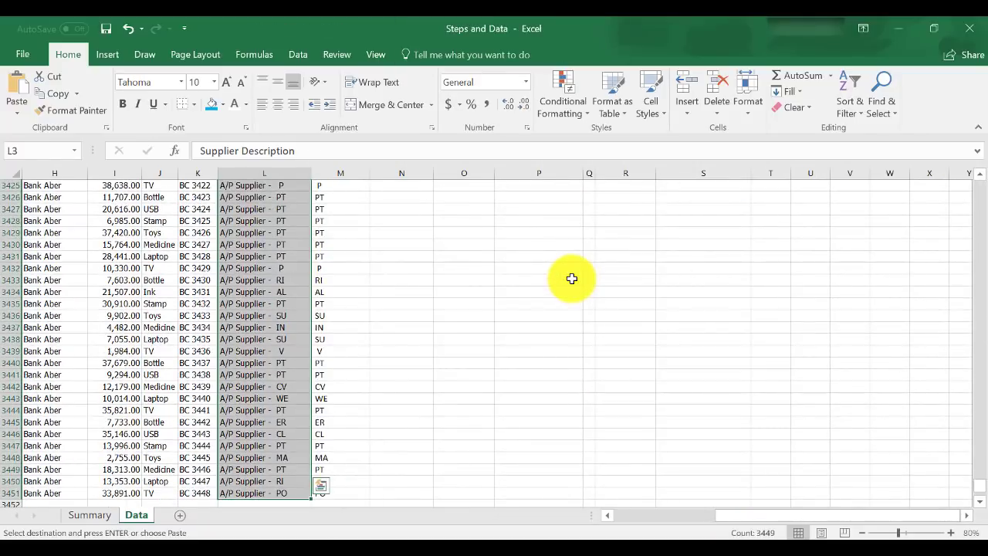
pyautogui.hotkey('alt', 'd')
pyautogui.press('f')
pyautogui.press('f')
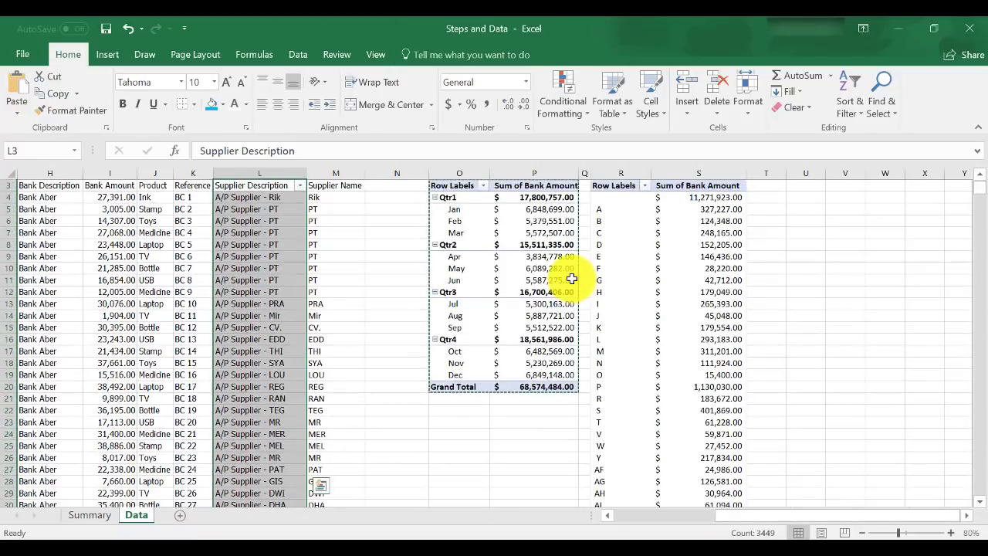
pyautogui.hotkey('alt', 'Down')
pyautogui.click(216, 323)
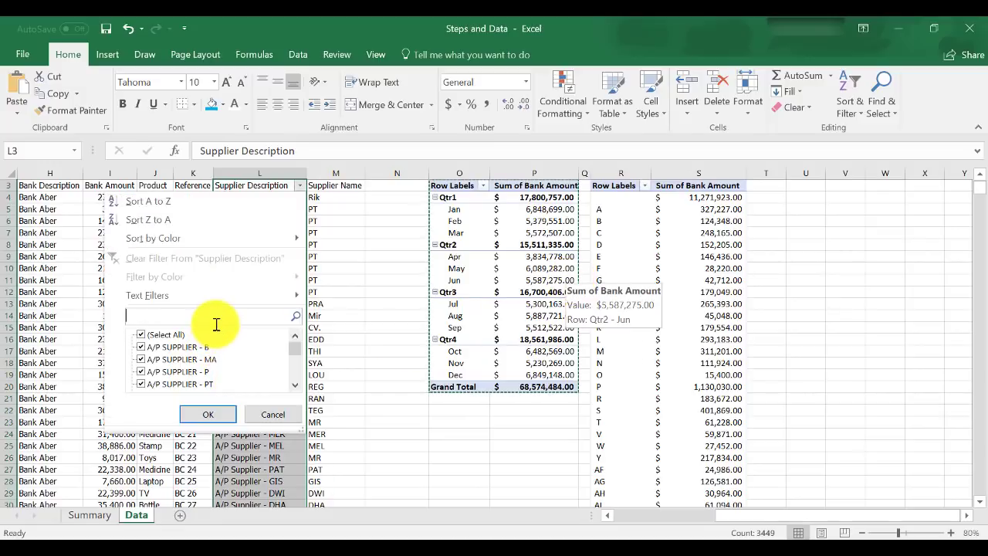
pyautogui.write('personal')
pyautogui.press('Return')
pyautogui.click(257, 253)
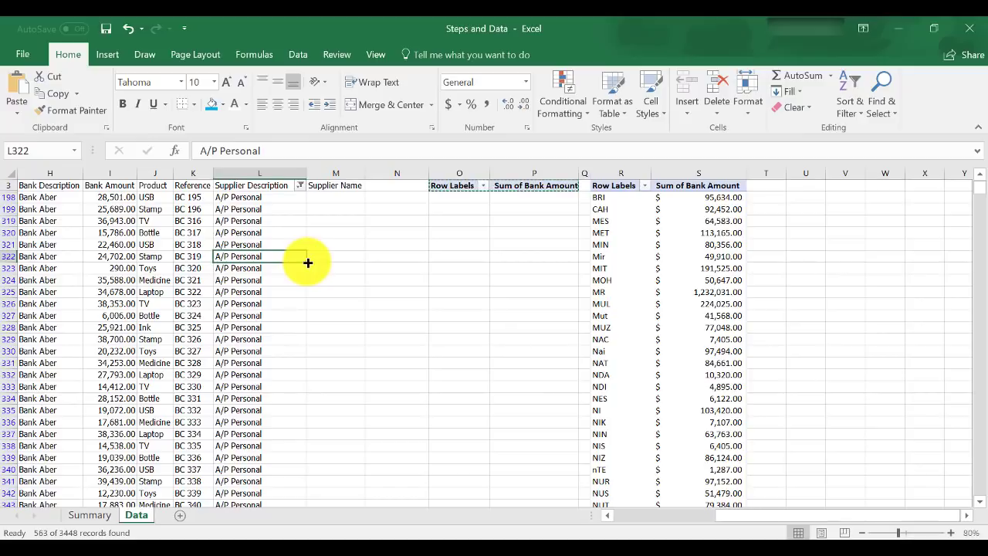
# Enter 'Personal' as Supplier Name in M198 and fill it into all filtered rows.
pyautogui.press('Up')
pyautogui.press('Up')
pyautogui.press('Up')
pyautogui.press('Up')
pyautogui.press('Up')
pyautogui.press('Up')
pyautogui.press('Right')
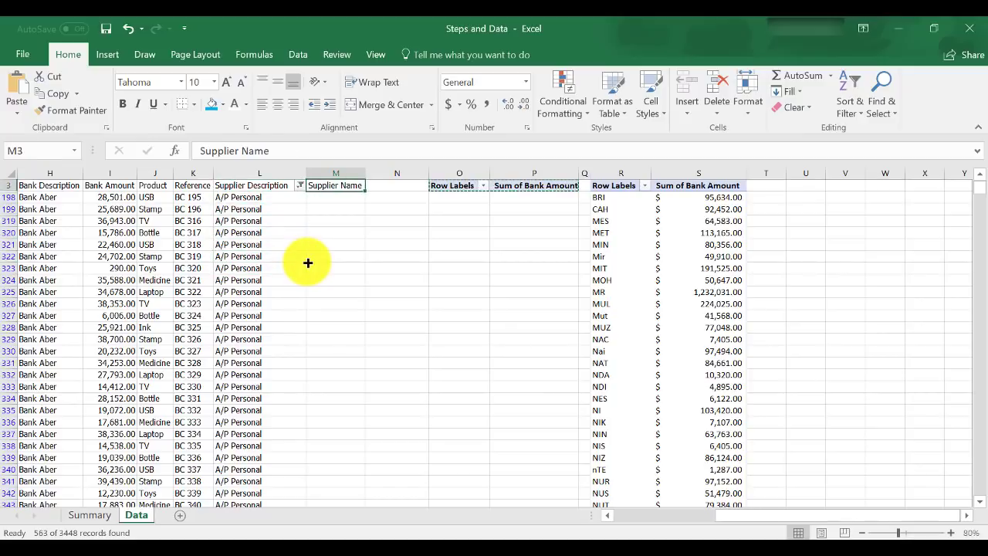
pyautogui.press('Down')
pyautogui.write('Person')
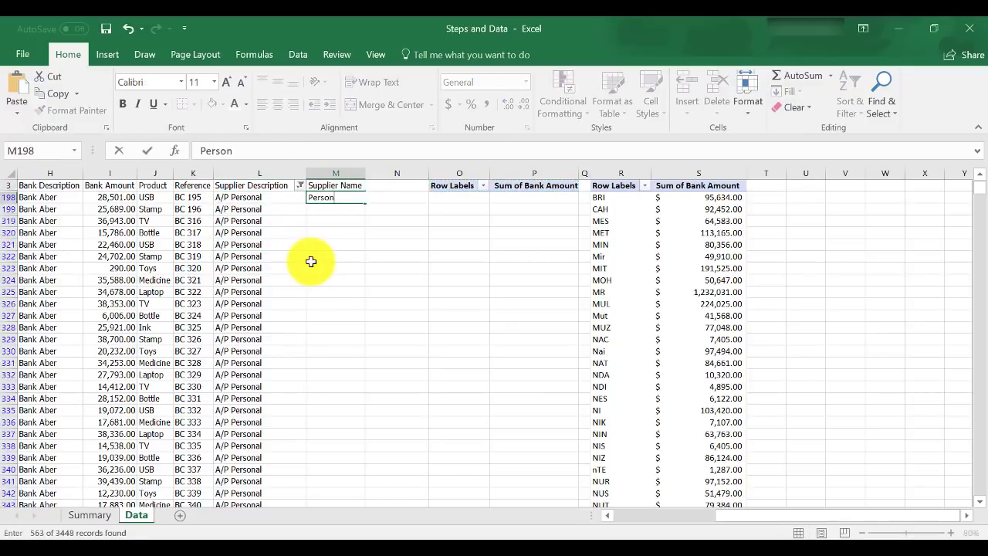
pyautogui.write('al')
pyautogui.press('Return')
pyautogui.press('Up')
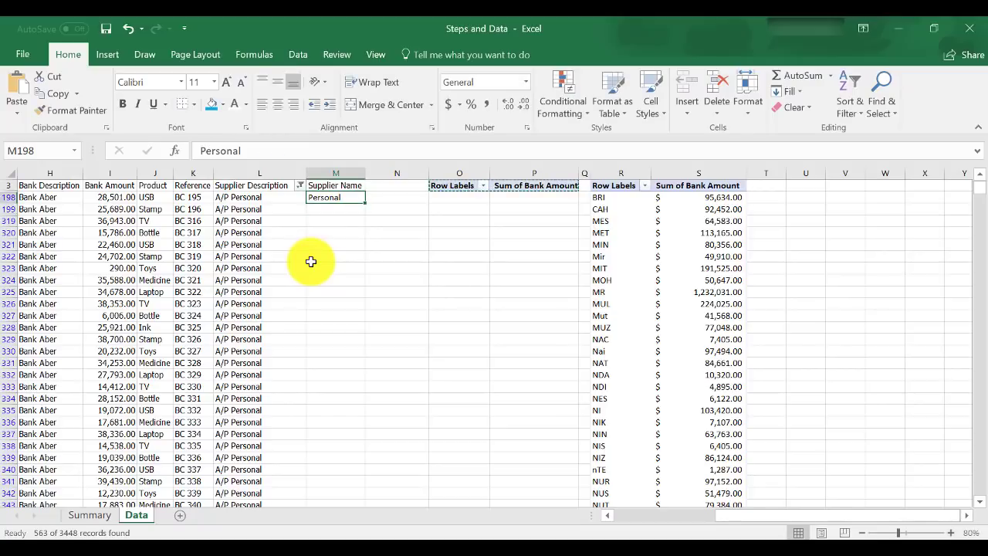
pyautogui.hotkey('ctrl', 'c')
pyautogui.press('Down')
pyautogui.press('Left')
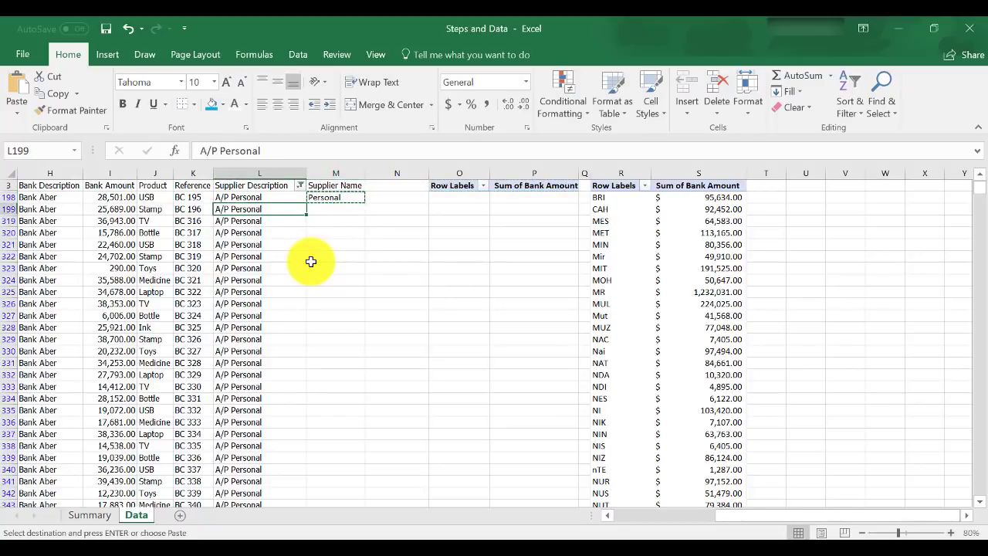
pyautogui.hotkey('ctrl', 'Down')
pyautogui.press('Right')
pyautogui.hotkey('ctrl', 'shift', 'Up')
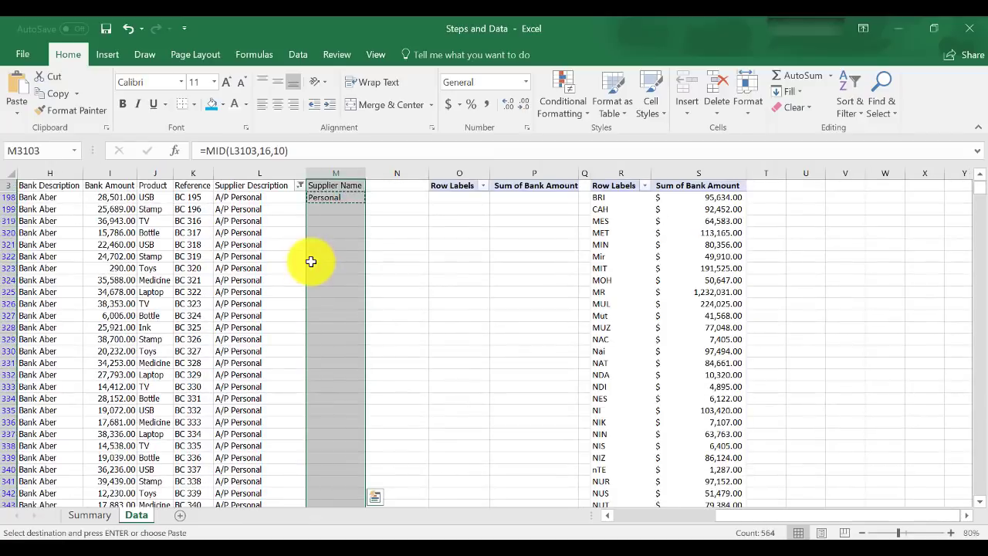
pyautogui.press('Return')
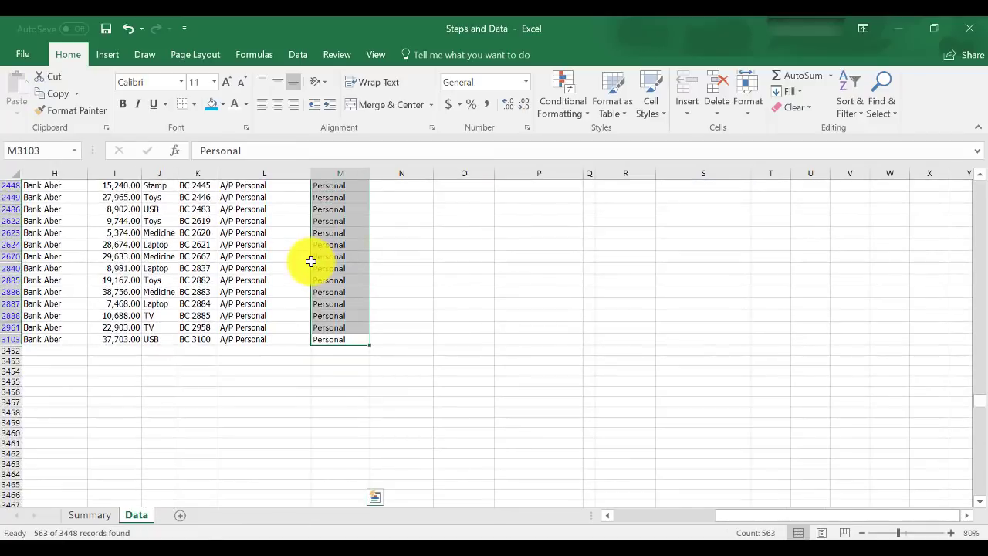
# Clear the filter so all Data rows show again.
pyautogui.hotkey('ctrl', 'Up')
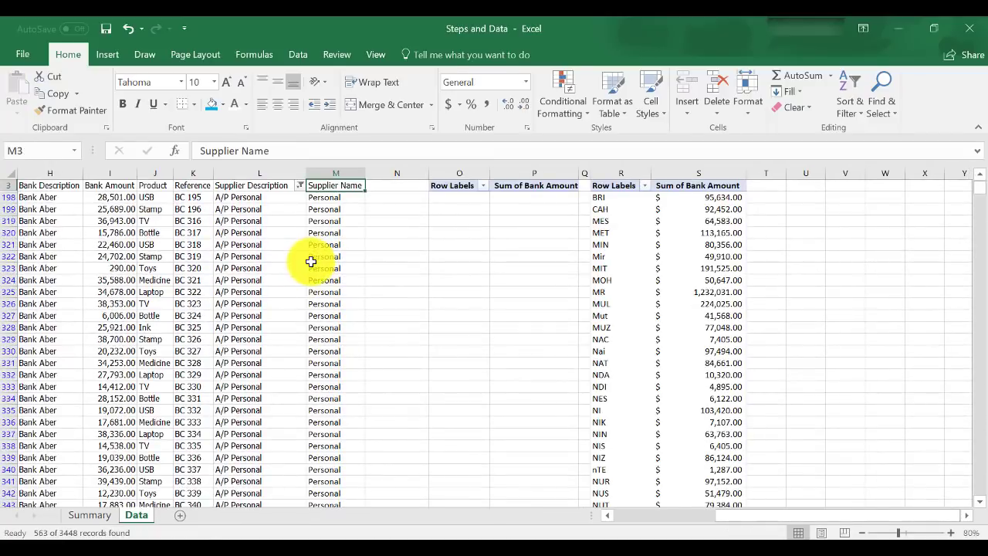
pyautogui.hotkey('alt', 'a', 'c')
pyautogui.press('Right')
pyautogui.press('Right')
pyautogui.press('Right')
pyautogui.press('Right')
pyautogui.press('Right')
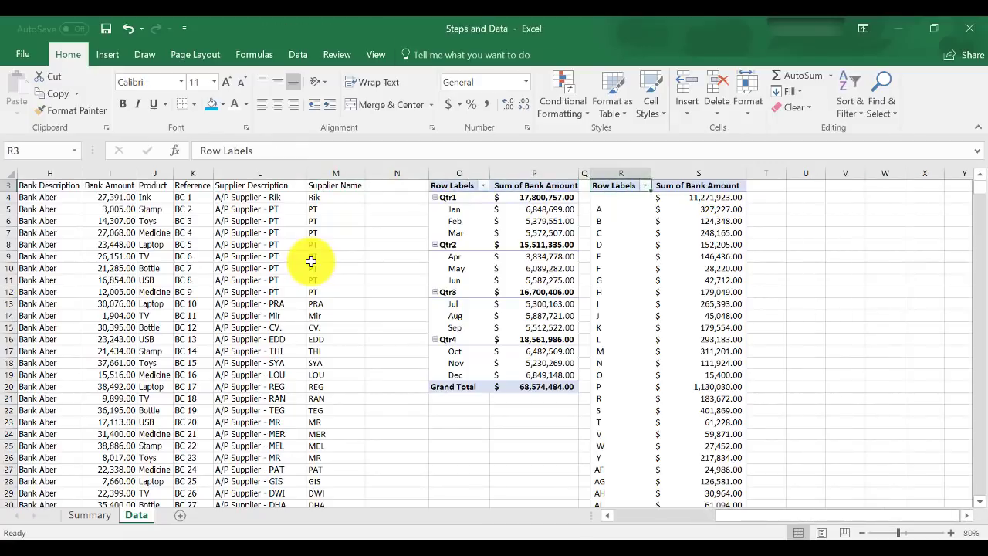
# Refresh the By Supplier pivot to pick up the new Personal supplier names.
pyautogui.press('Down')
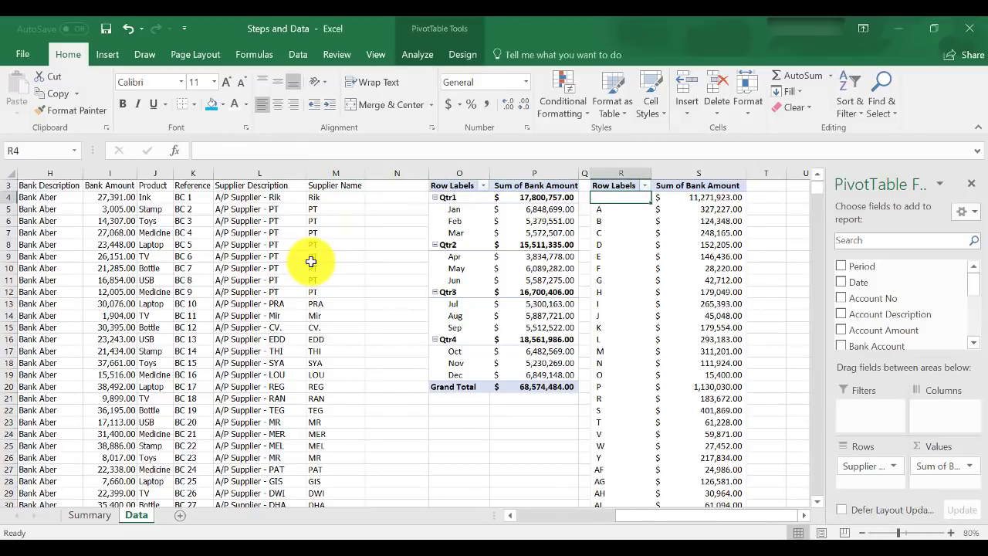
pyautogui.rightClick(636, 244)
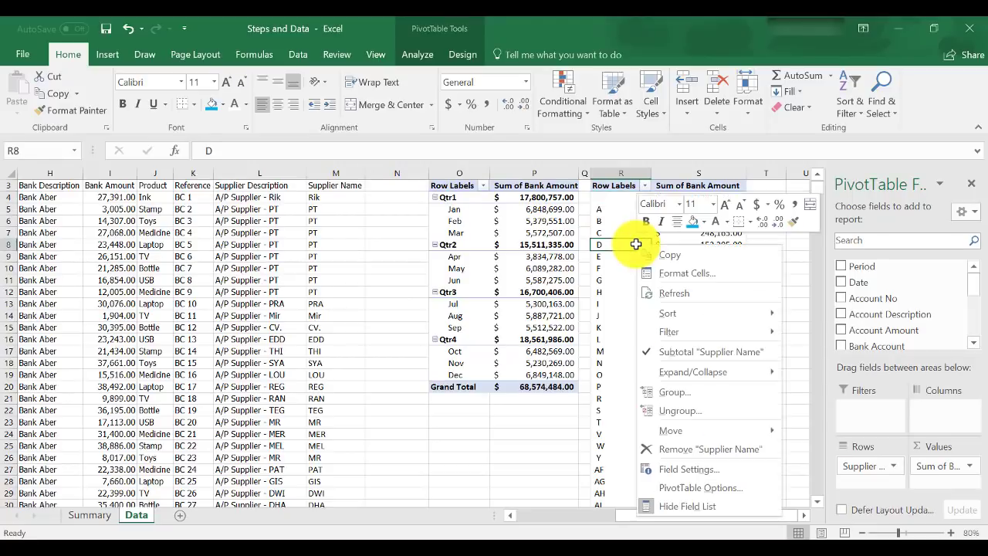
pyautogui.click(660, 298)
pyautogui.scroll(-8, 661, 296)
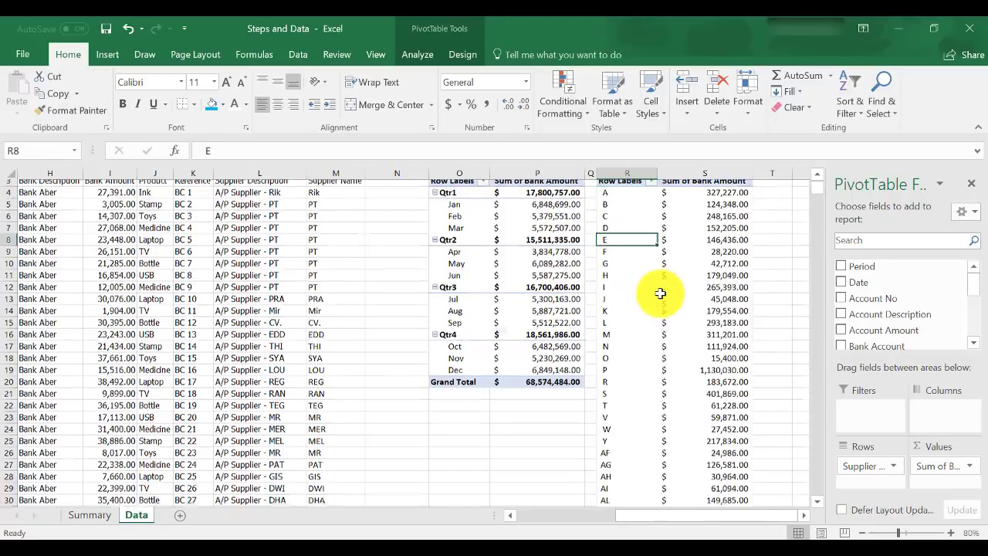
pyautogui.scroll(-20, 661, 294)
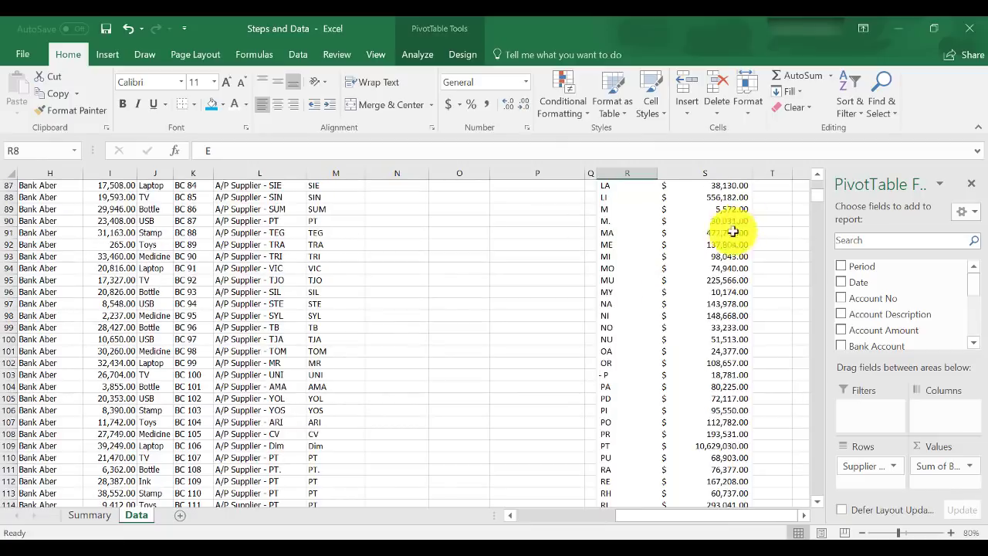
# Check the Personal total of $11,271,923.00 and return to the Row Labels header in R3.
pyautogui.click(739, 225)
pyautogui.hotkey('ctrl', 'Down')
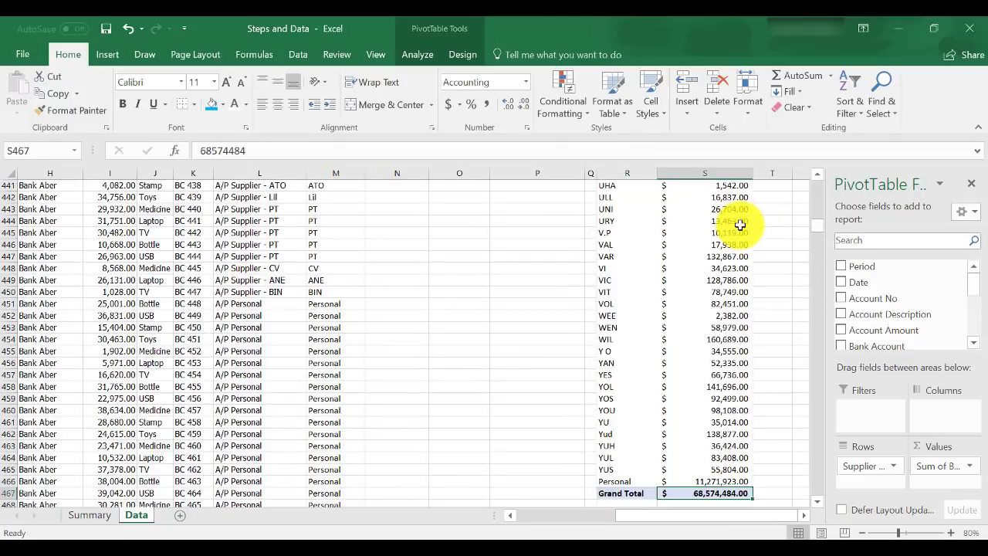
pyautogui.press('Up')
pyautogui.press('Left')
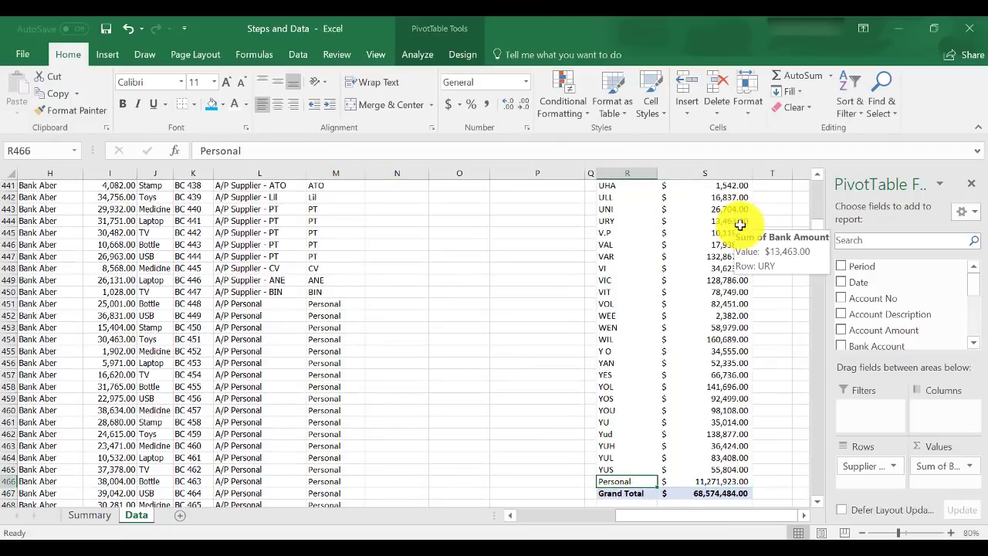
pyautogui.press('Right')
pyautogui.hotkey('ctrl', 'Up')
pyautogui.press('Up')
pyautogui.press('Left')
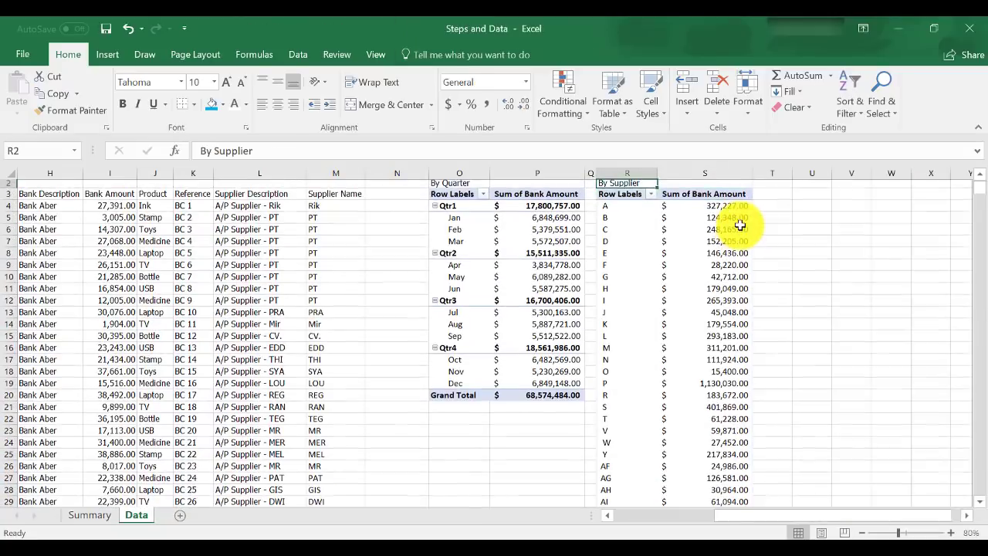
pyautogui.press('Up')
pyautogui.press('Down')
pyautogui.press('Down')
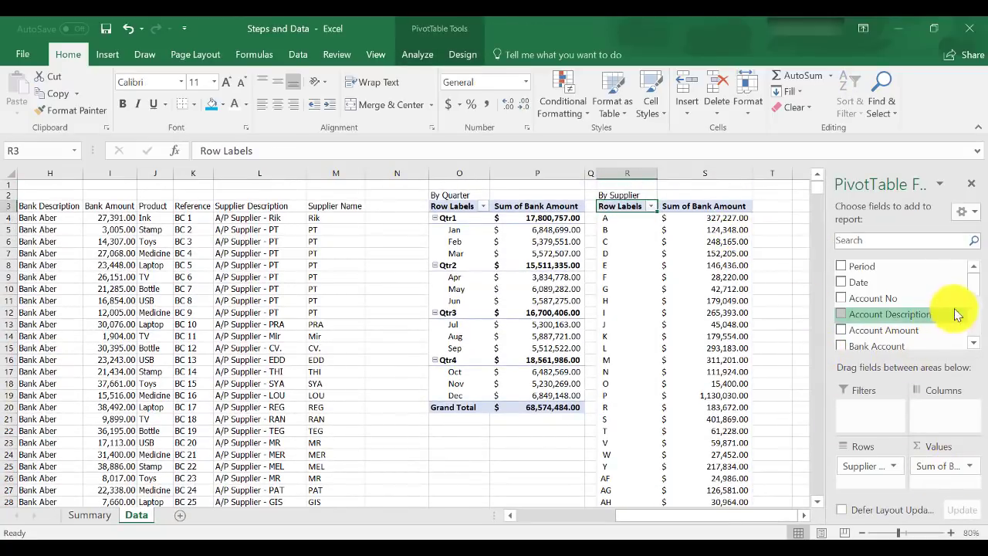
# Start an Equals label filter on supplier names, then cancel it.
pyautogui.click(650, 206)
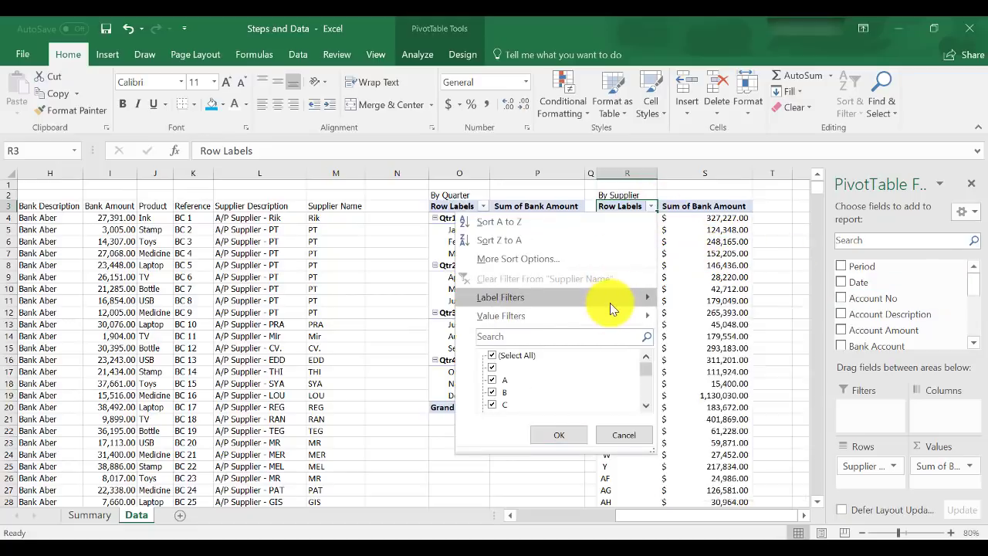
pyautogui.moveTo(609, 307)
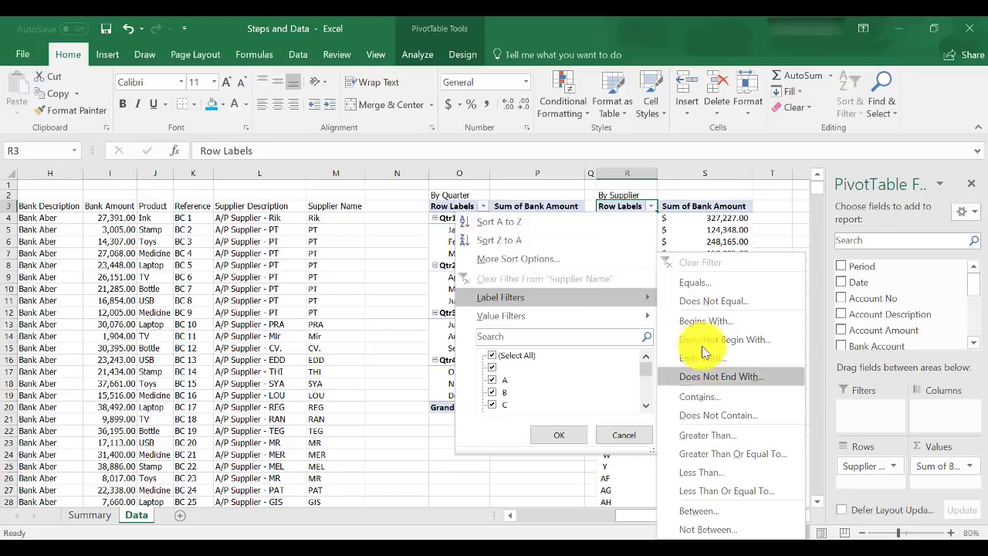
pyautogui.click(704, 290)
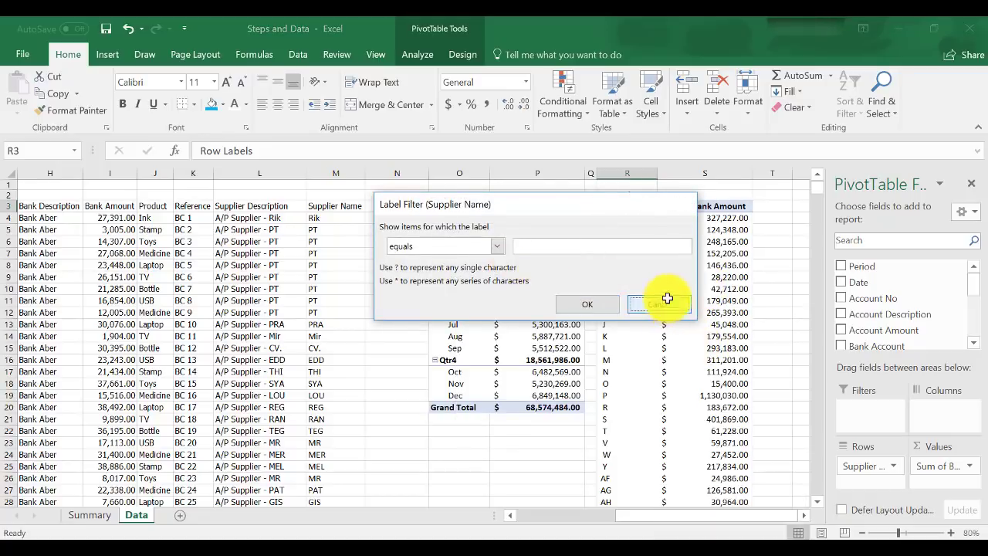
pyautogui.click(660, 305)
# Filter the supplier pivot to the Top 10 Items by Sum of Bank Amount.
pyautogui.click(650, 206)
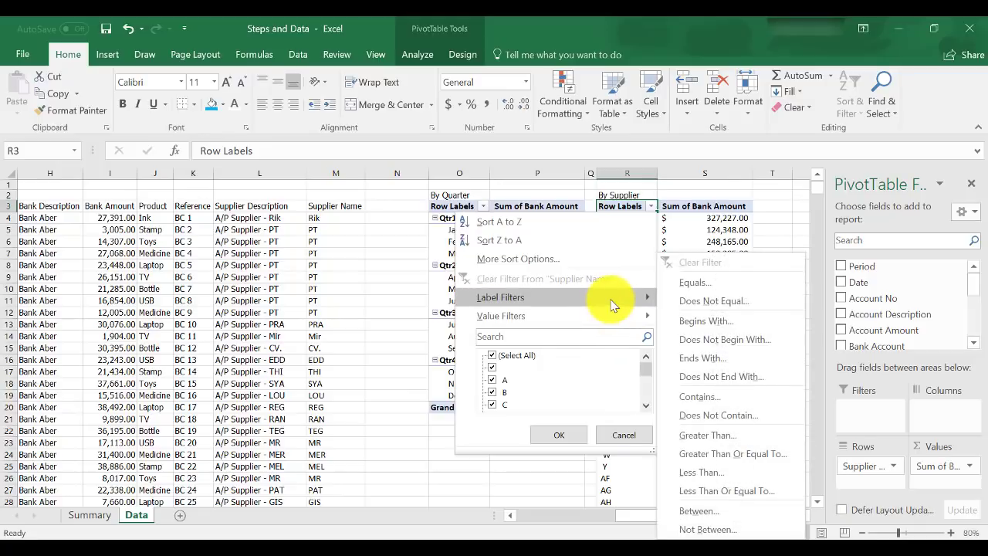
pyautogui.moveTo(621, 318)
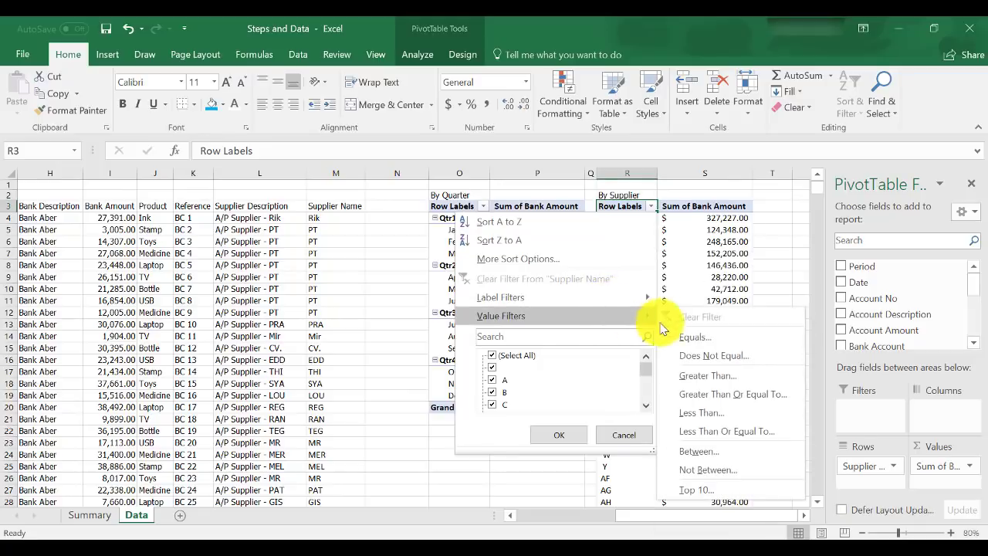
pyautogui.click(720, 489)
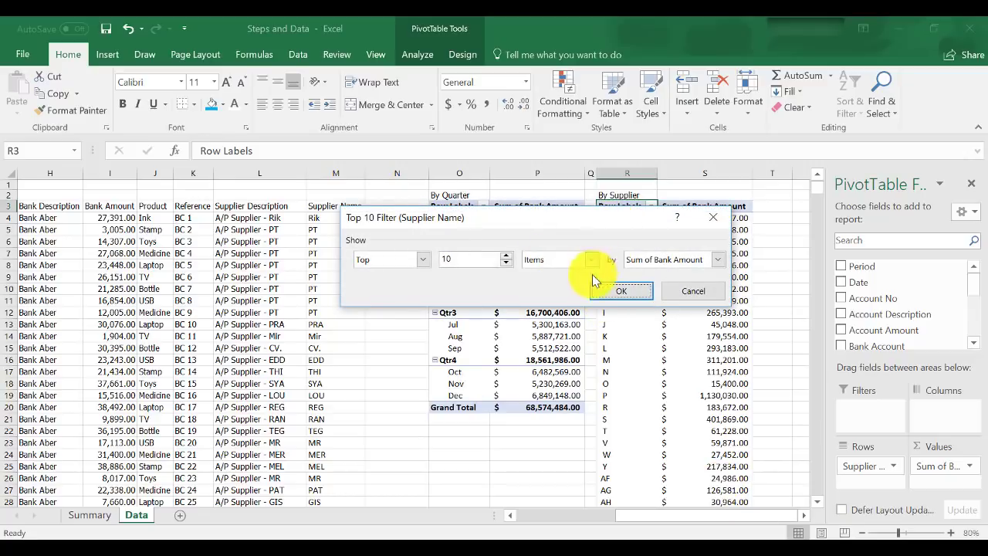
pyautogui.click(718, 260)
pyautogui.click(695, 275)
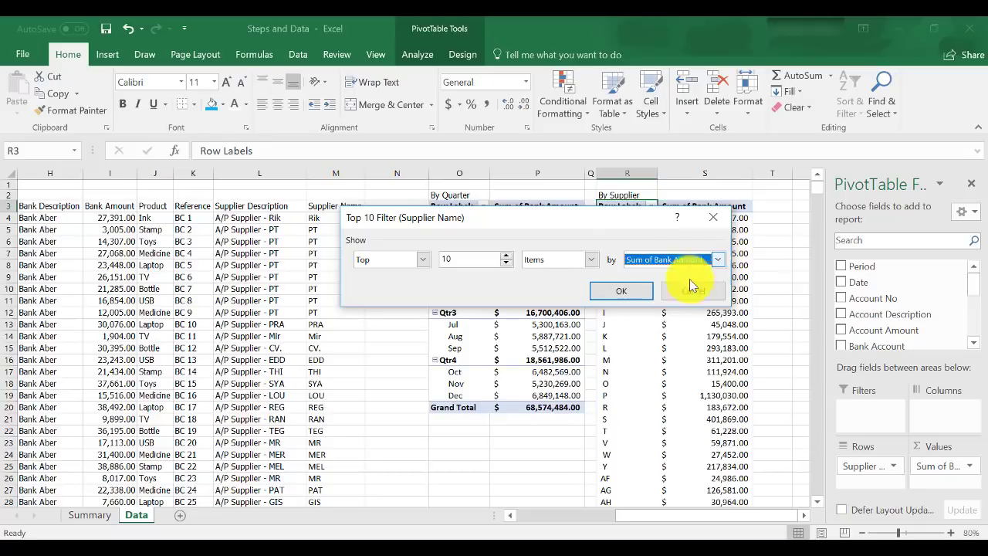
pyautogui.click(625, 290)
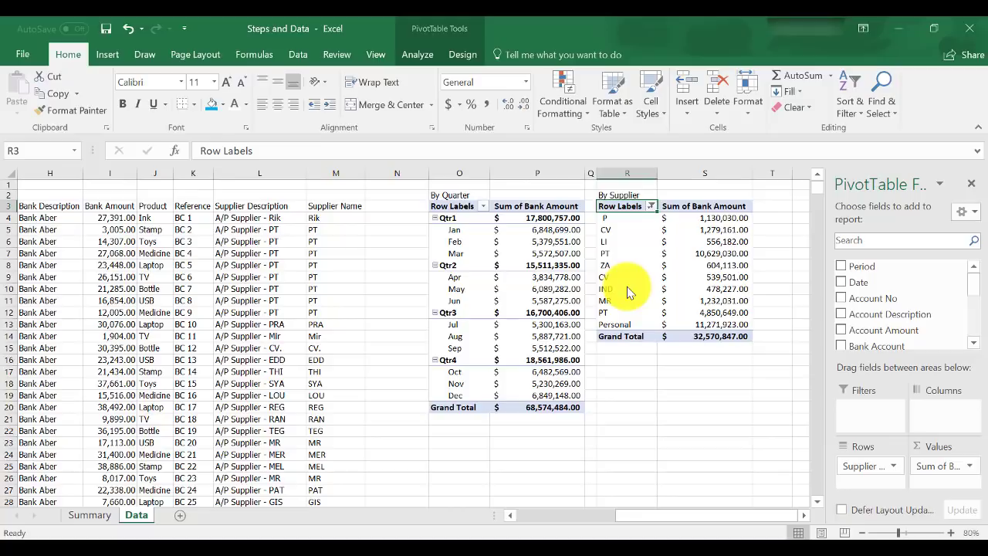
# Review the ten remaining supplier rows and return to the supplier pivot header.
pyautogui.press('Down')
pyautogui.hotkey('ctrl', 'shift', 'Down')
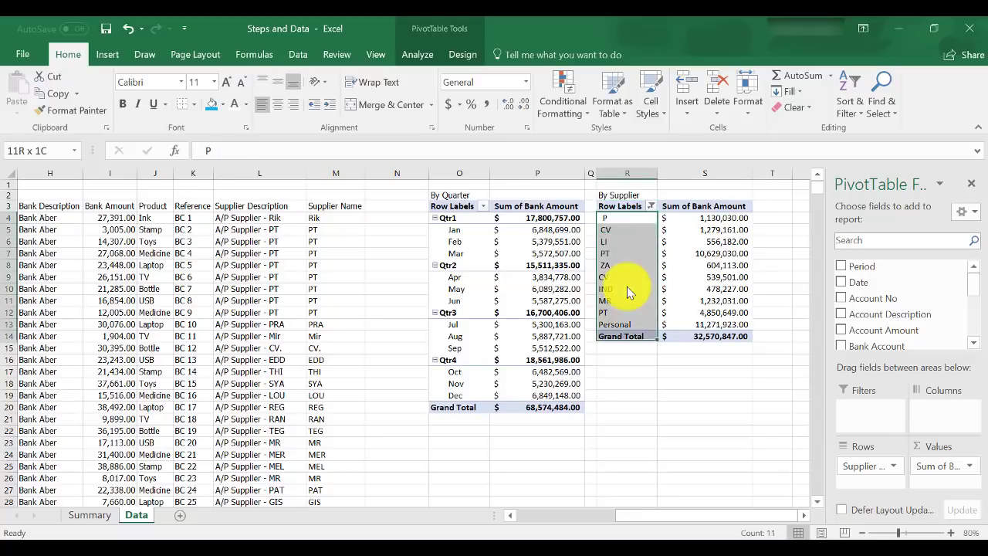
pyautogui.hotkey('shift', 'Up')
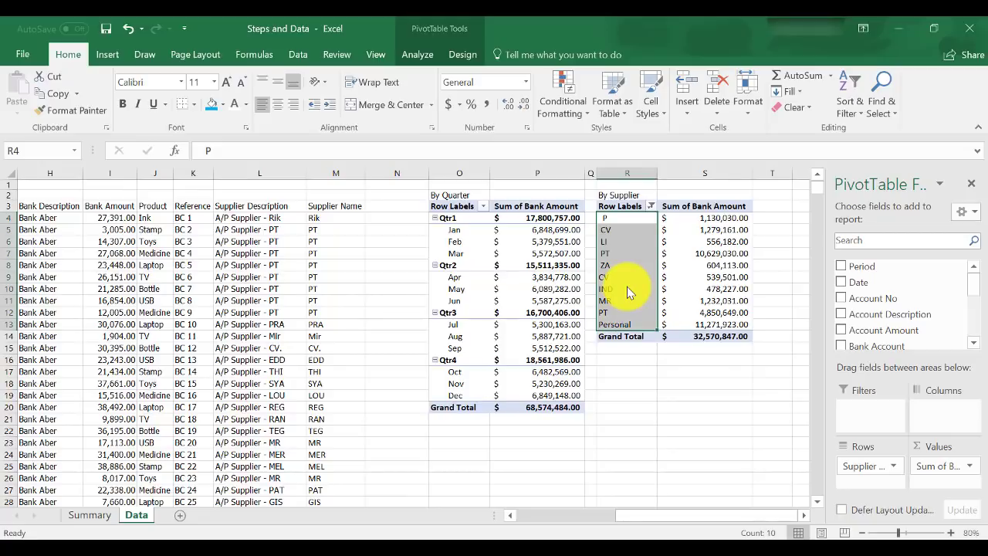
pyautogui.press('Right')
pyautogui.press('Right')
pyautogui.press('Right')
pyautogui.press('Right')
pyautogui.press('Right')
pyautogui.press('Right')
pyautogui.press('Right')
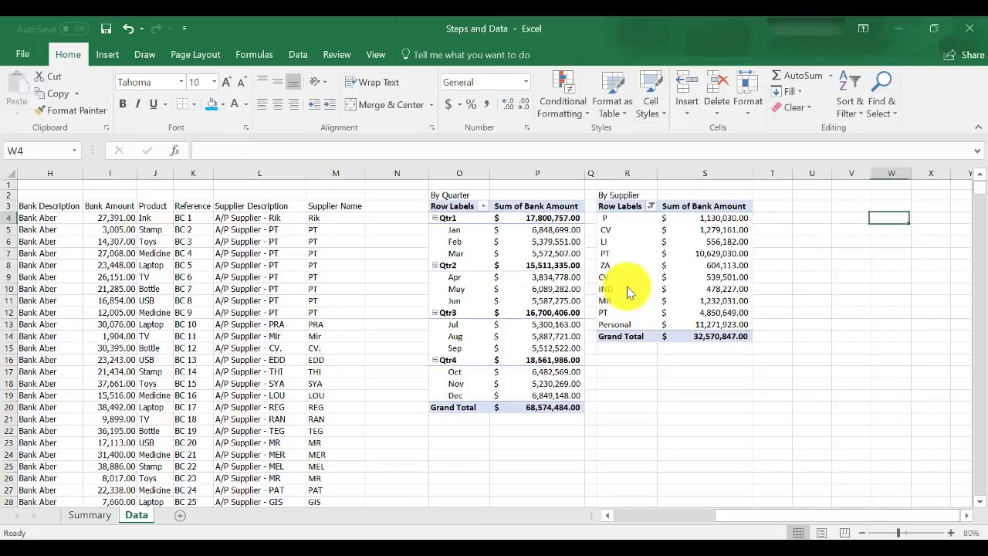
pyautogui.press('Right')
pyautogui.press('Right')
pyautogui.press('Right')
pyautogui.press('Right')
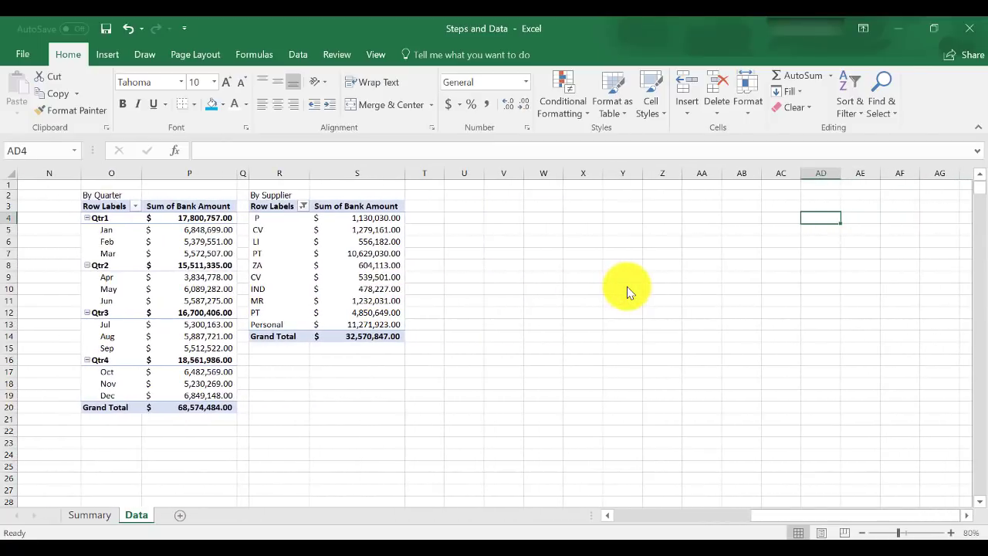
pyautogui.hotkey('ctrl', 'Left')
pyautogui.press('Up')
pyautogui.press('Up')
pyautogui.press('Up')
# Label cell U2 'By Product'.
pyautogui.press('Right')
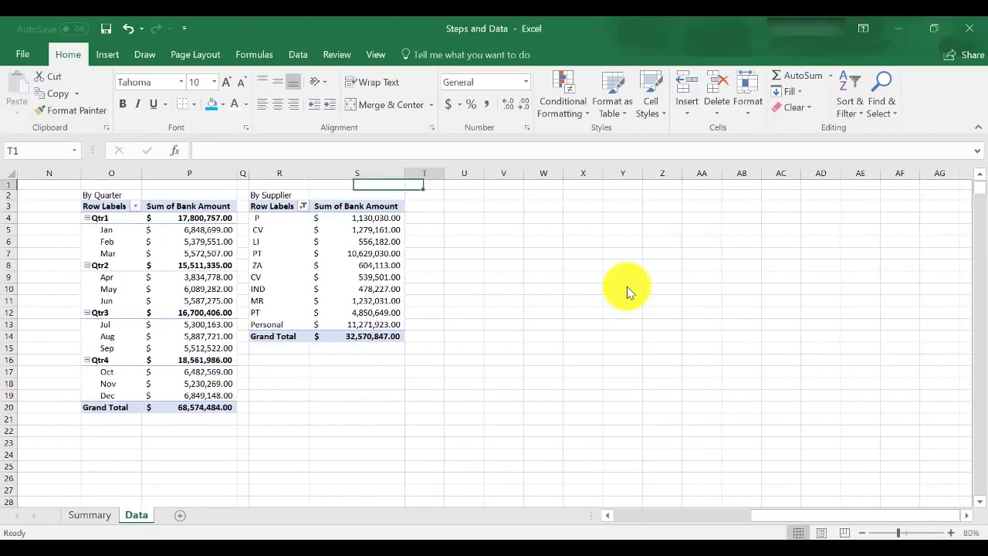
pyautogui.press('Down')
pyautogui.press('Right')
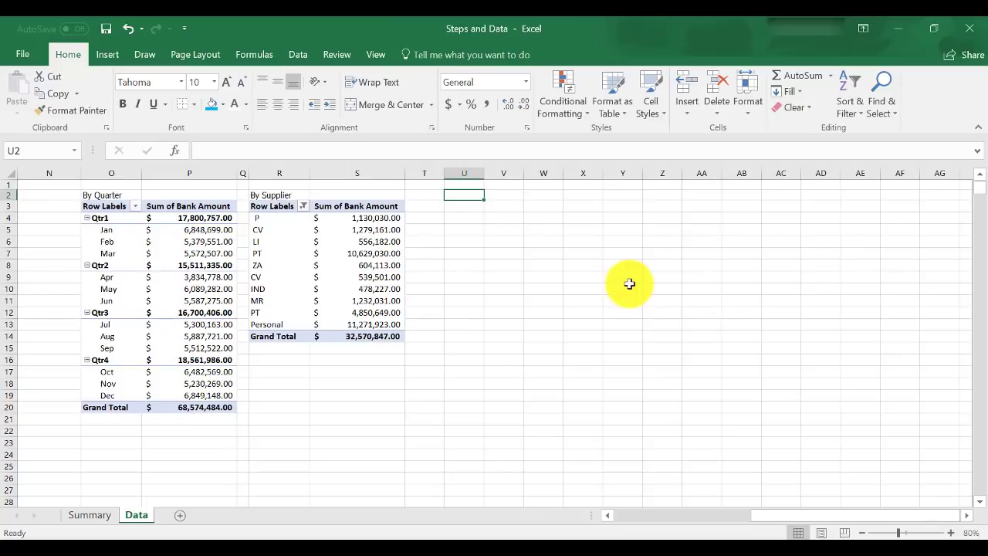
pyautogui.write('By Product')
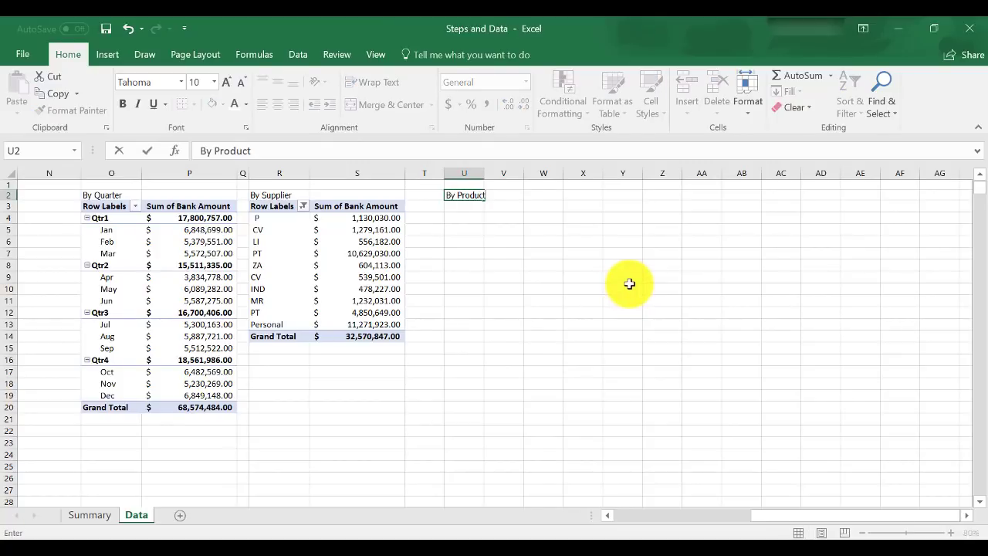
pyautogui.press('Return')
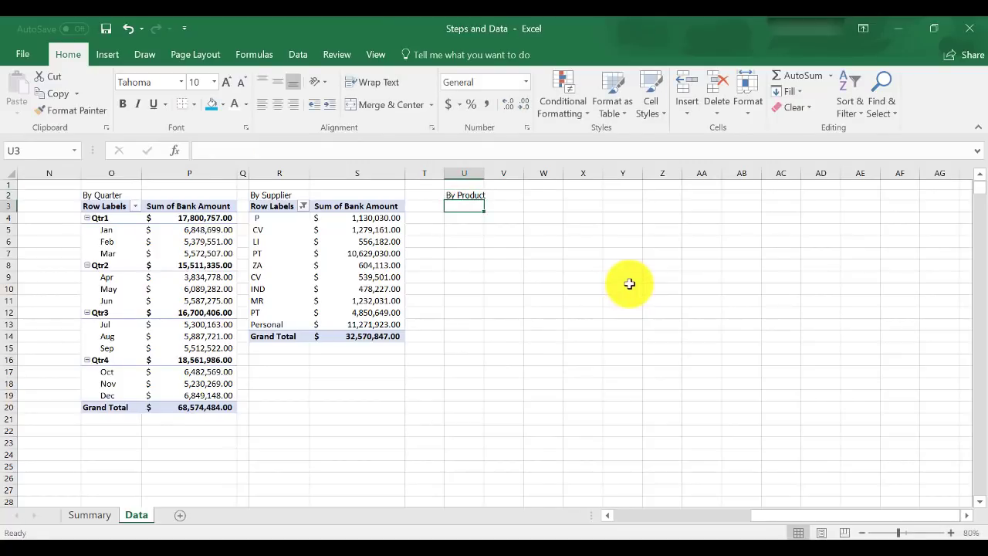
# Copy the supplier pivot to U3 and autofit columns U:V.
pyautogui.press('Left')
pyautogui.press('Left')
pyautogui.press('Left')
pyautogui.hotkey('ctrl', 'shift', 'Down')
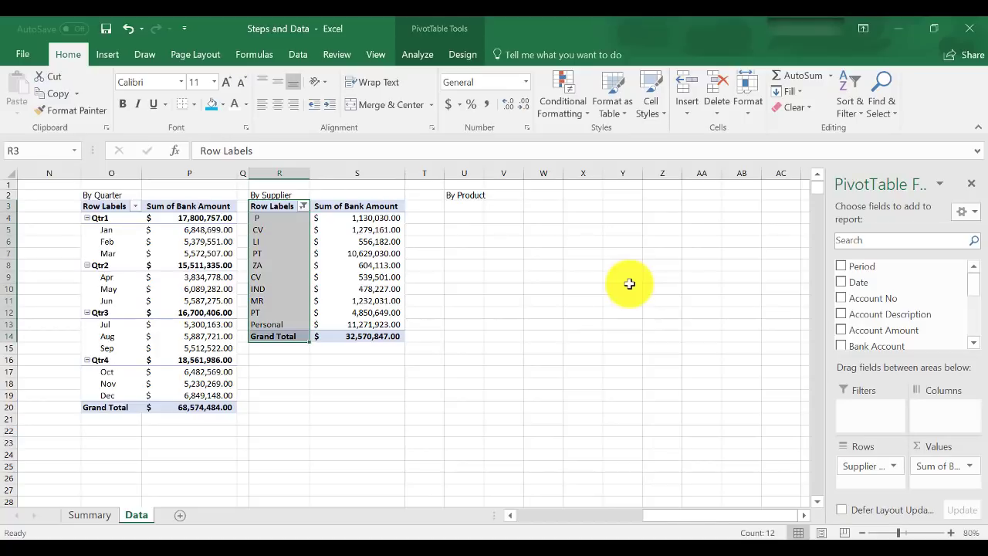
pyautogui.hotkey('shift', 'Right')
pyautogui.hotkey('ctrl', 'c')
pyautogui.press('Right')
pyautogui.press('Right')
pyautogui.press('Right')
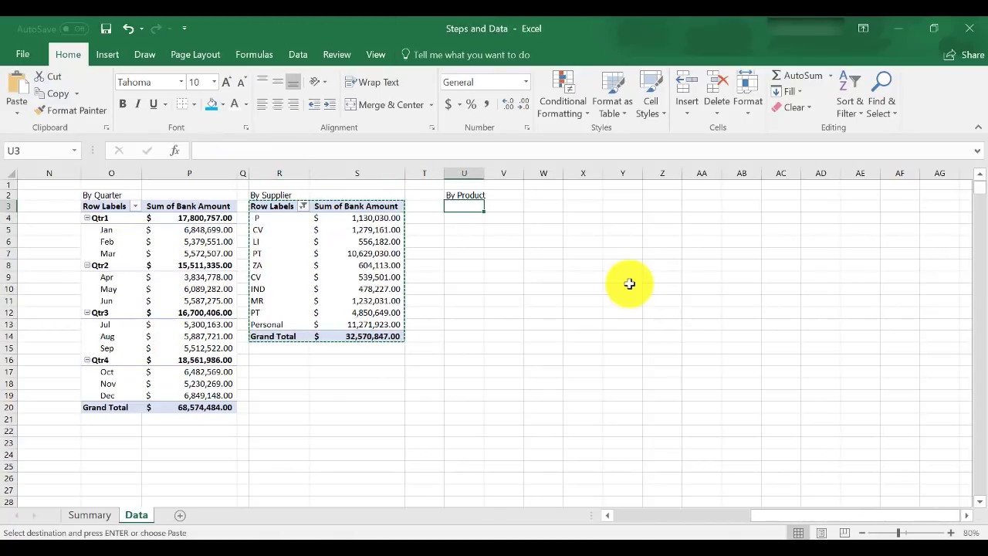
pyautogui.hotkey('ctrl', 'v')
pyautogui.hotkey('ctrl', 'space')
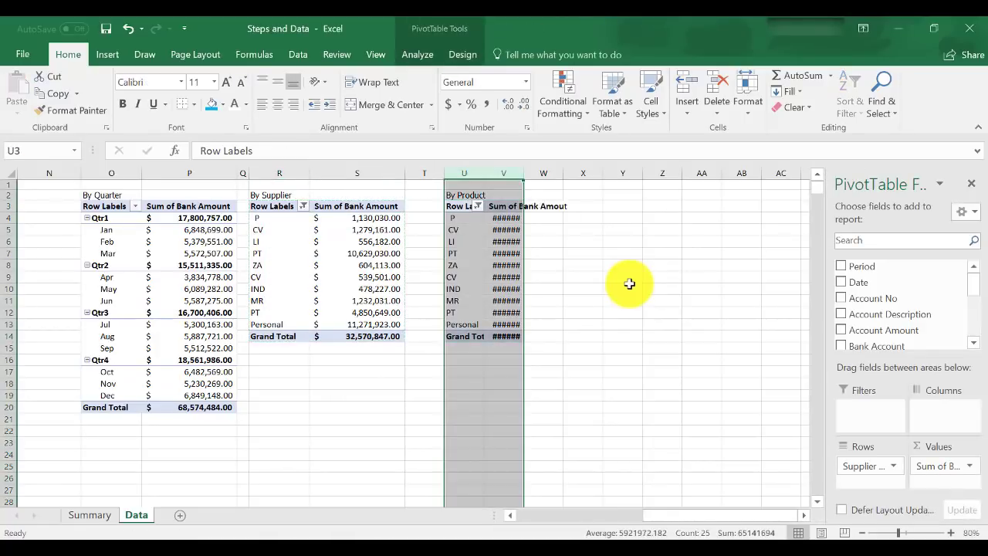
pyautogui.hotkey('alt', 'o')
pyautogui.press('c')
pyautogui.press('a')
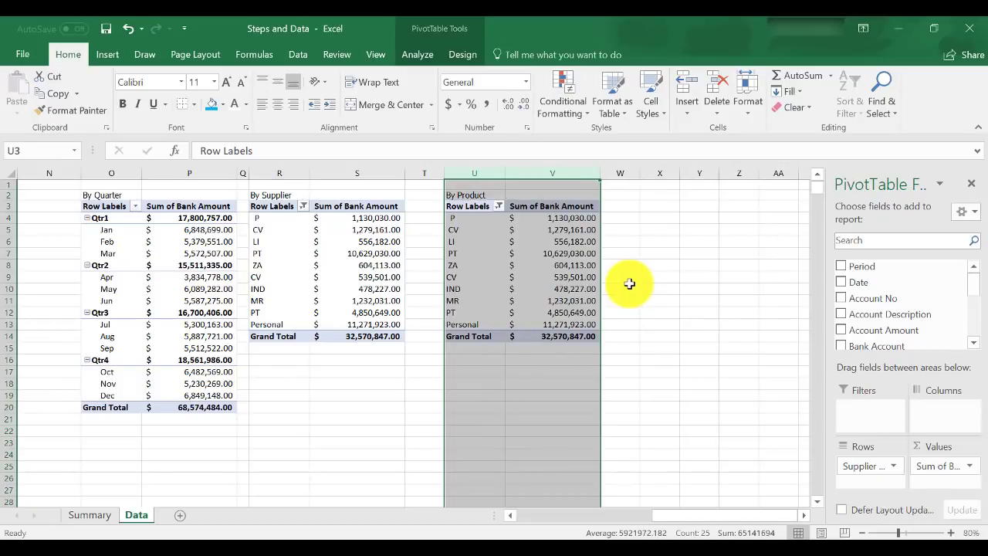
# Replace Supplier Name with Product in the copied pivot's rows.
pyautogui.scroll(-3, 974, 317)
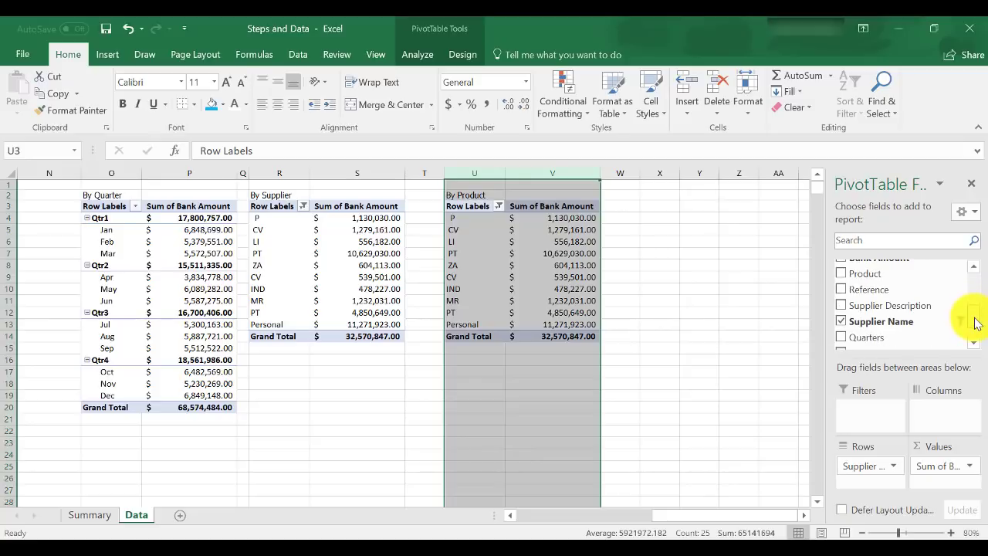
pyautogui.click(840, 321)
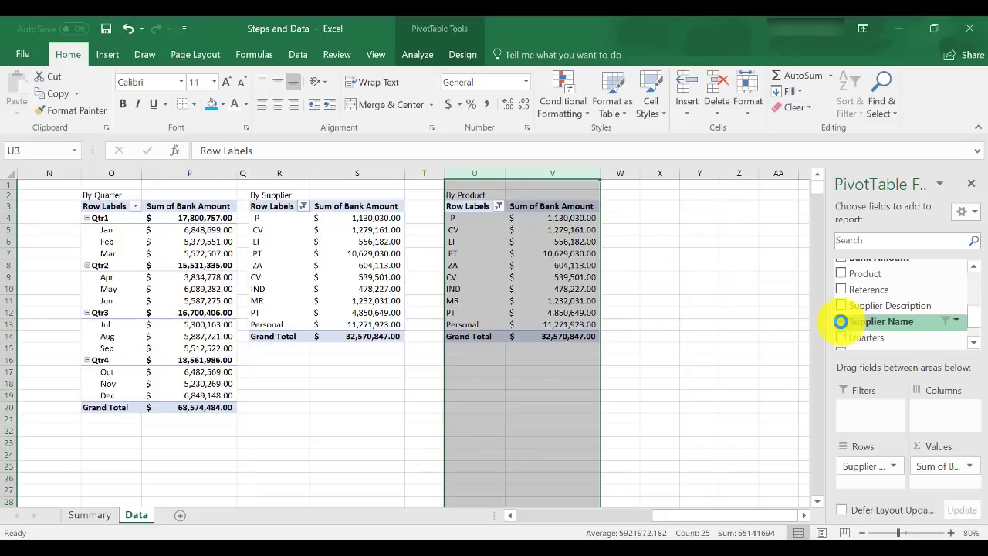
pyautogui.click(846, 275)
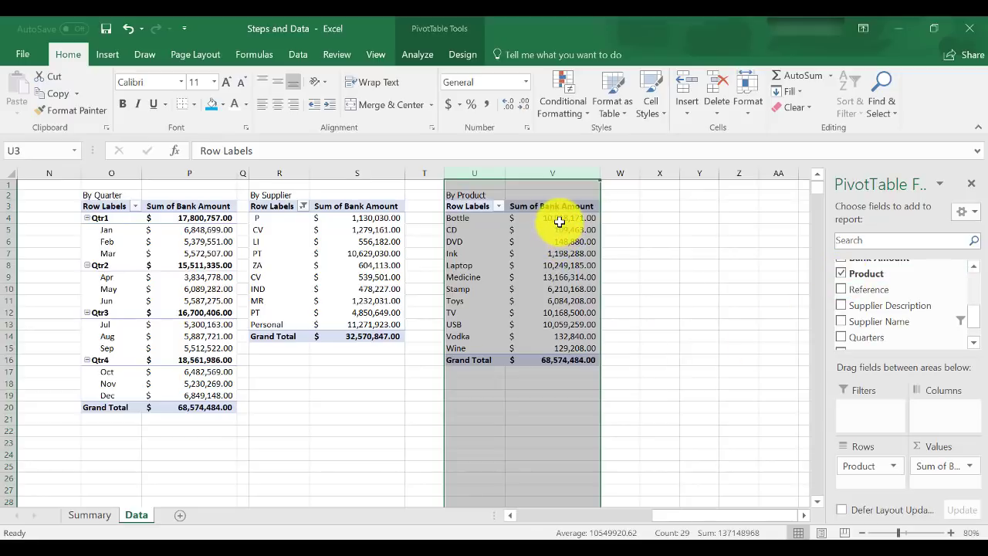
pyautogui.click(560, 219)
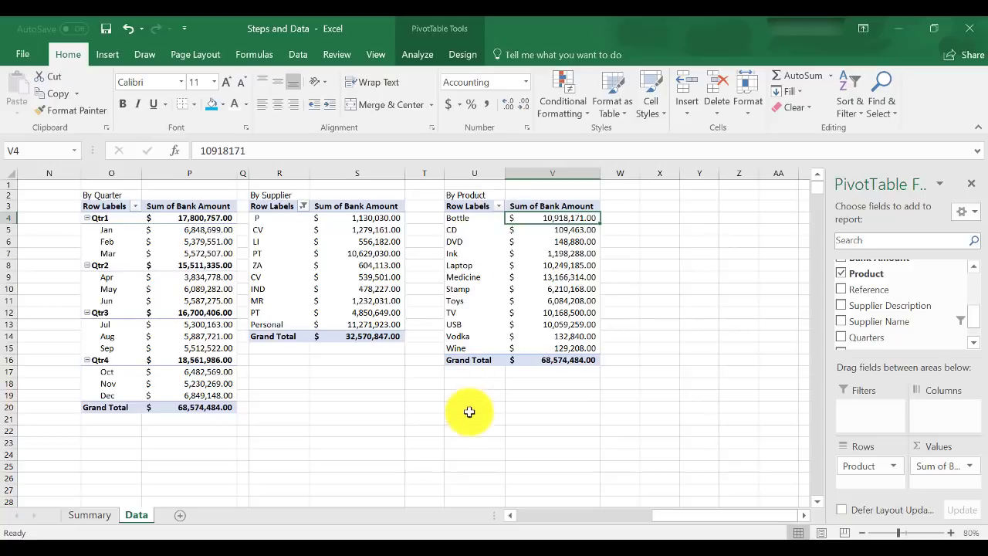
# Apply a Top 3 value filter to the By Product pivot, leaving Bottle, Laptop and Medicine.
pyautogui.click(499, 206)
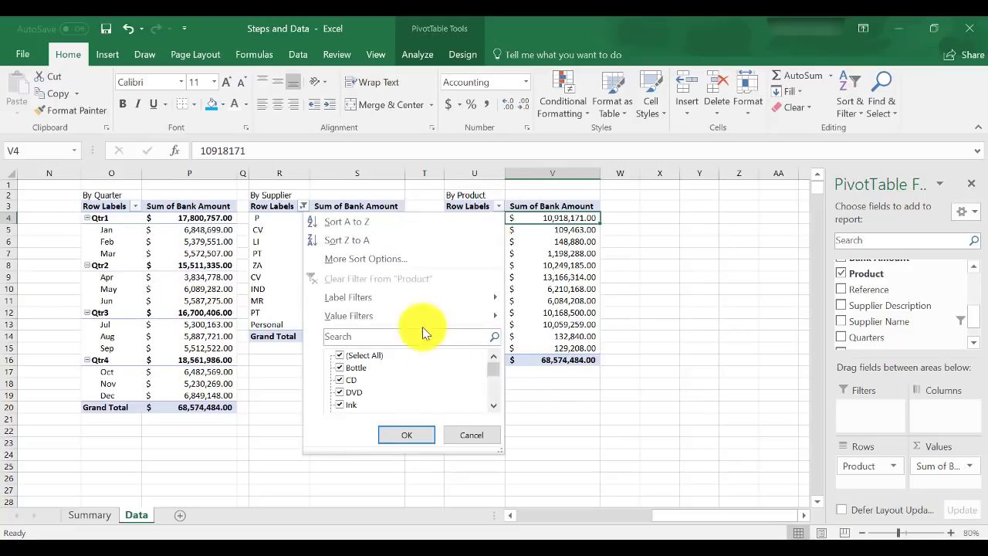
pyautogui.moveTo(429, 318)
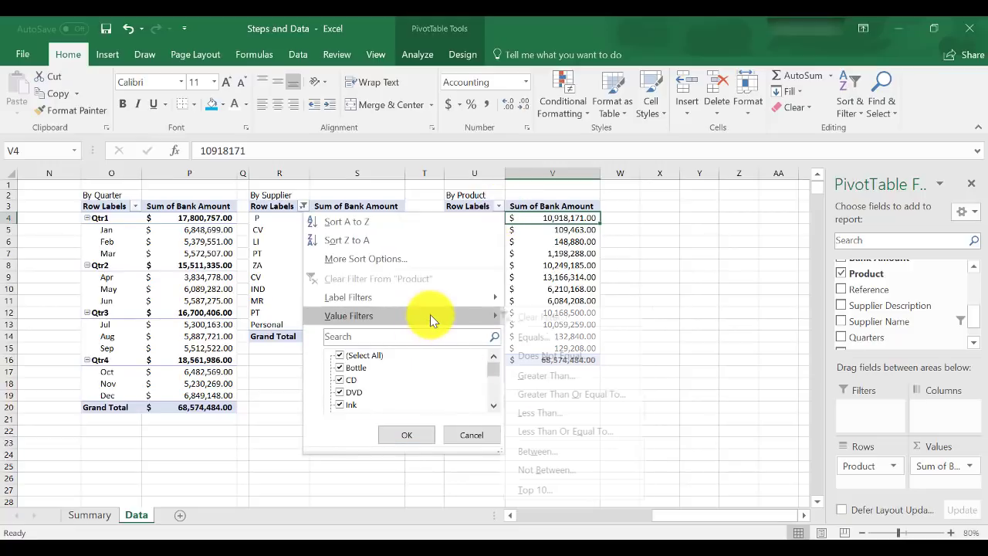
pyautogui.click(576, 488)
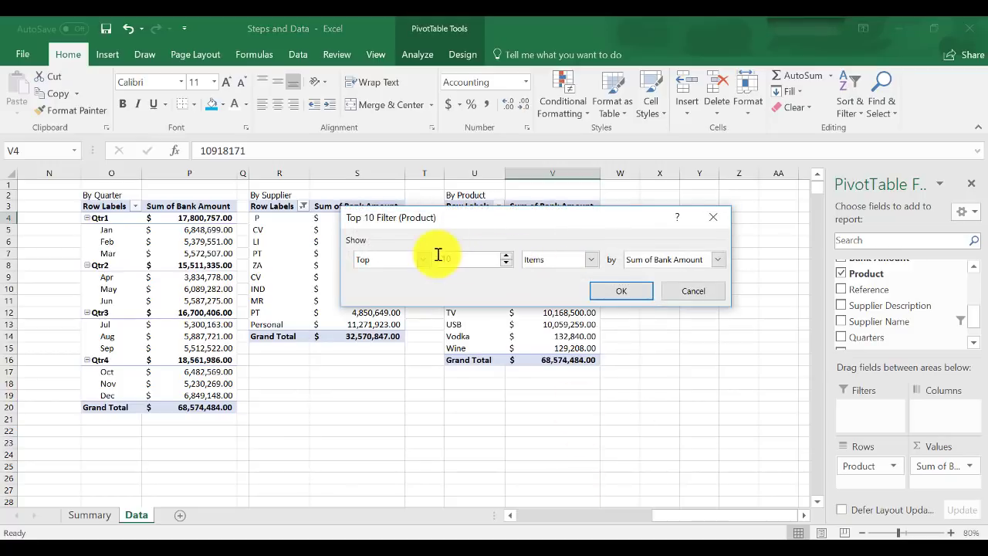
pyautogui.write('3')
pyautogui.click(614, 293)
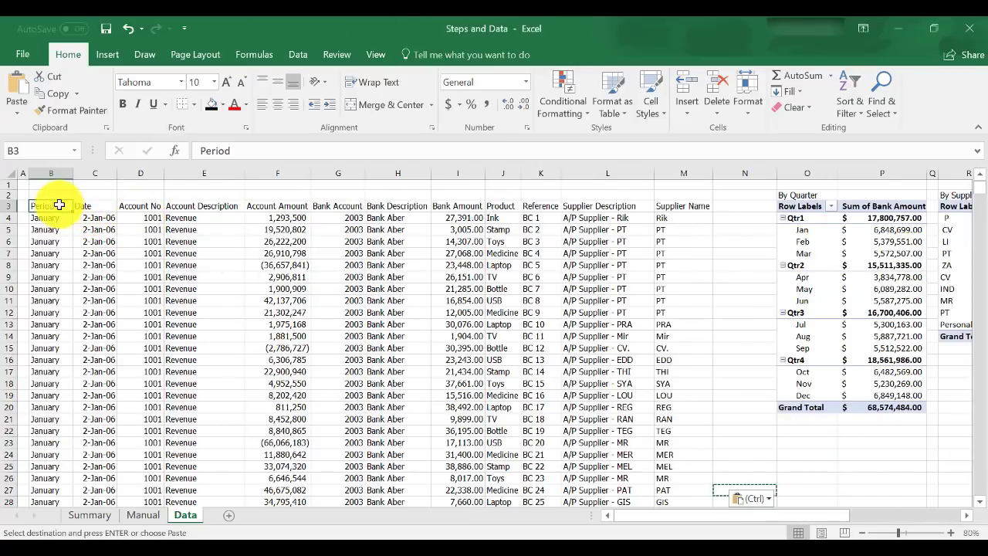
# Select the data range B3:M3451 and start a PivotChart report in the PivotTable wizard.
pyautogui.hotkey('ctrl', 'shift', 'Right')
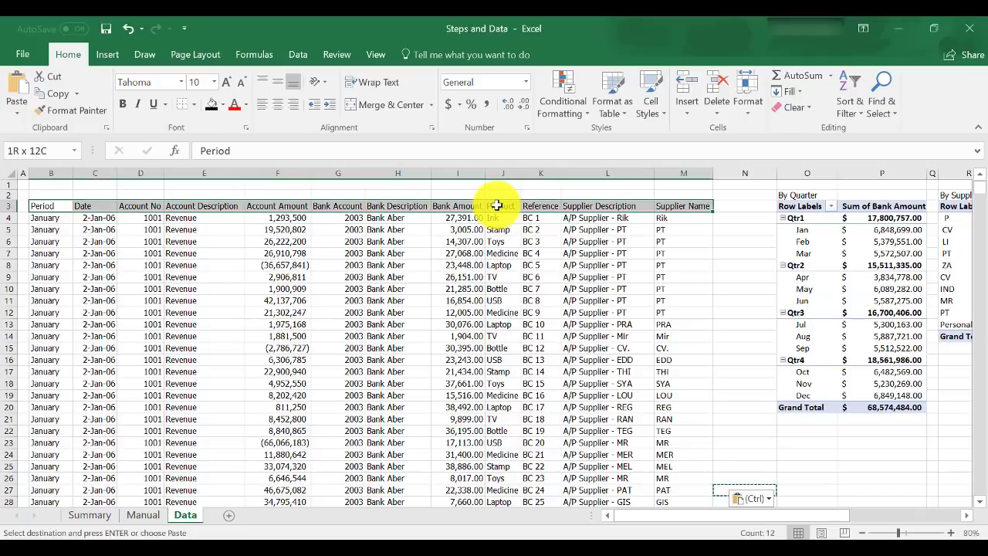
pyautogui.hotkey('ctrl', 'shift', 'Down')
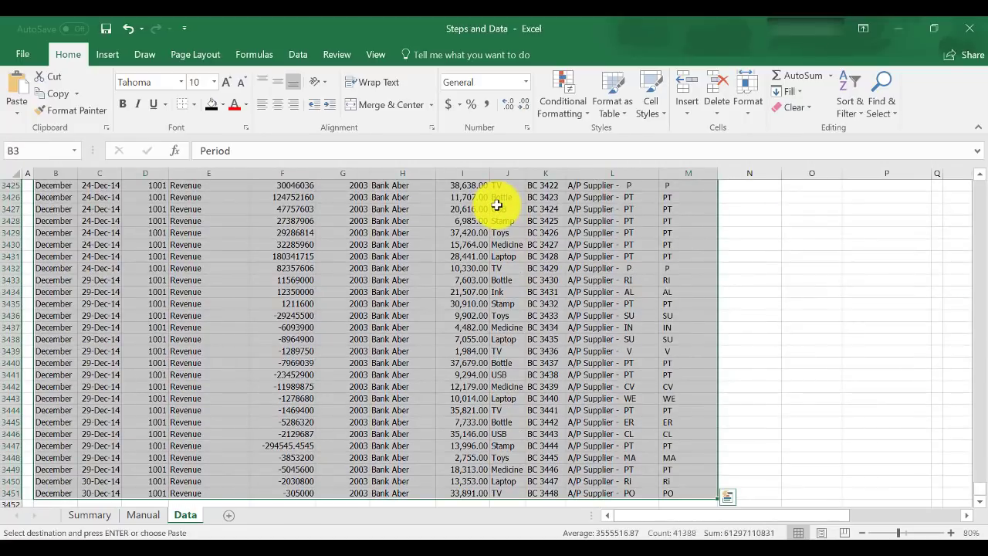
pyautogui.hotkey('alt', 'd')
pyautogui.press('p')
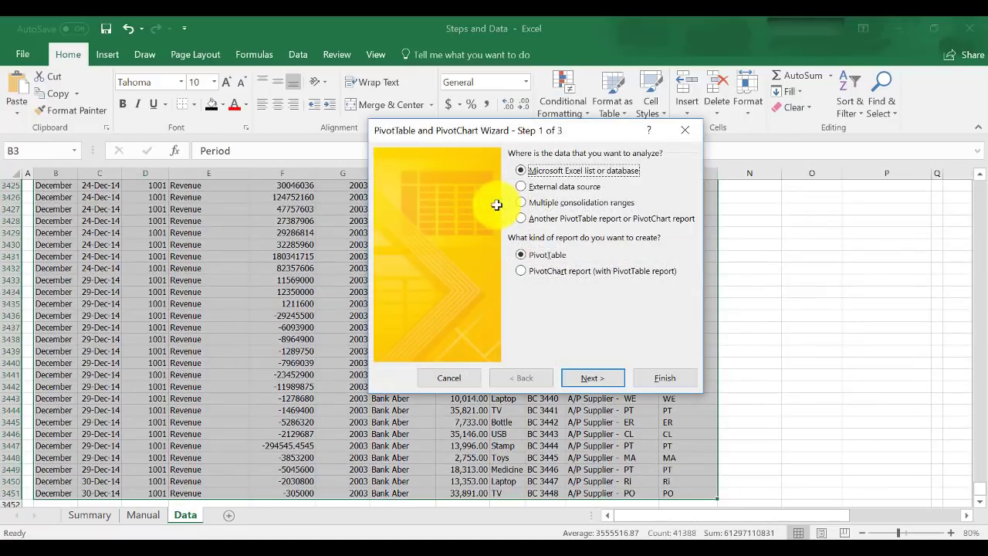
pyautogui.click(558, 271)
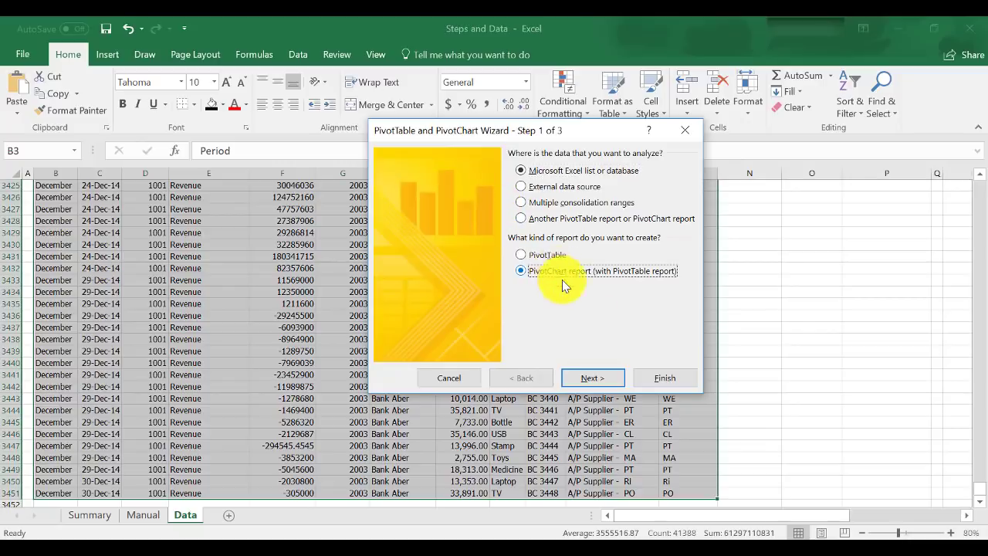
pyautogui.click(614, 379)
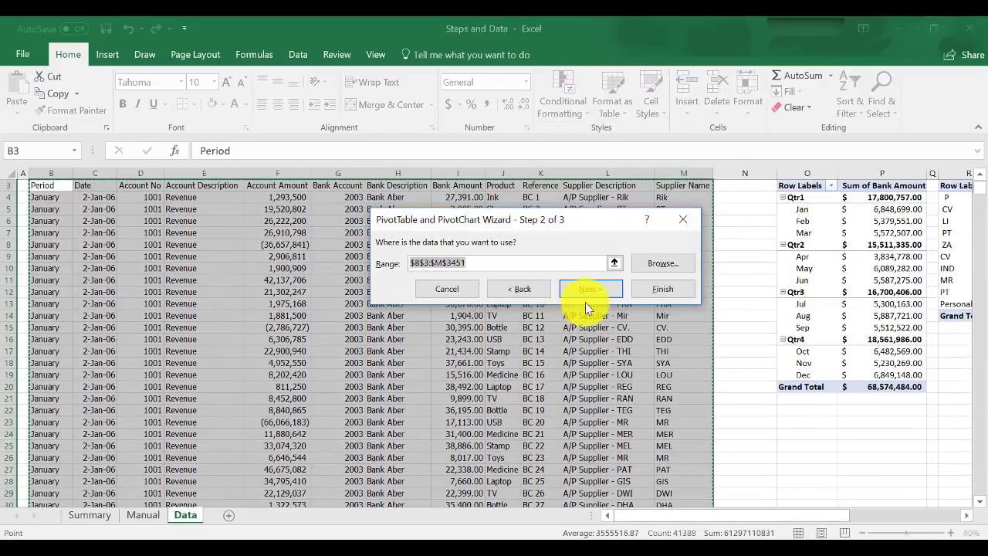
pyautogui.click(589, 292)
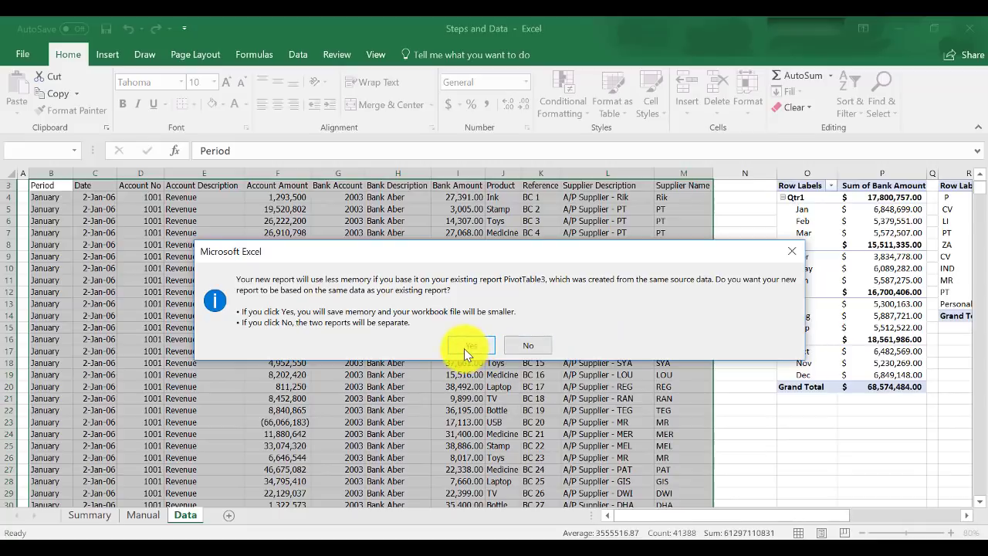
# Base the PivotChart on PivotTable1 and place its report at Data!$O$23.
pyautogui.click(466, 346)
pyautogui.click(474, 245)
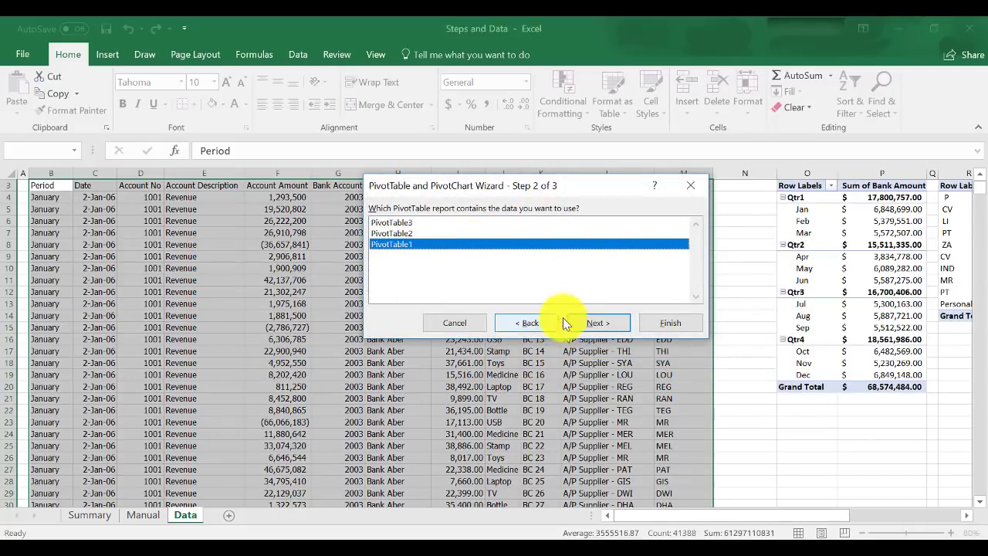
pyautogui.click(588, 324)
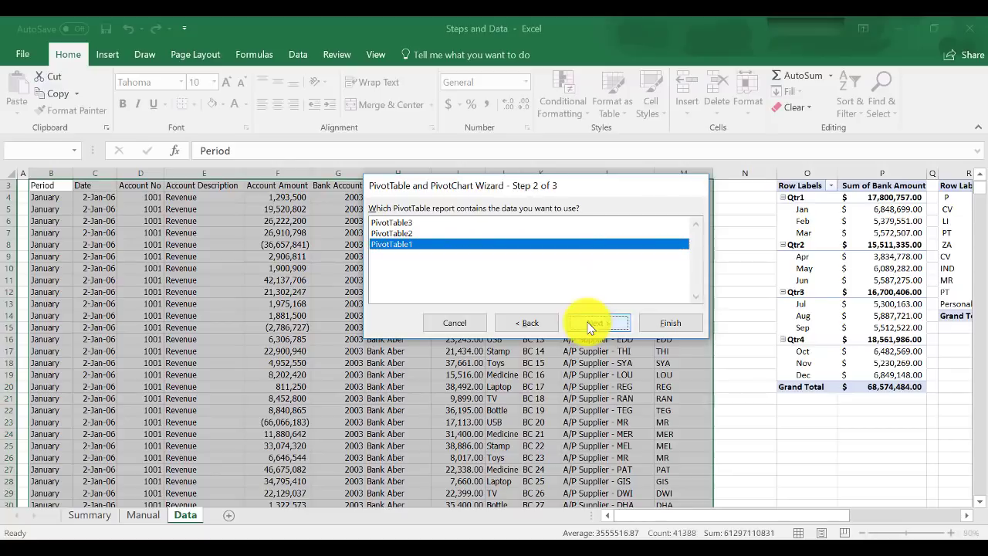
pyautogui.click(518, 253)
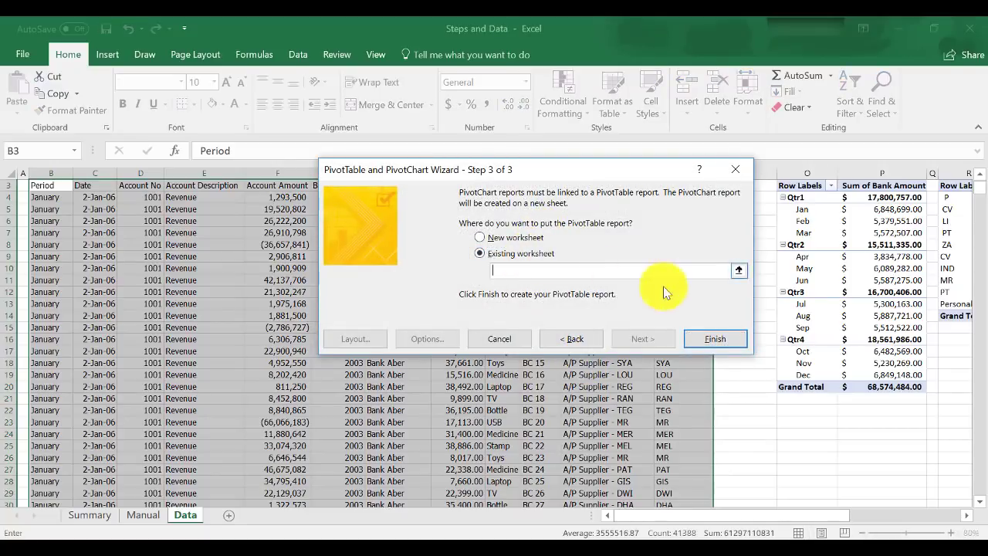
pyautogui.click(739, 271)
pyautogui.click(815, 427)
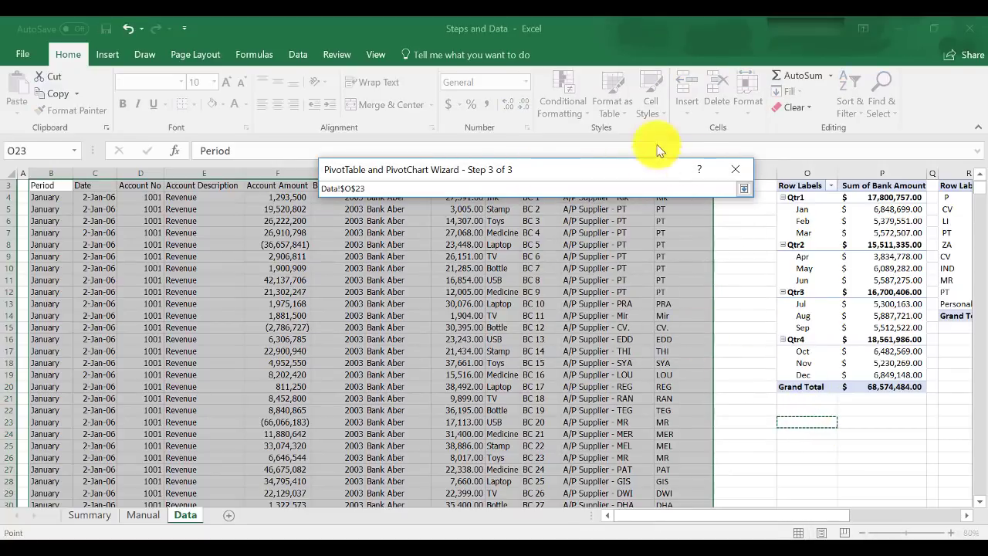
pyautogui.click(743, 188)
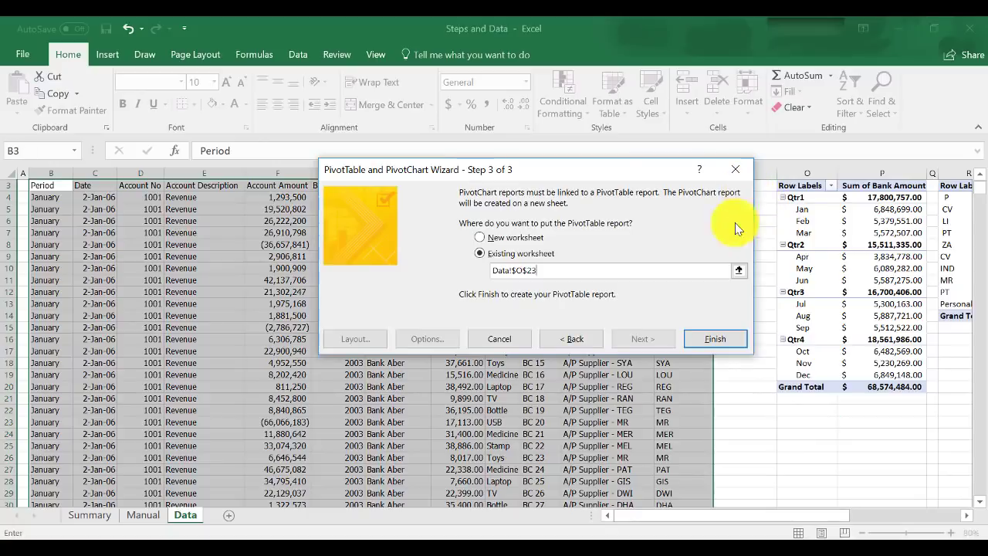
pyautogui.click(718, 337)
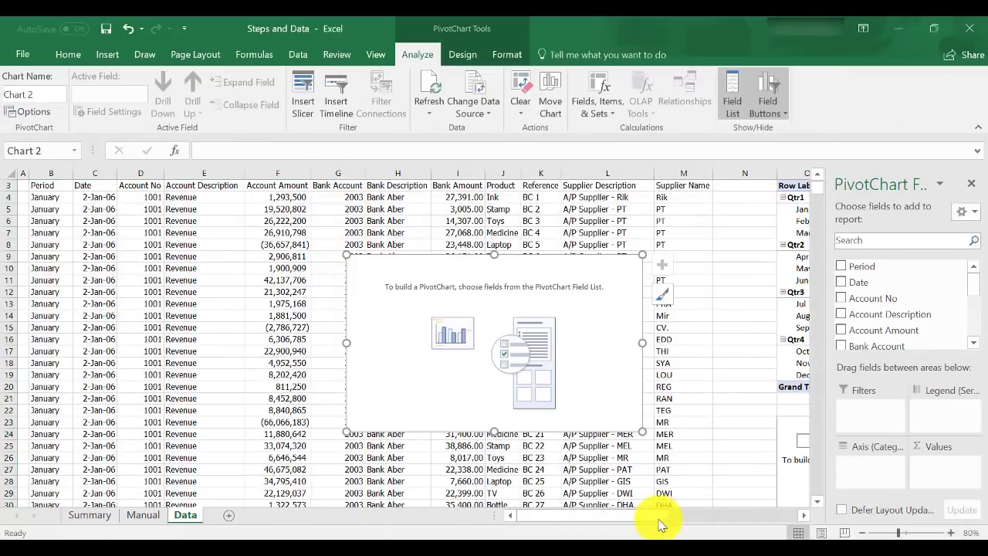
# Move the empty PivotChart beside the new pivot table at O23.
pyautogui.moveTo(657, 515); pyautogui.dragTo(739, 516)
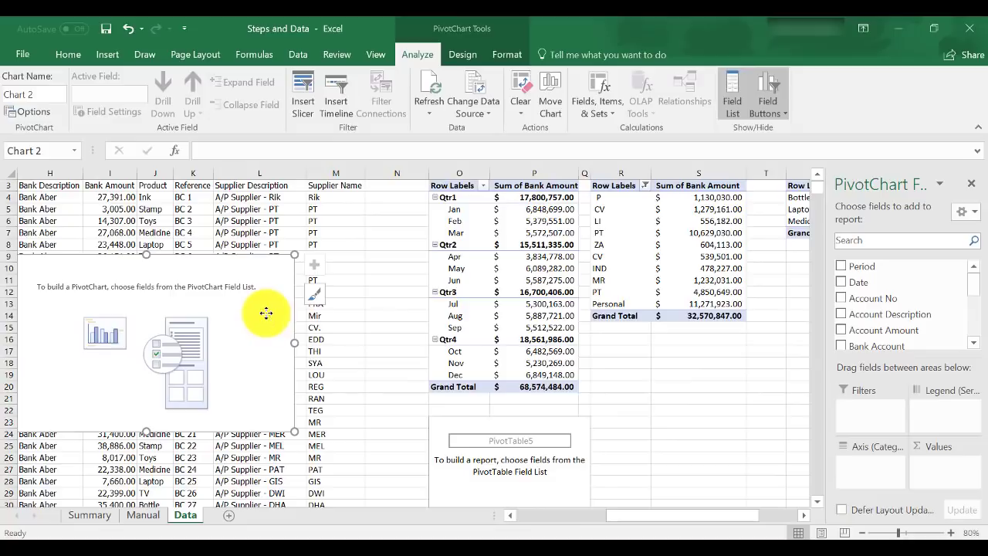
pyautogui.moveTo(264, 311); pyautogui.dragTo(609, 475)
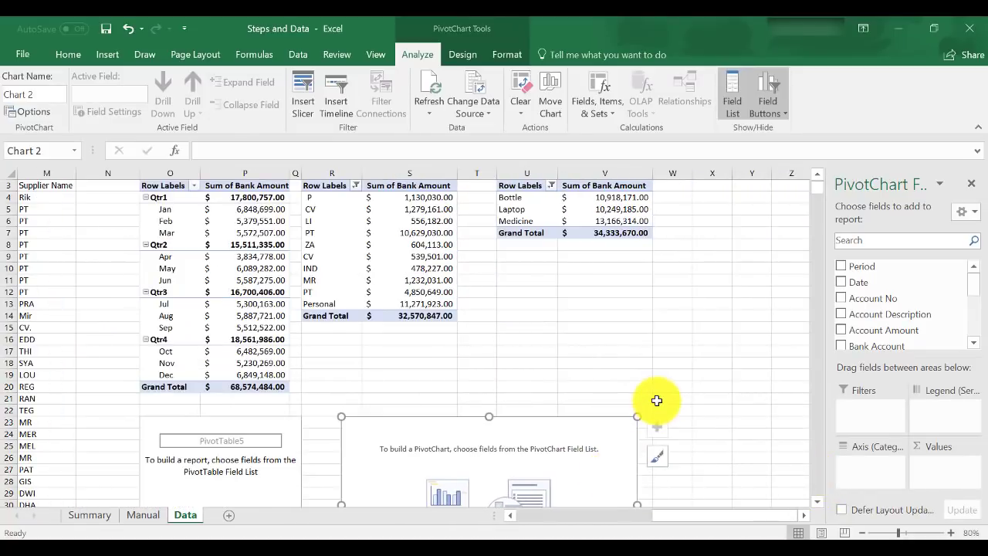
pyautogui.scroll(-4, 656, 399)
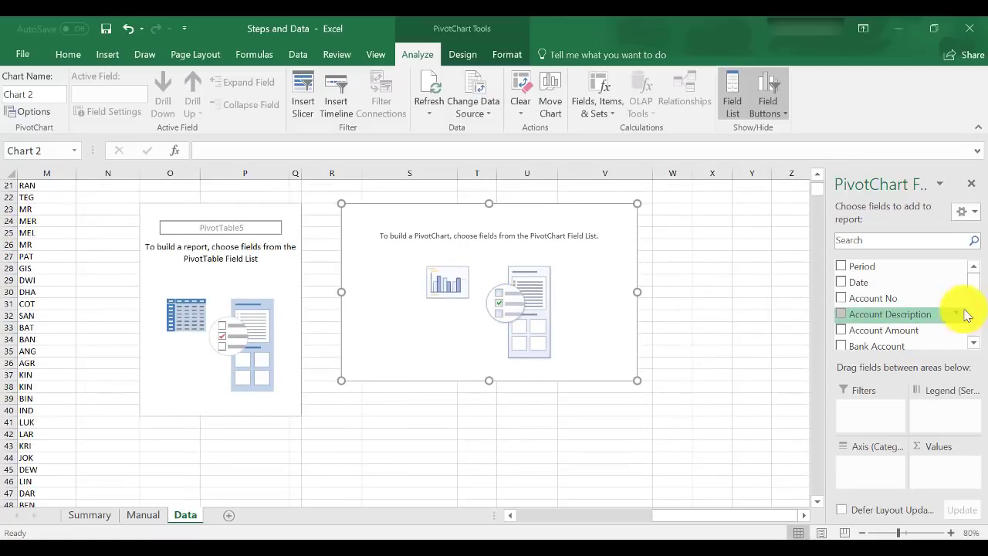
pyautogui.moveTo(971, 282); pyautogui.dragTo(981, 332)
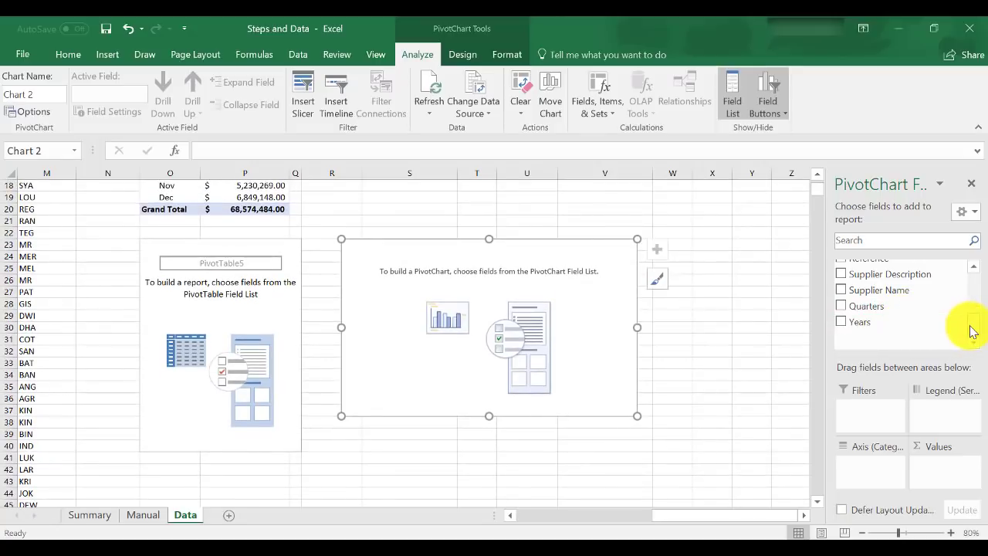
pyautogui.scroll(3, 972, 332)
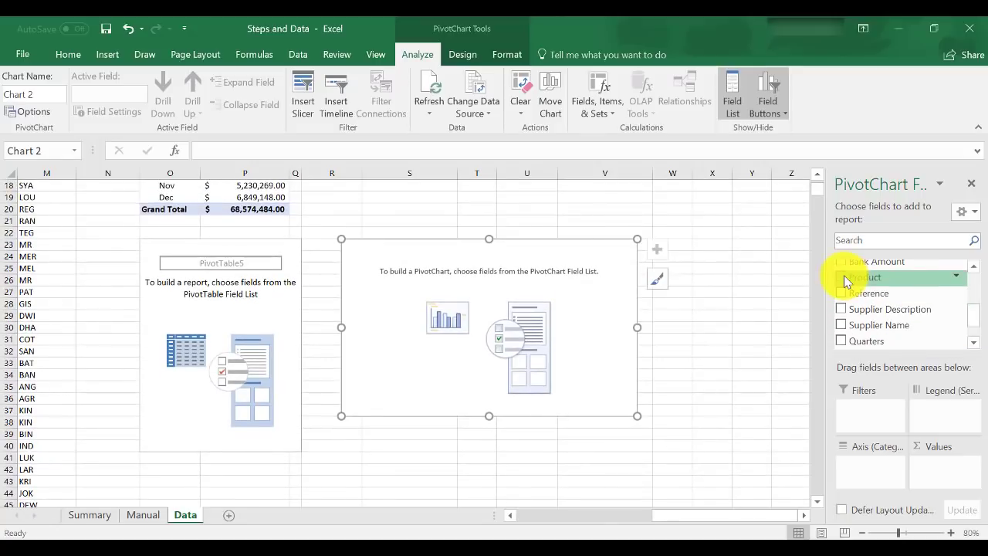
# Add the Product and Bank Amount fields so the chart plots Sum of Bank Amount per product.
pyautogui.click(842, 278)
pyautogui.click(841, 262)
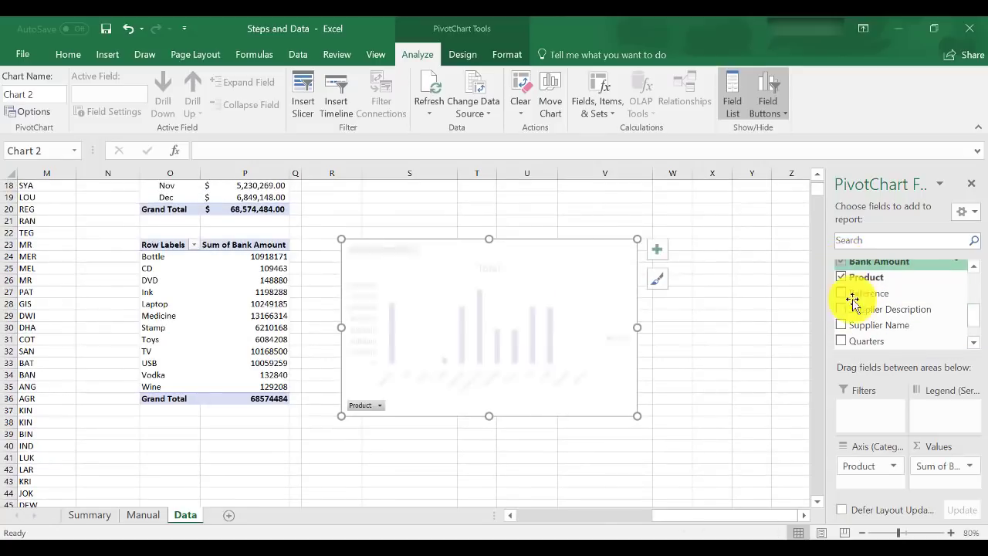
pyautogui.click(477, 315)
pyautogui.click(672, 362)
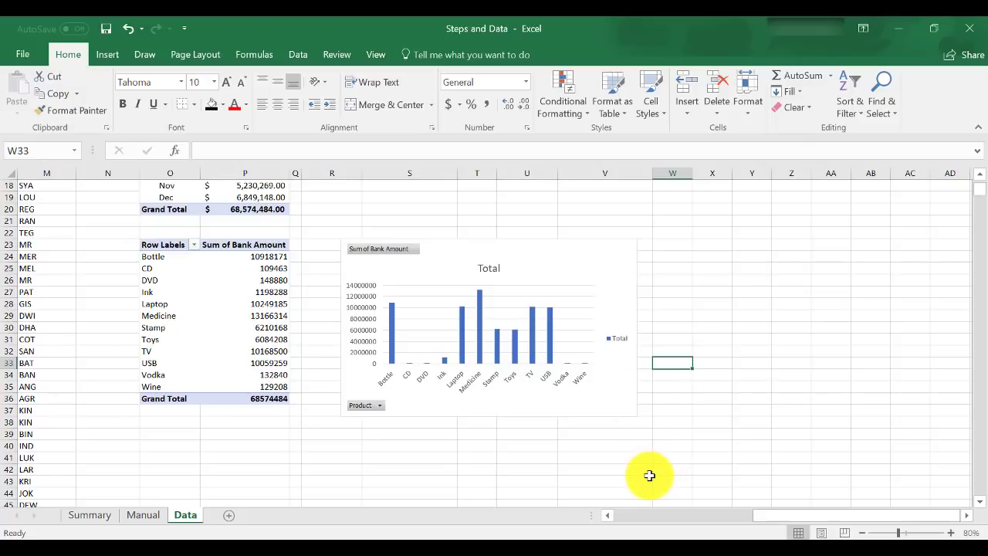
pyautogui.click(634, 513)
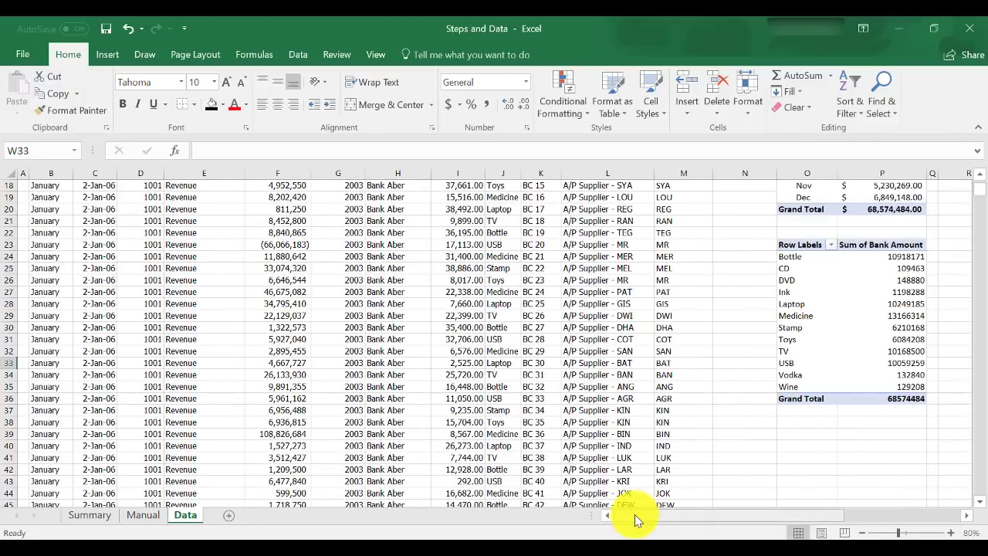
pyautogui.scroll(6, 301, 463)
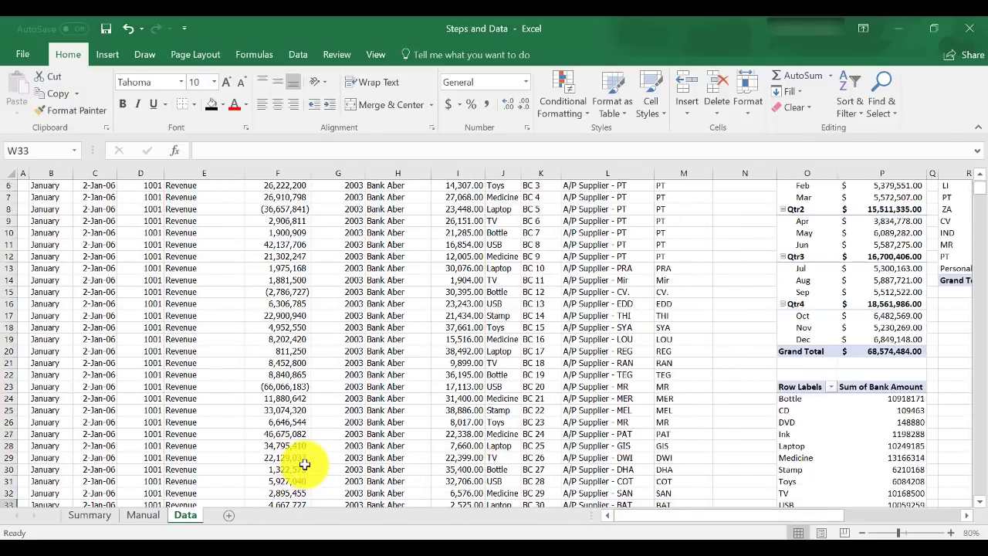
pyautogui.click(143, 514)
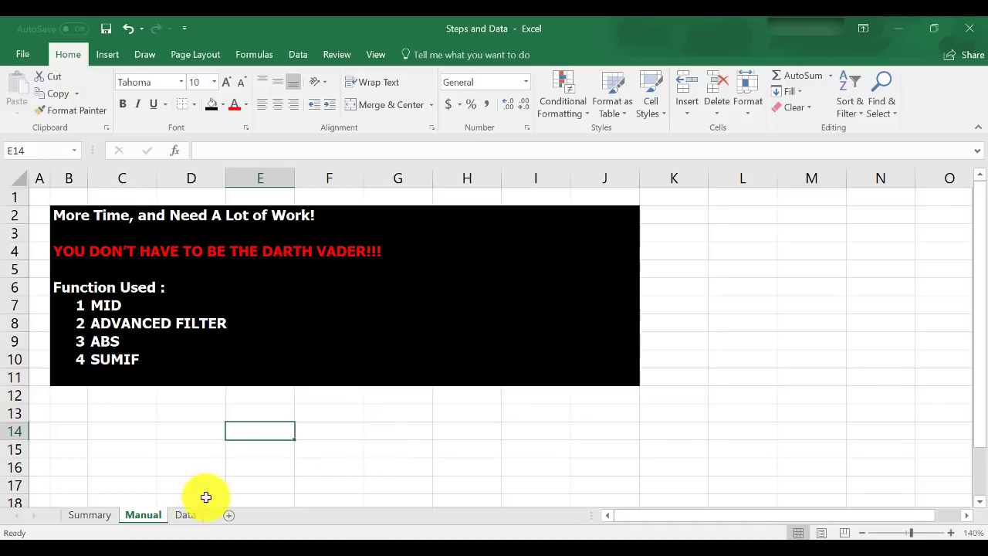
pyautogui.click(186, 515)
pyautogui.moveTo(660, 217); pyautogui.dragTo(664, 287)
pyautogui.click(144, 515)
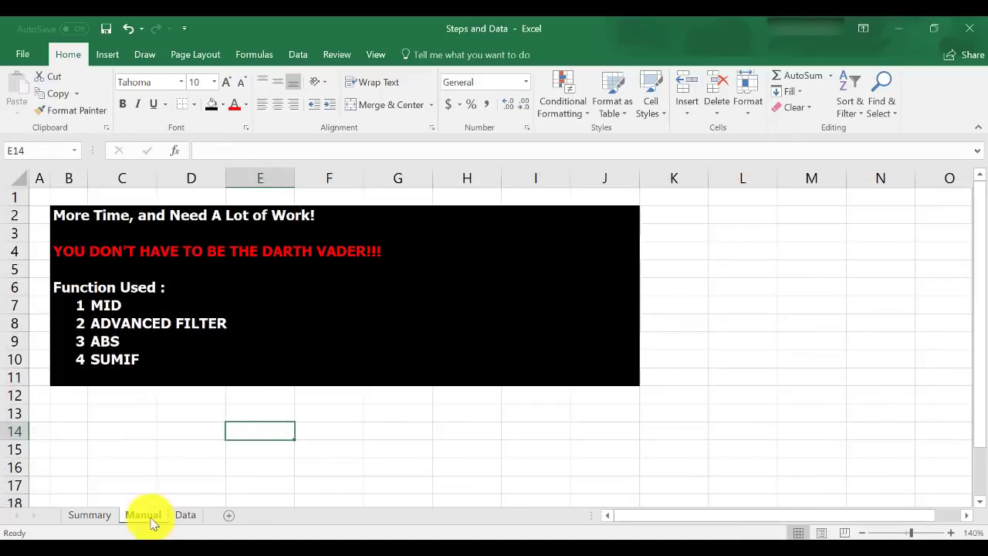
# Copy the Supplier Name cells M4:M3451 on the Data sheet.
pyautogui.click(186, 515)
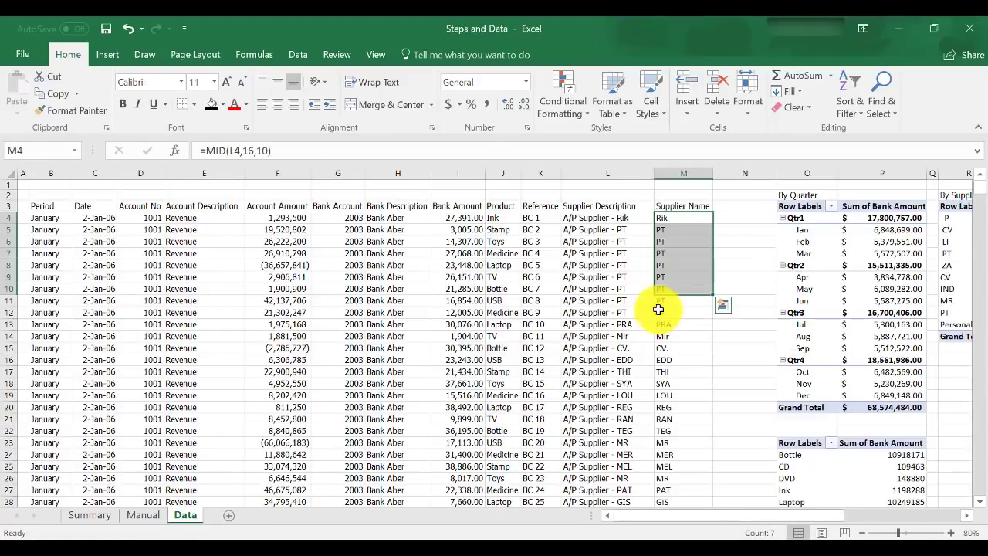
pyautogui.click(660, 306)
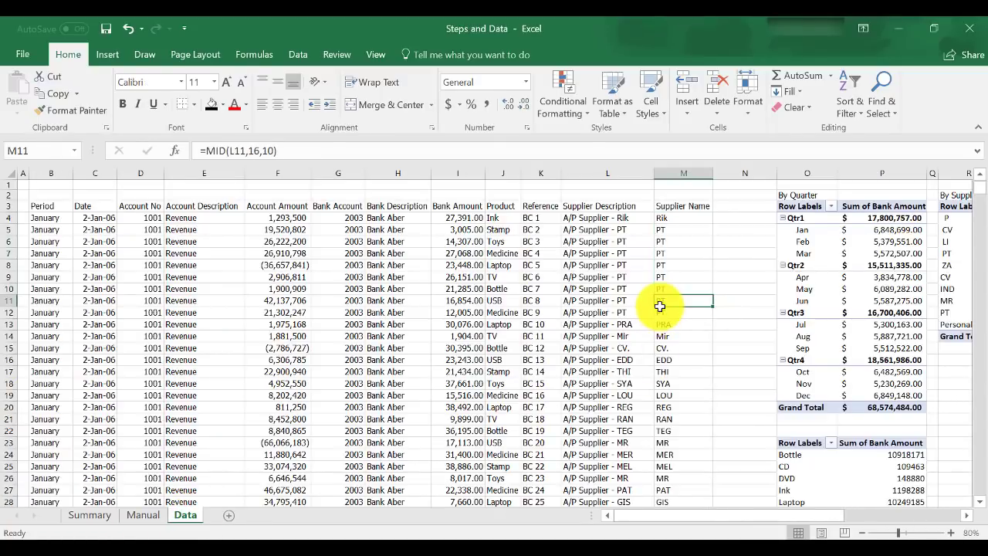
pyautogui.hotkey('ctrl', 'Up')
pyautogui.press('Down')
pyautogui.hotkey('ctrl', 'shift', 'Down')
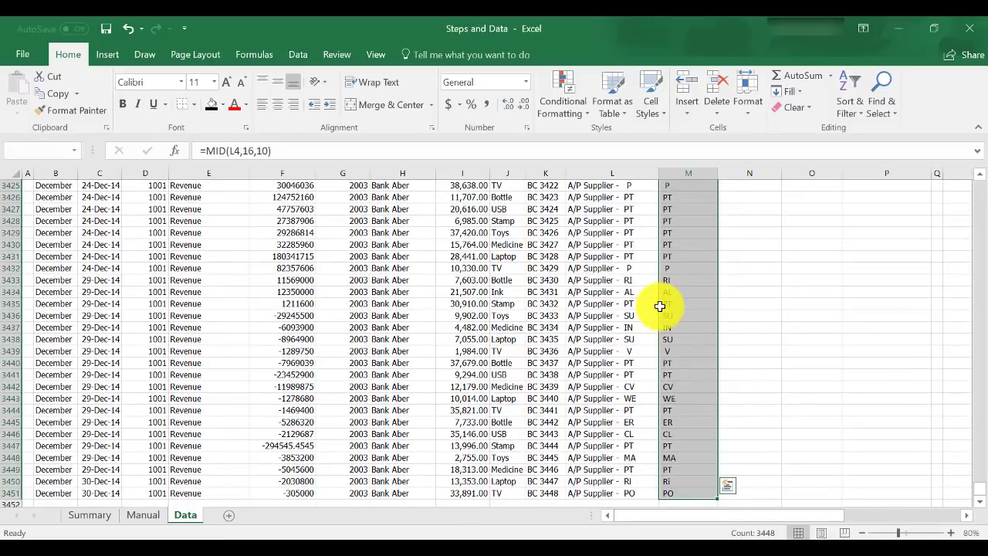
pyautogui.hotkey('ctrl', 'c')
# Fill the supplier-name formula down to the bottom of column M.
pyautogui.press('Left')
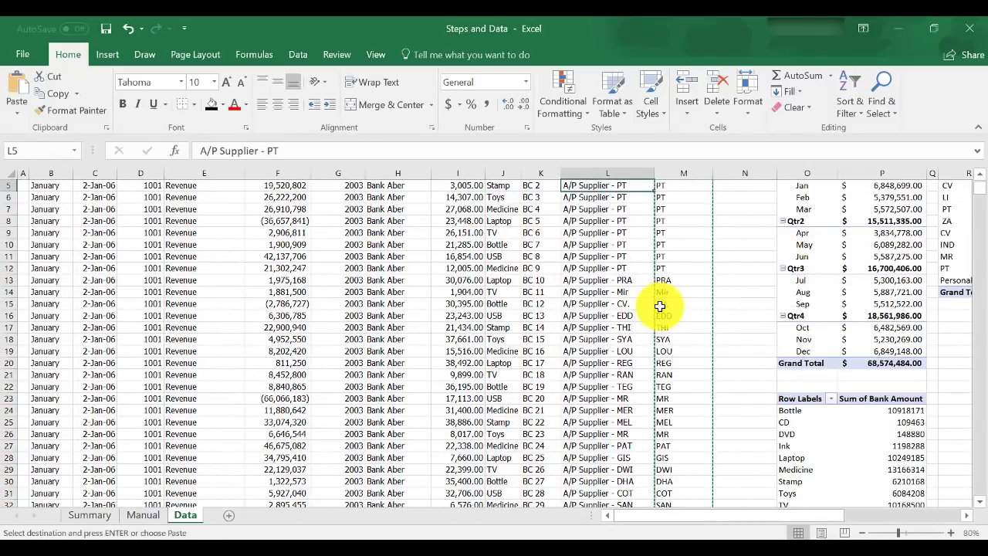
pyautogui.hotkey('ctrl', 'Down')
pyautogui.press('Down')
pyautogui.press('Down')
pyautogui.press('Down')
pyautogui.press('Down')
pyautogui.press('Down')
pyautogui.press('Down')
pyautogui.press('Down')
pyautogui.press('Down')
pyautogui.press('Down')
pyautogui.press('Down')
pyautogui.press('Down')
pyautogui.press('Down')
pyautogui.press('Down')
pyautogui.press('Down')
pyautogui.press('Down')
pyautogui.press('Down')
pyautogui.press('Down')
pyautogui.press('Down')
pyautogui.press('Down')
pyautogui.press('Down')
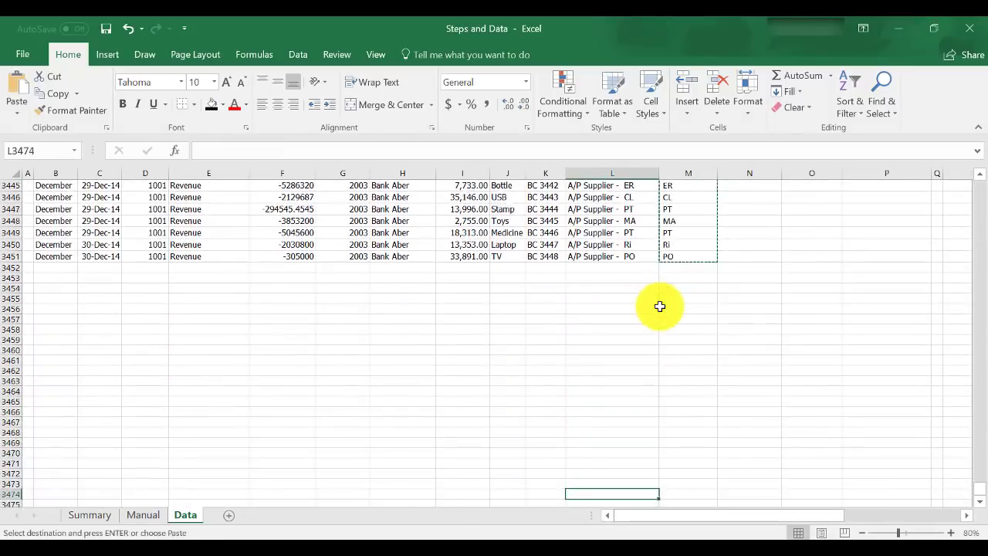
pyautogui.press('Left')
pyautogui.press('Right')
pyautogui.press('Up')
pyautogui.press('Up')
pyautogui.press('Up')
pyautogui.press('Right')
pyautogui.press('Up')
pyautogui.hotkey('ctrl', 'Up')
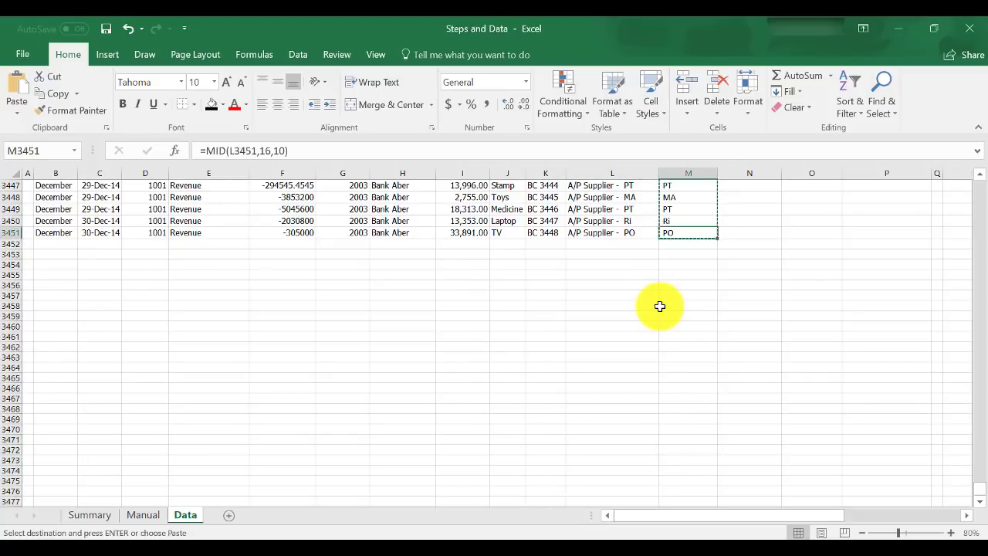
pyautogui.press('Down')
pyautogui.press('Down')
pyautogui.press('Down')
pyautogui.press('Down')
pyautogui.hotkey('ctrl', 'shift', 'Down')
pyautogui.hotkey('ctrl', 'v')
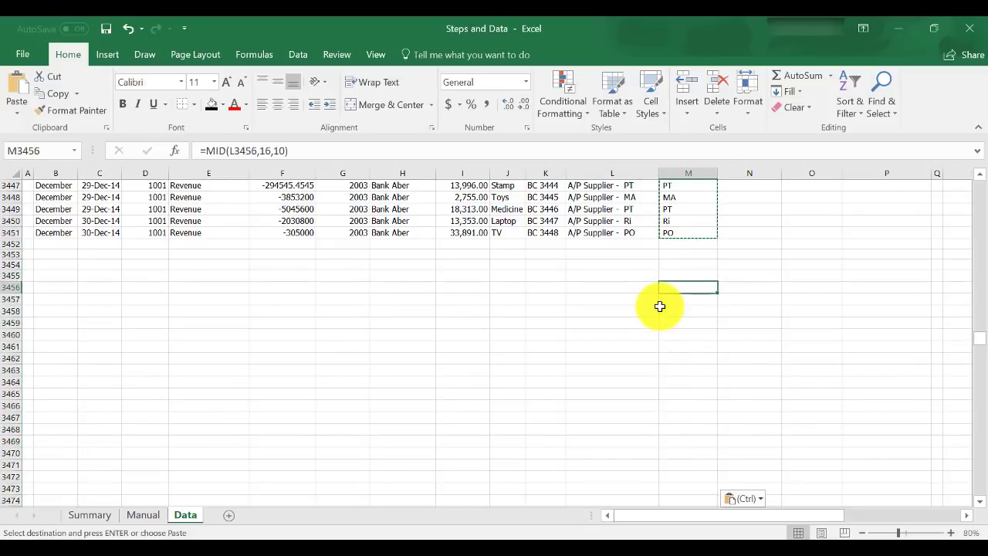
# Paste the supplier names over M4:M3451 as plain values with Paste Special.
pyautogui.press('Up')
pyautogui.press('Up')
pyautogui.press('Up')
pyautogui.press('Up')
pyautogui.hotkey('ctrl', 'Up')
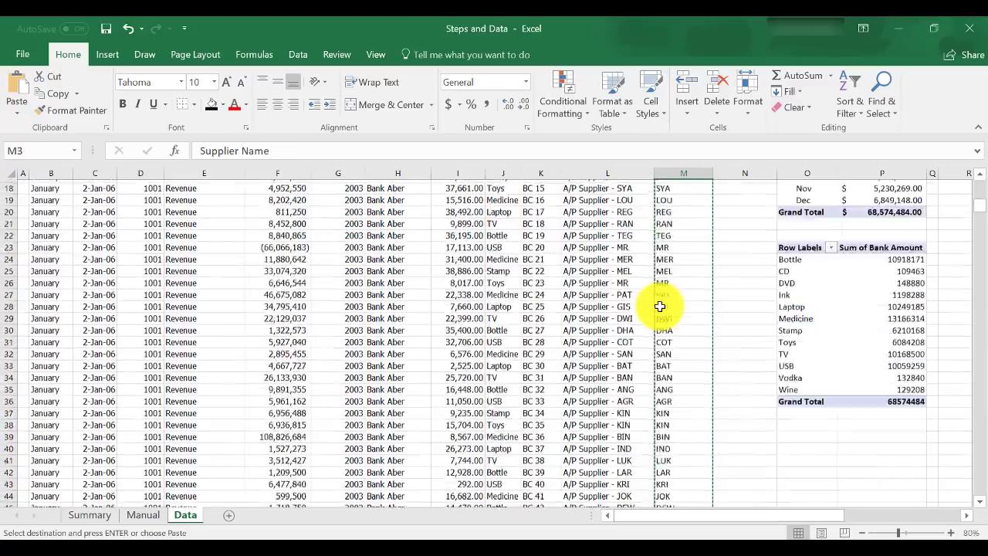
pyautogui.press('Down')
pyautogui.hotkey('ctrl', 'shift', 'Down')
pyautogui.hotkey('ctrl', 'v')
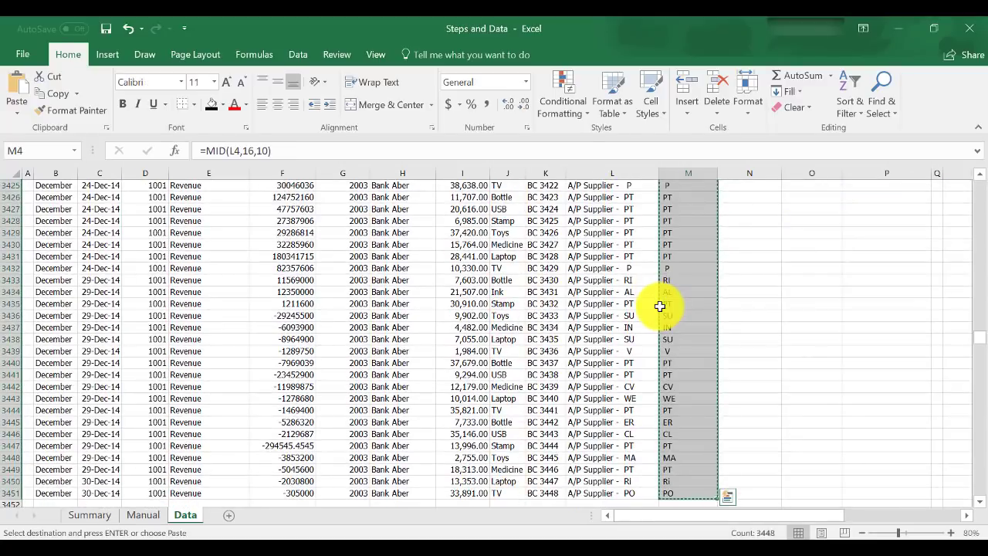
pyautogui.rightClick(686, 317)
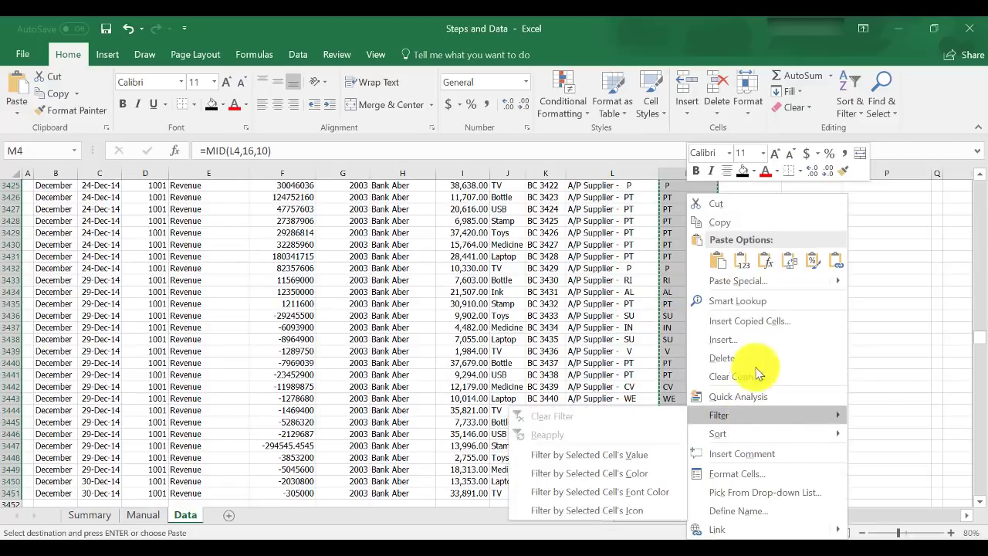
pyautogui.click(777, 281)
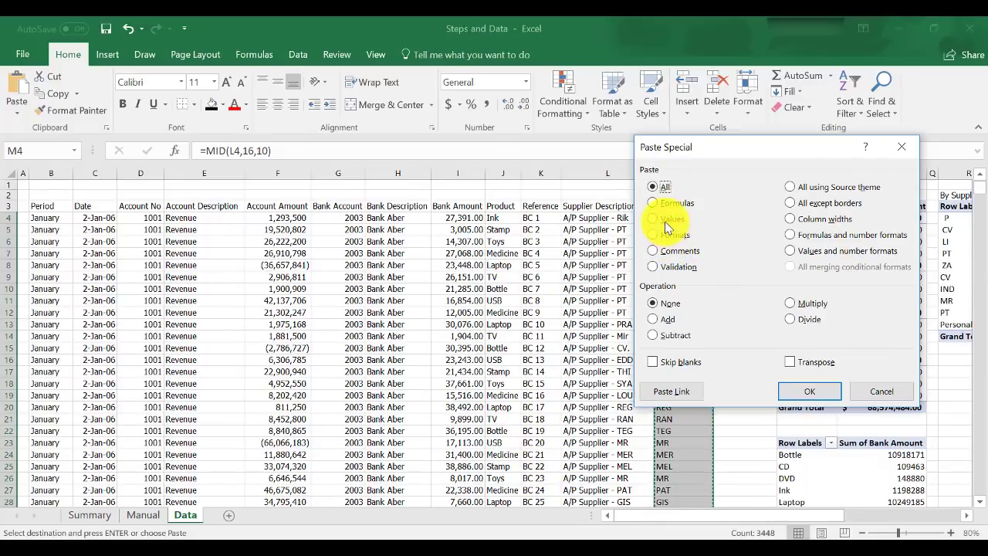
pyautogui.press('Return')
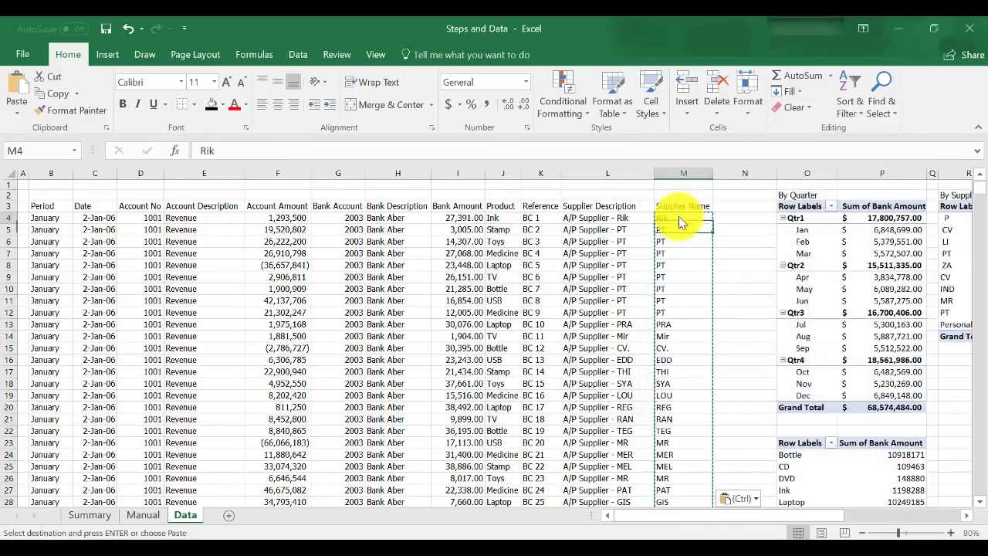
# Paste a copy of the supplier names below the data starting at M3456.
pyautogui.hotkey('ctrl', 'Down')
pyautogui.hotkey('ctrl', 'Up')
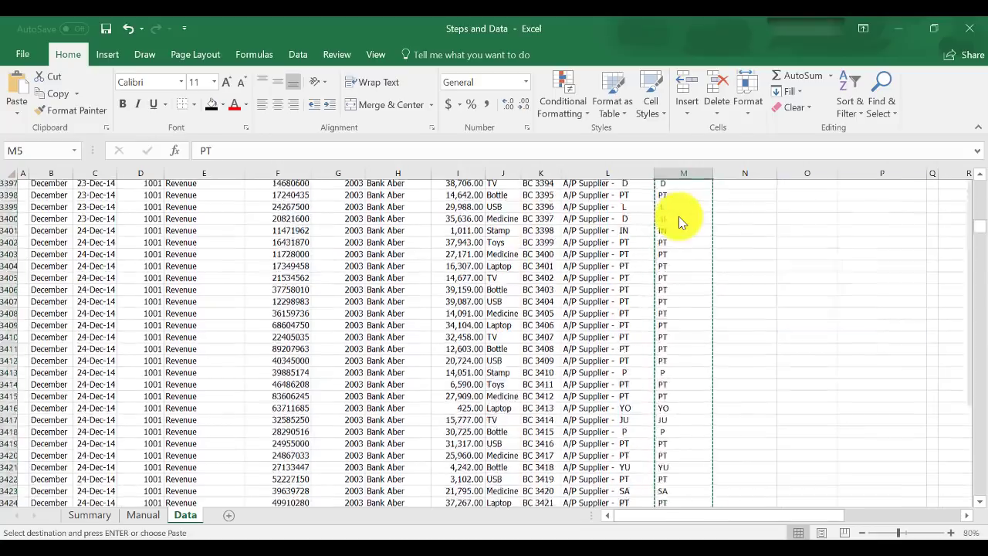
pyautogui.press('Left')
pyautogui.hotkey('ctrl', 'Down')
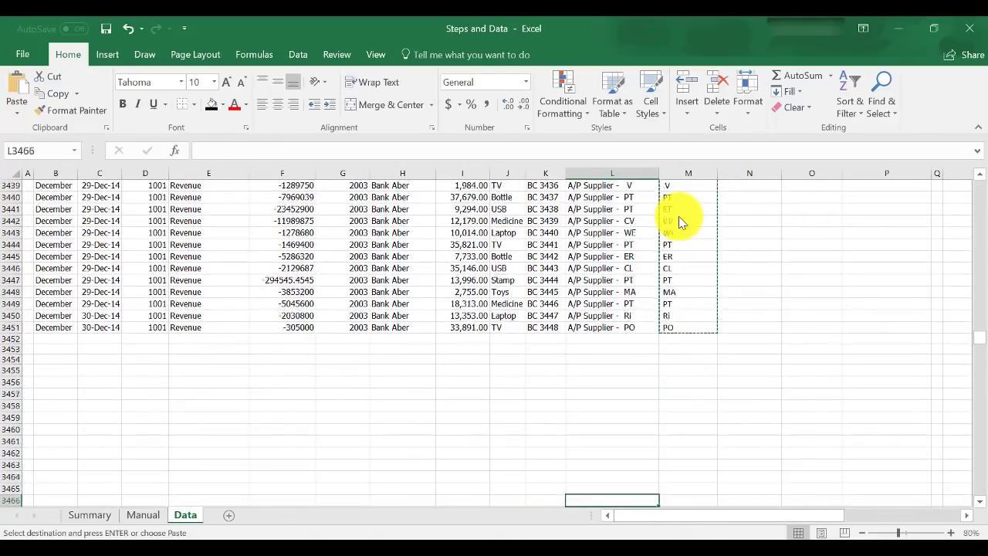
pyautogui.press('Right')
pyautogui.hotkey('ctrl', 'Down')
pyautogui.press('Up')
pyautogui.press('Up')
pyautogui.press('Up')
pyautogui.press('Up')
pyautogui.press('Up')
pyautogui.press('Up')
pyautogui.press('Up')
pyautogui.press('Up')
pyautogui.press('Up')
pyautogui.press('Up')
pyautogui.press('Up')
pyautogui.press('Up')
pyautogui.press('Up')
pyautogui.press('Up')
pyautogui.press('Up')
pyautogui.press('Up')
pyautogui.press('Up')
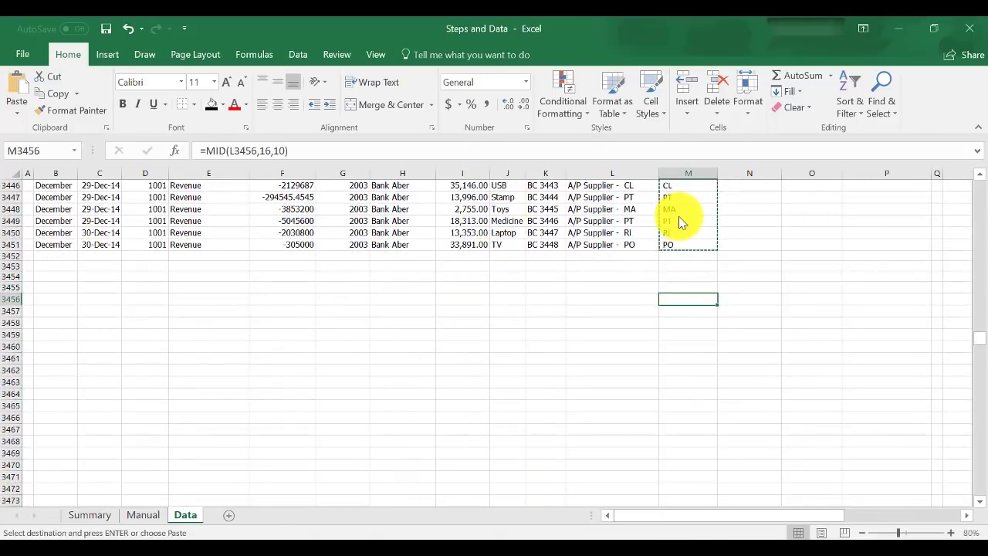
pyautogui.hotkey('ctrl', 'v')
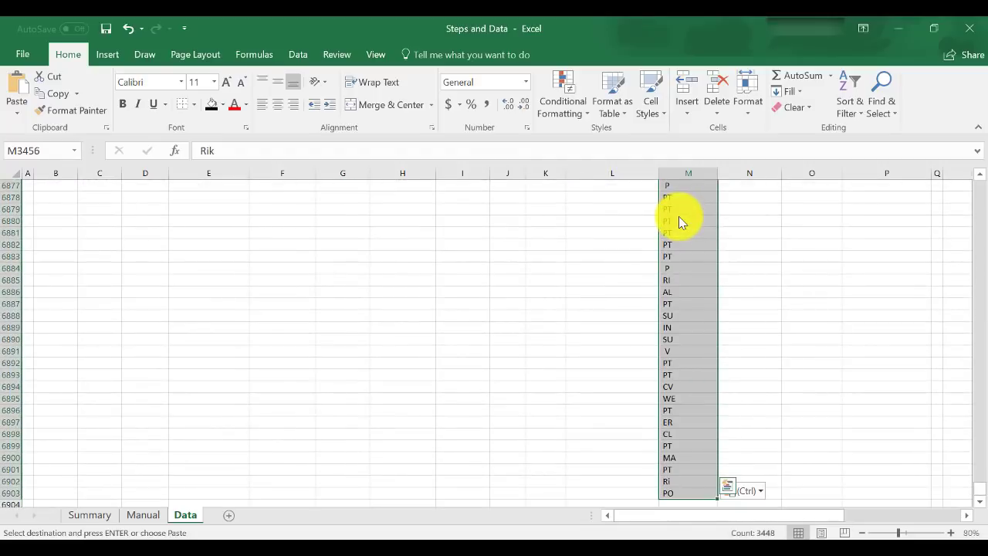
# Filter M3456:M6903 in place to unique records only with Advanced Filter.
pyautogui.hotkey('alt', 'd')
pyautogui.press('f')
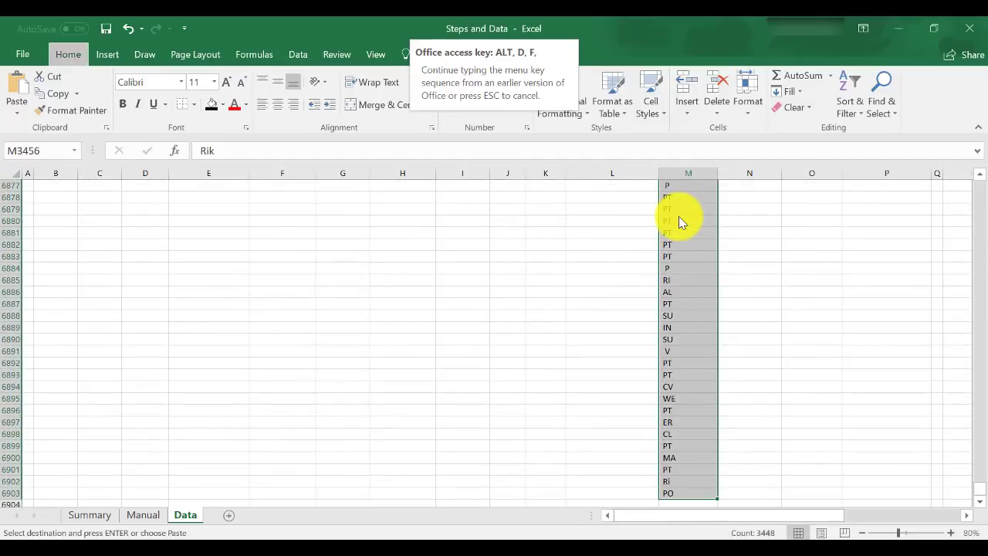
pyautogui.press('a')
pyautogui.press('Down')
pyautogui.hotkey('ctrl', 'shift', 'Down')
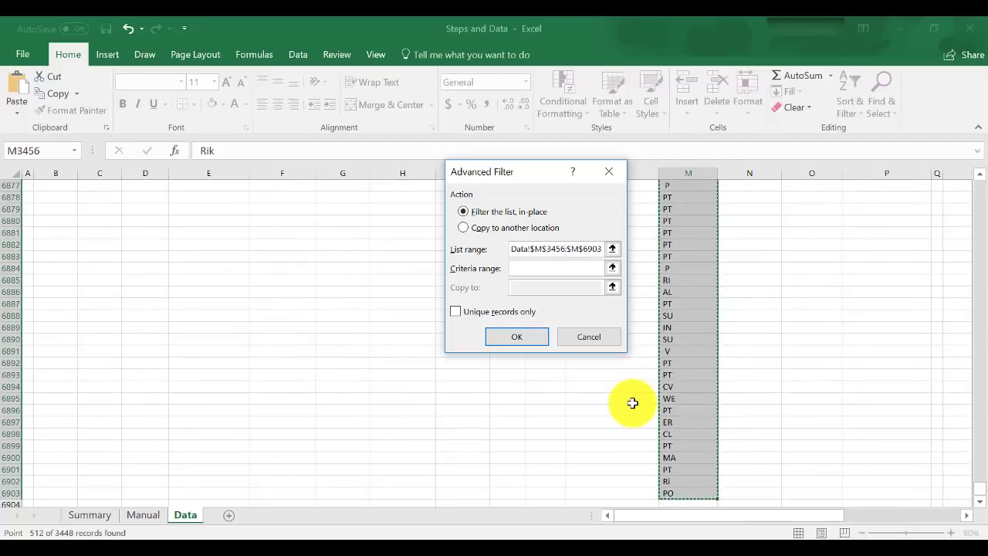
pyautogui.click(492, 310)
pyautogui.click(544, 341)
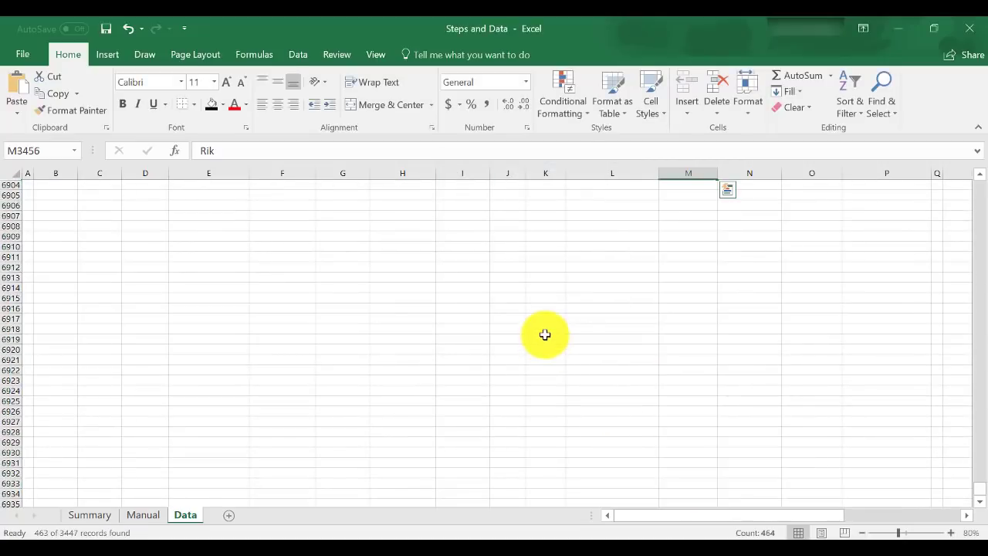
# Copy the filtered unique supplier names and paste them starting at M6908.
pyautogui.scroll(20, 545, 335)
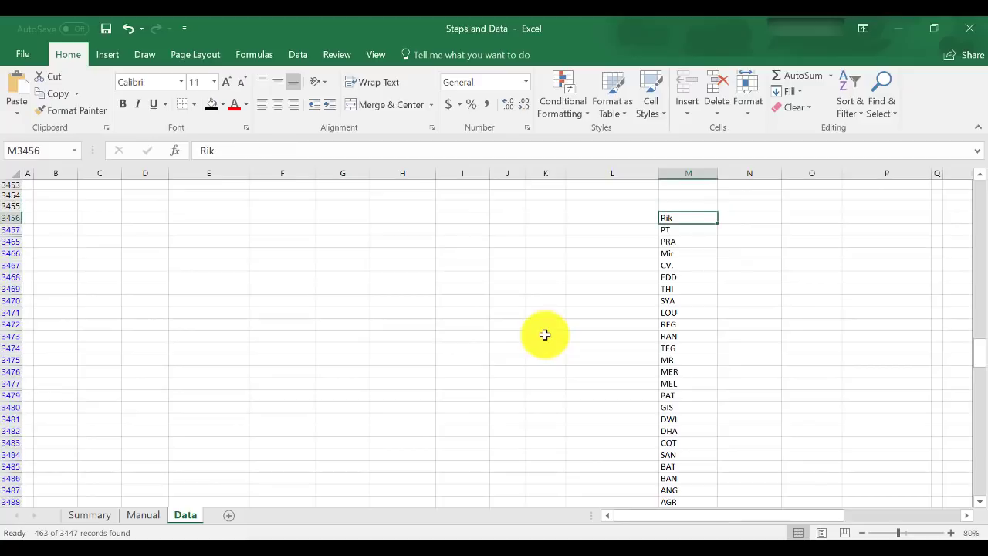
pyautogui.hotkey('ctrl', 'shift', 'Down')
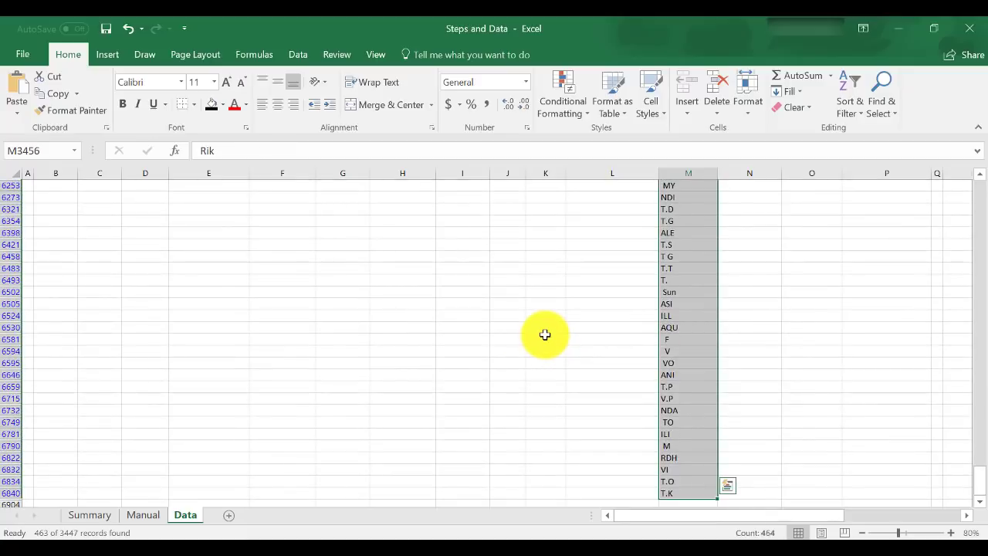
pyautogui.hotkey('ctrl', 'c')
pyautogui.hotkey('ctrl', 'Up')
pyautogui.hotkey('ctrl', 'Down')
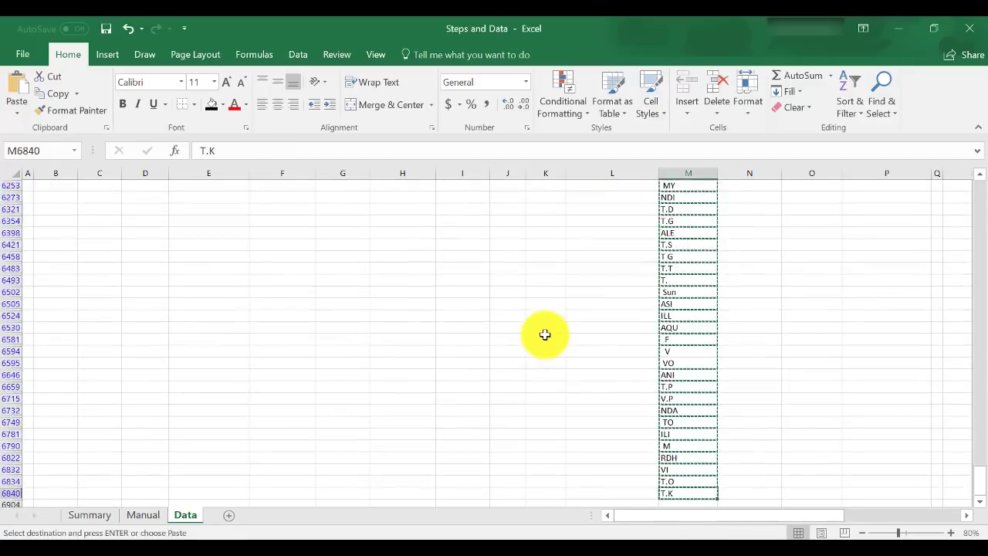
pyautogui.press('Down')
pyautogui.press('Down')
pyautogui.press('Down')
pyautogui.press('Down')
pyautogui.press('Down')
pyautogui.hotkey('ctrl', 'v')
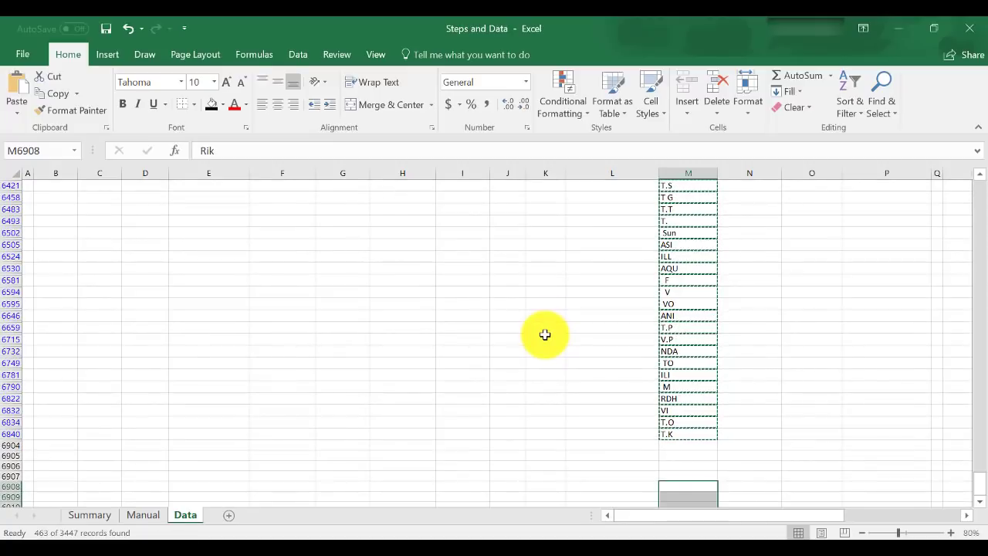
# Check the pasted list down to M7371, then return just above the filtered names.
pyautogui.press('Down')
pyautogui.press('Down')
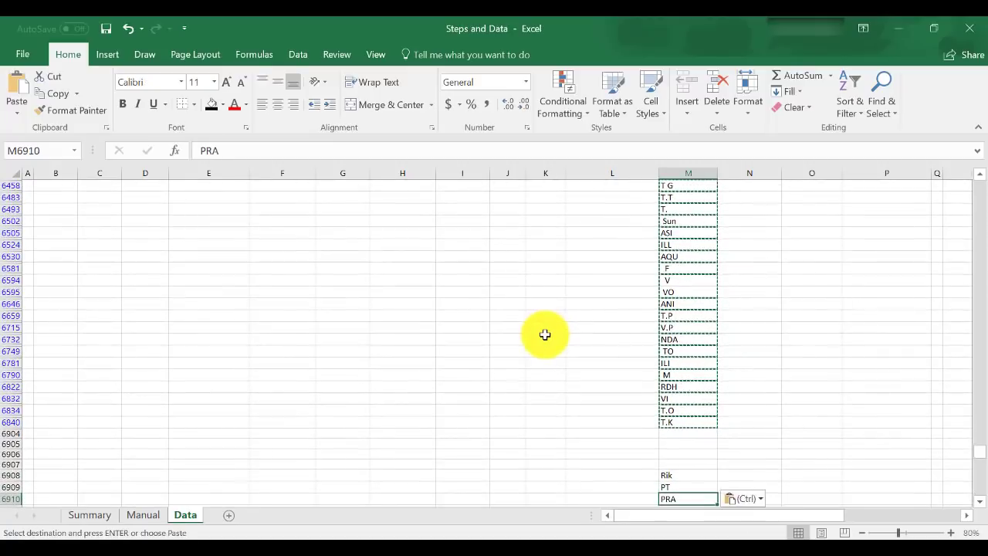
pyautogui.hotkey('ctrl', 'Down')
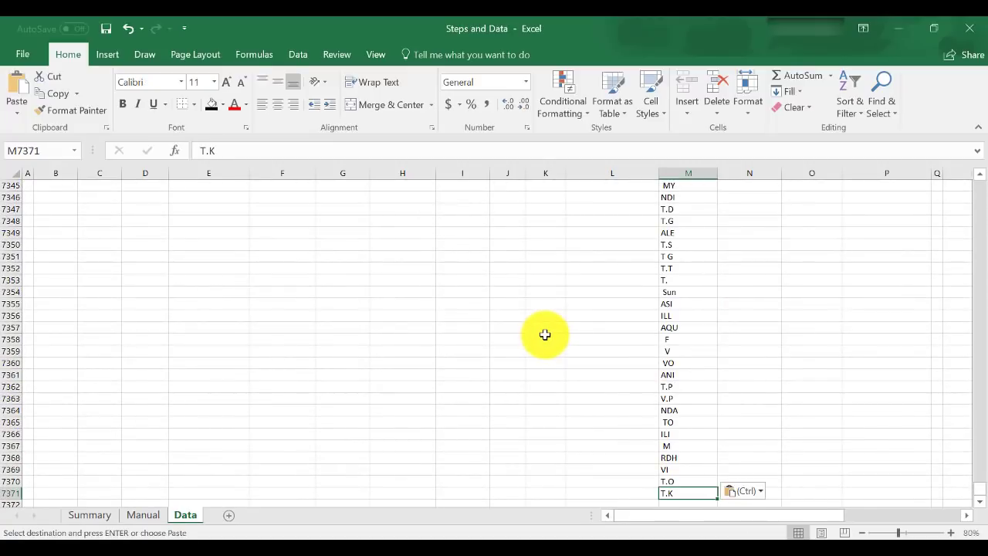
pyautogui.hotkey('ctrl', 'Up')
pyautogui.press('Up')
pyautogui.press('Up')
pyautogui.press('Up')
pyautogui.press('Up')
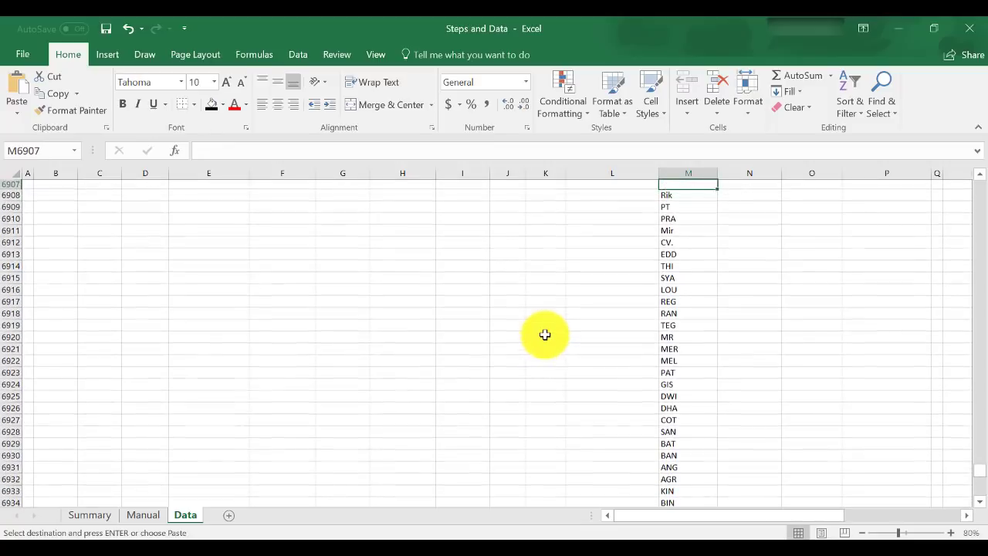
pyautogui.press('Down')
pyautogui.press('Down')
pyautogui.press('Down')
pyautogui.hotkey('ctrl', 'Up')
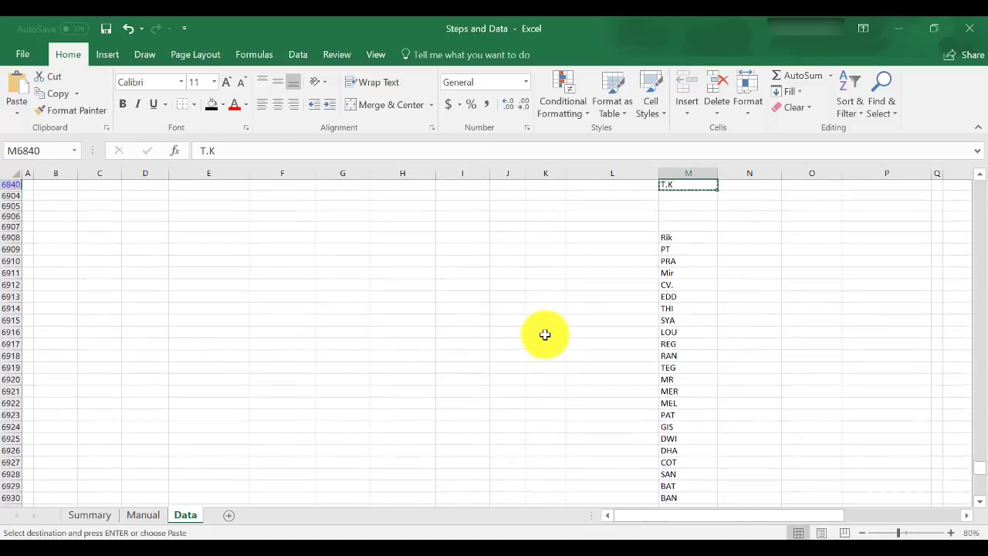
pyautogui.hotkey('ctrl', 'Up')
pyautogui.press('Up')
pyautogui.press('Up')
pyautogui.press('Up')
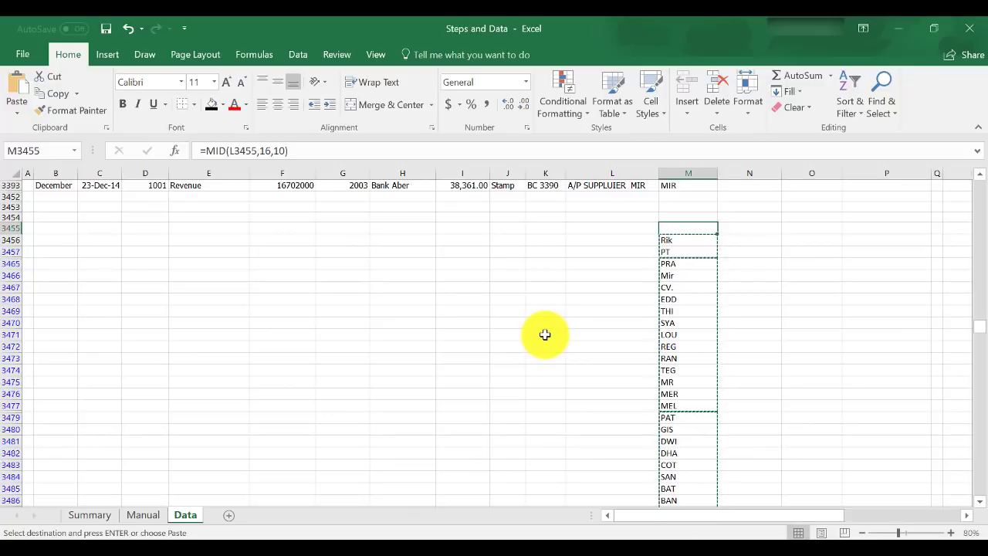
# Delete the rows of the filtered supplier-name copy starting at row 3456.
pyautogui.press('Down')
pyautogui.press('Down')
pyautogui.press('Up')
pyautogui.hotkey('shift', 'space')
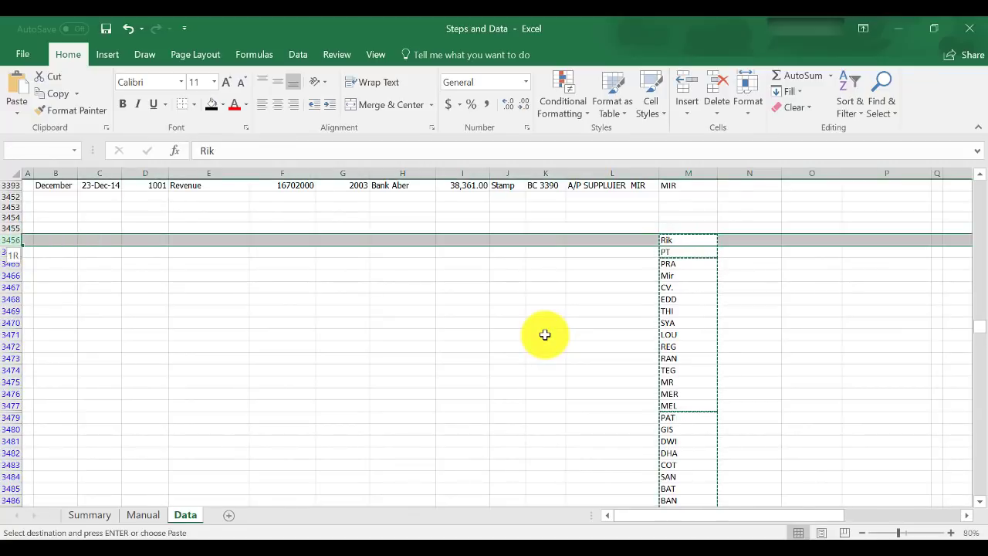
pyautogui.hotkey('ctrl', 'shift', 'Down')
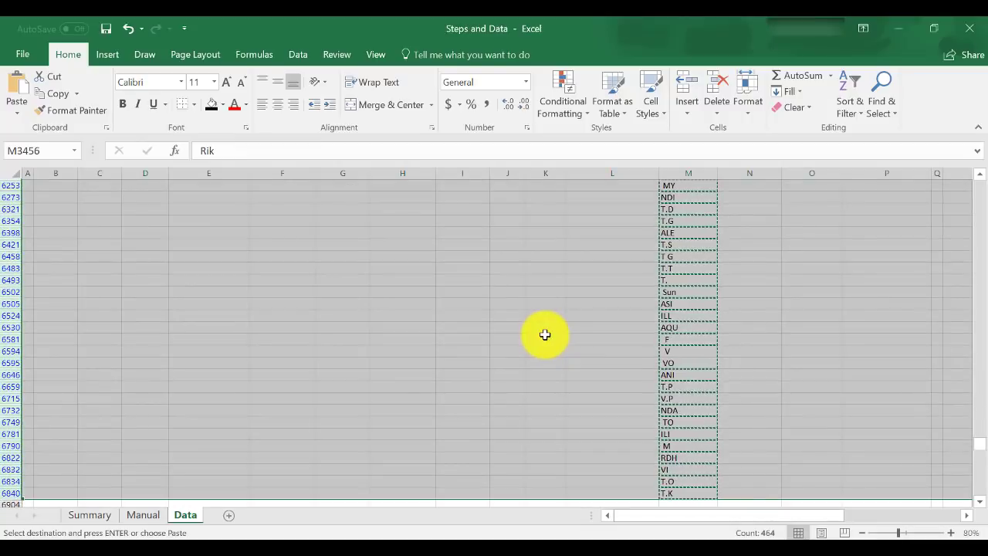
pyautogui.hotkey('ctrl', '-')
pyautogui.press('Up')
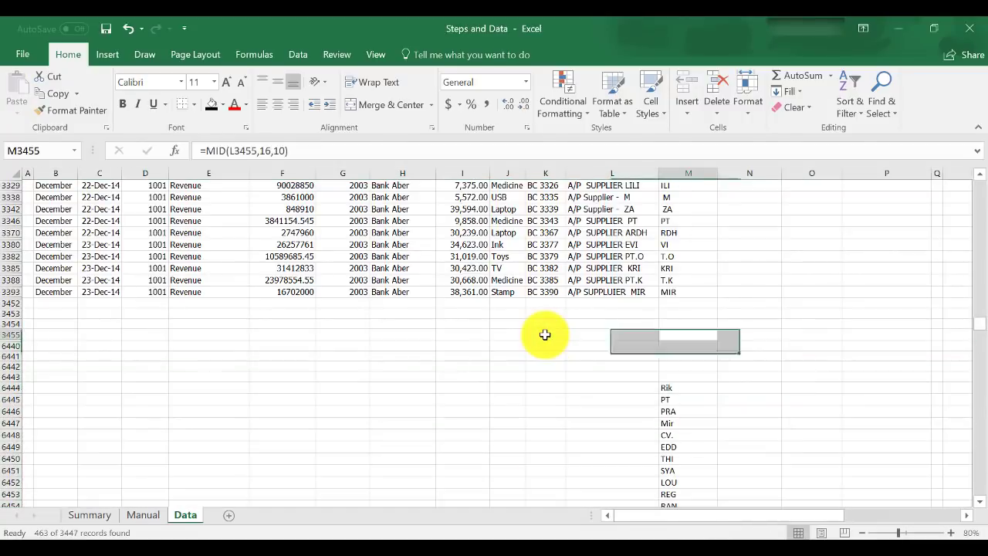
# Check the unique list now starting at M6444, then go to the Account Amount column header.
pyautogui.press('Down')
pyautogui.press('Right')
pyautogui.press('Left')
pyautogui.press('Down')
pyautogui.press('Down')
pyautogui.press('Down')
pyautogui.press('Down')
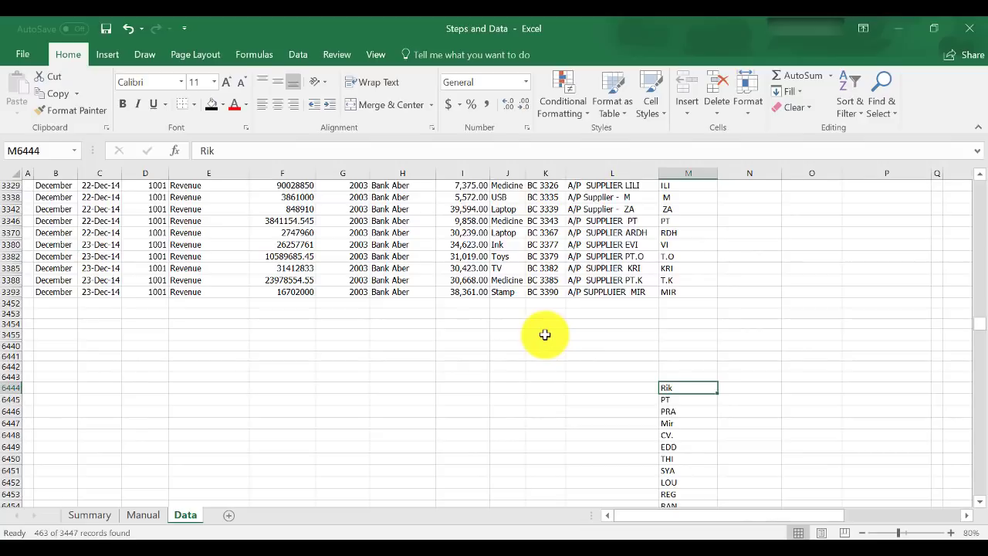
pyautogui.press('Left')
pyautogui.press('Left')
pyautogui.press('Left')
pyautogui.press('Left')
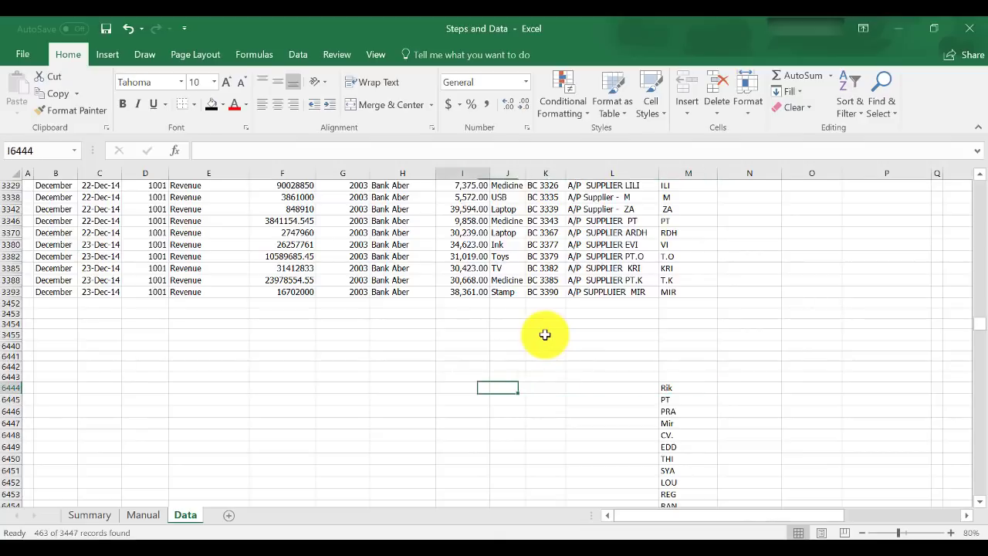
pyautogui.press('Up')
pyautogui.press('Left')
pyautogui.press('Up')
pyautogui.press('Left')
pyautogui.press('Up')
pyautogui.press('Left')
pyautogui.press('Up')
pyautogui.press('Up')
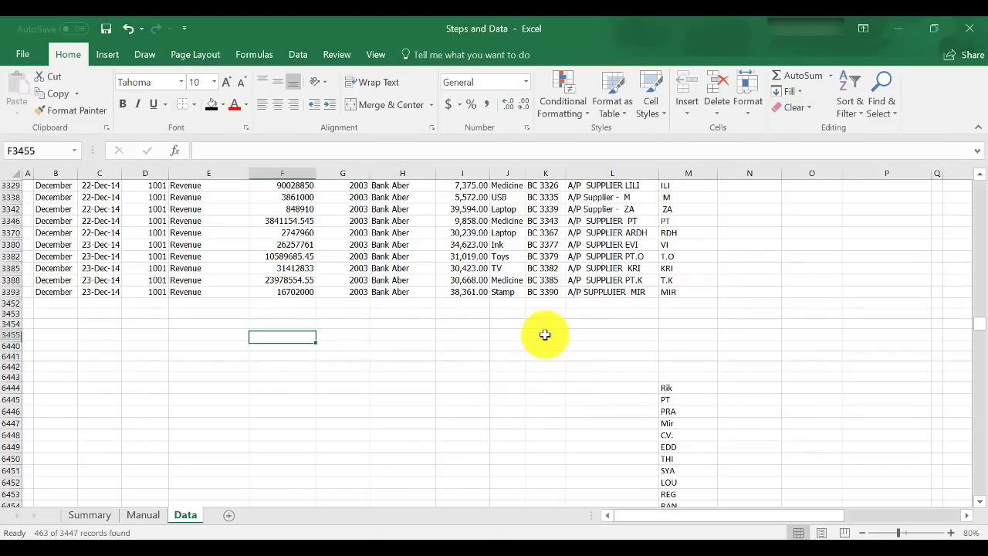
pyautogui.press('Up')
pyautogui.press('Up')
pyautogui.press('Up')
pyautogui.press('Up')
pyautogui.hotkey('ctrl', 'Up')
pyautogui.press('Down')
# Insert a new empty column G before Bank Account, beside the (2,786,727) amount.
pyautogui.press('Down')
pyautogui.press('Down')
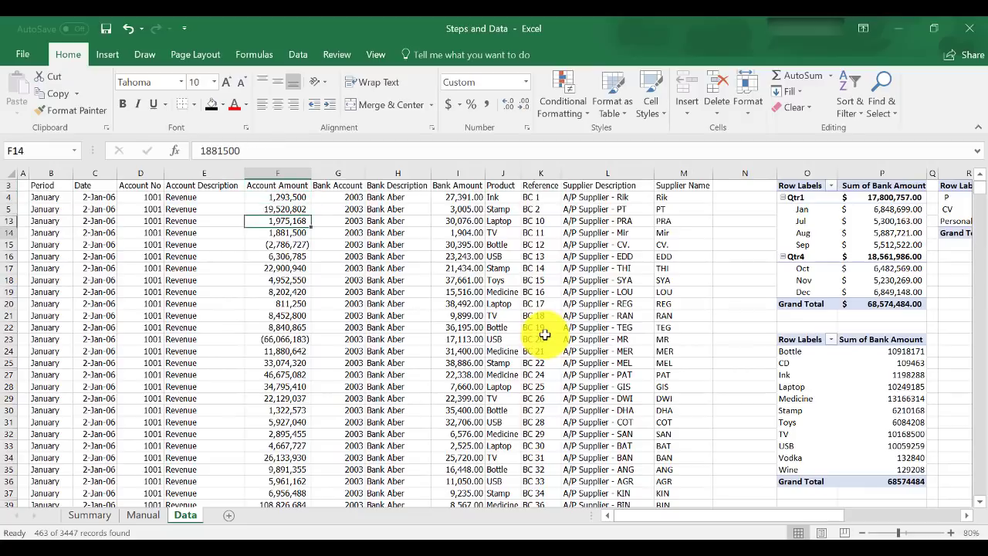
pyautogui.press('Down')
pyautogui.press('Down')
pyautogui.press('Down')
pyautogui.press('Up')
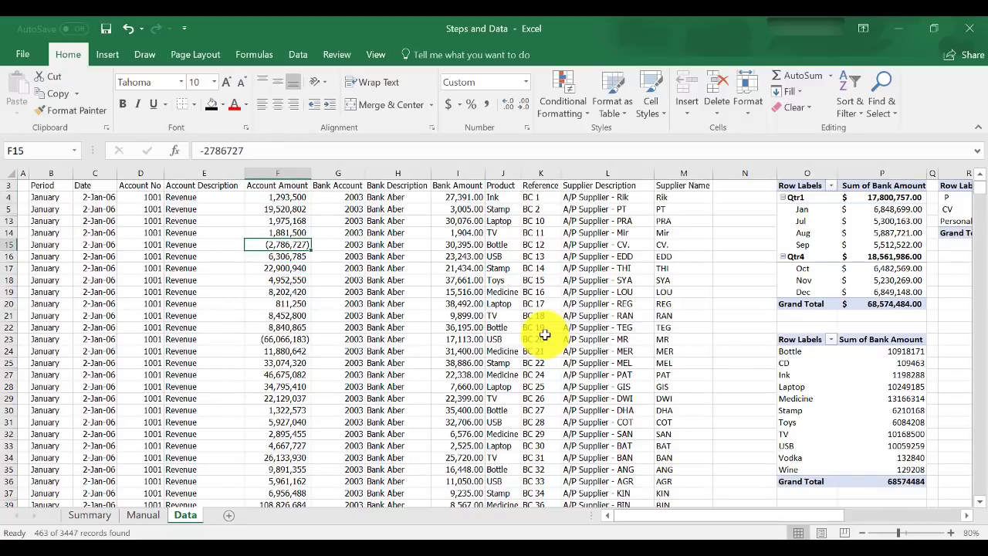
pyautogui.press('Right')
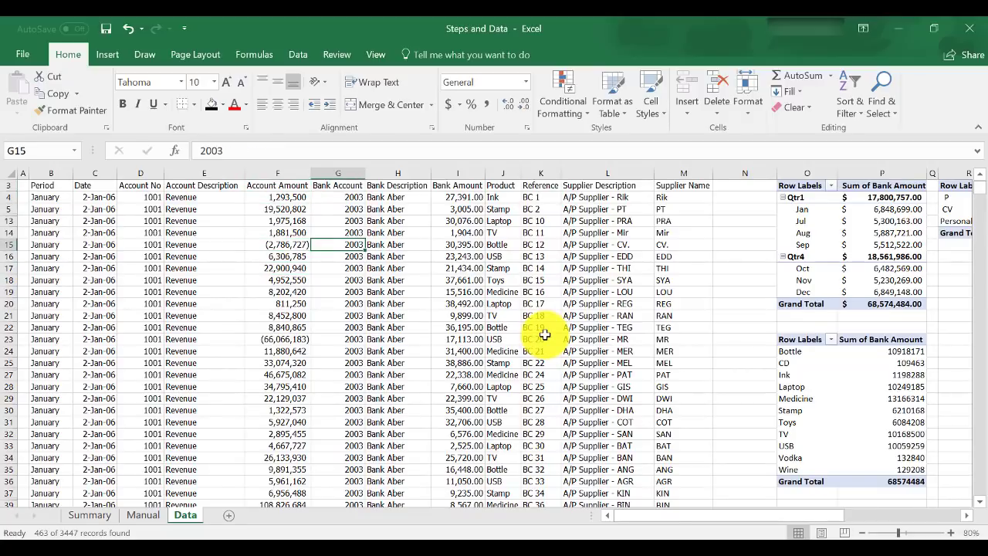
pyautogui.hotkey('ctrl', 'space')
pyautogui.hotkey('alt', 'i')
pyautogui.press('c')
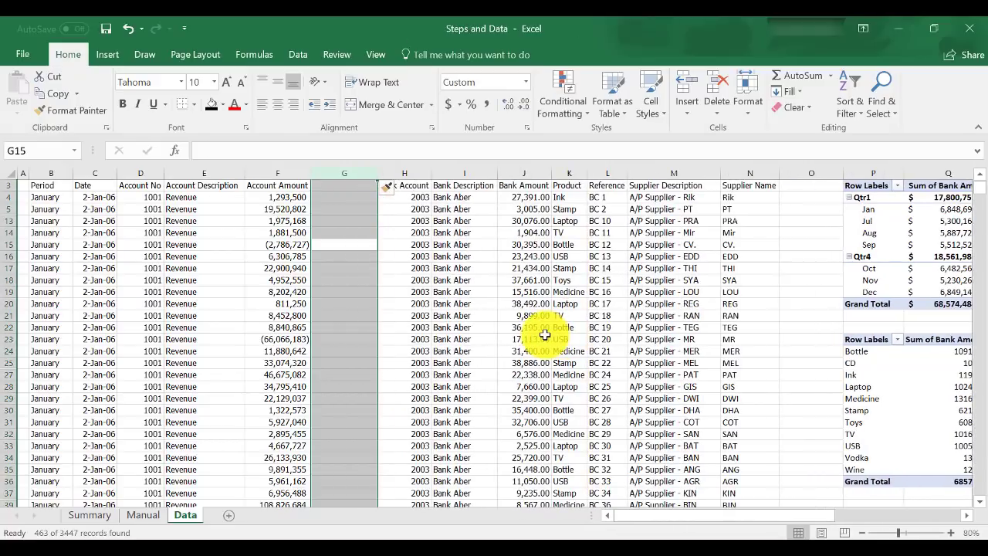
pyautogui.press('Down')
pyautogui.press('Up')
pyautogui.press('Up')
pyautogui.press('Up')
pyautogui.press('Up')
pyautogui.press('Up')
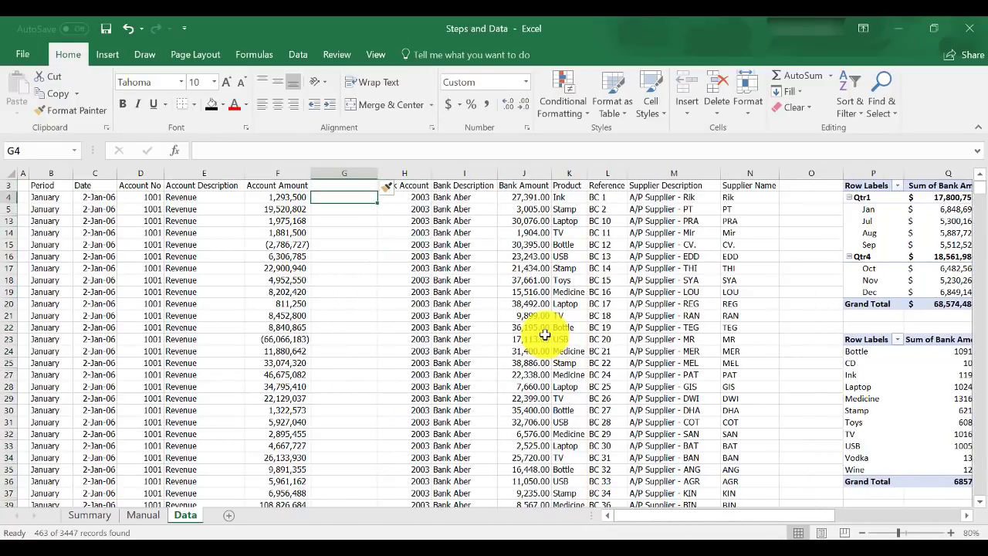
pyautogui.press('Down')
pyautogui.press('Down')
pyautogui.press('Down')
# Begin an absolute-value formula =abs( in G15 for the F15 amount.
pyautogui.write('=')
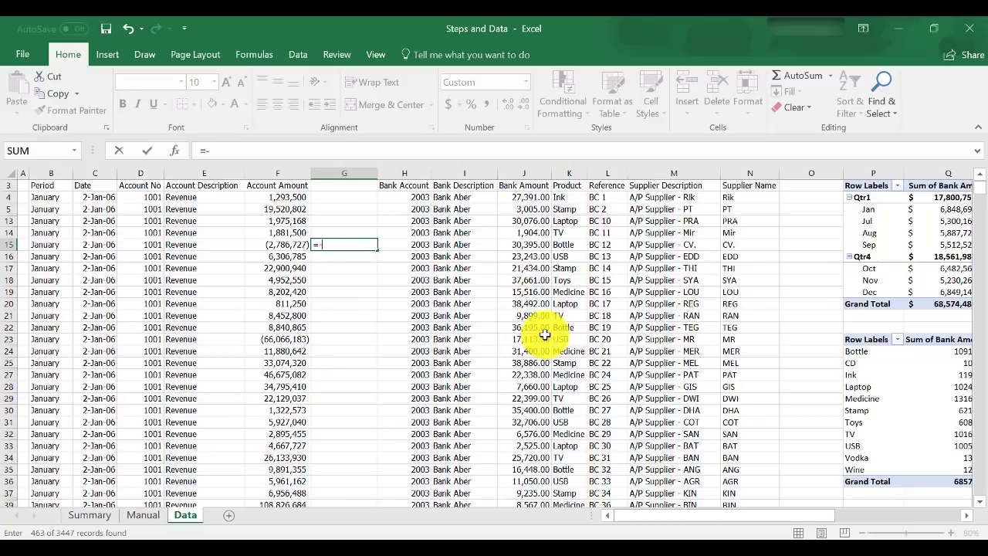
pyautogui.write('-')
pyautogui.press('Left')
pyautogui.press('Return')
pyautogui.press('Up')
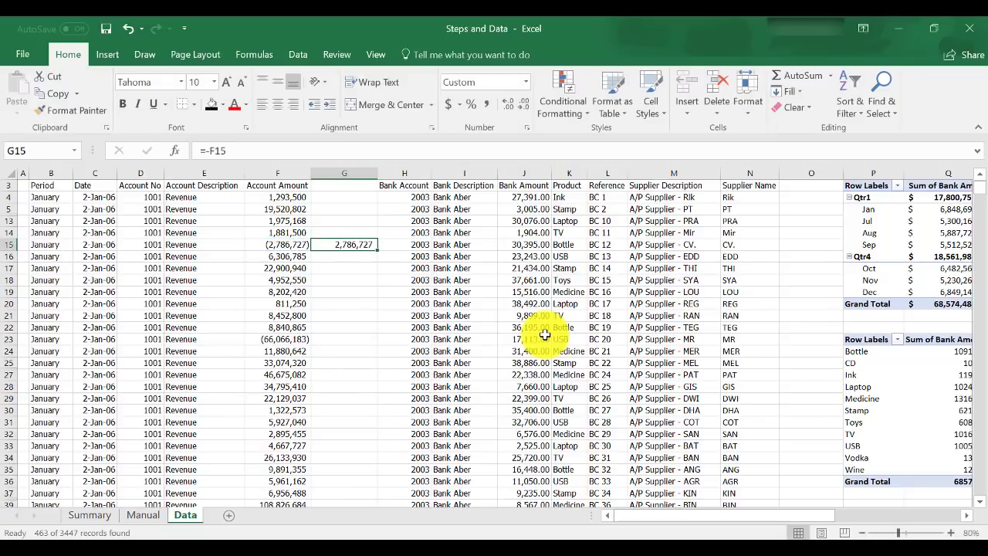
pyautogui.write('=')
pyautogui.press('Escape')
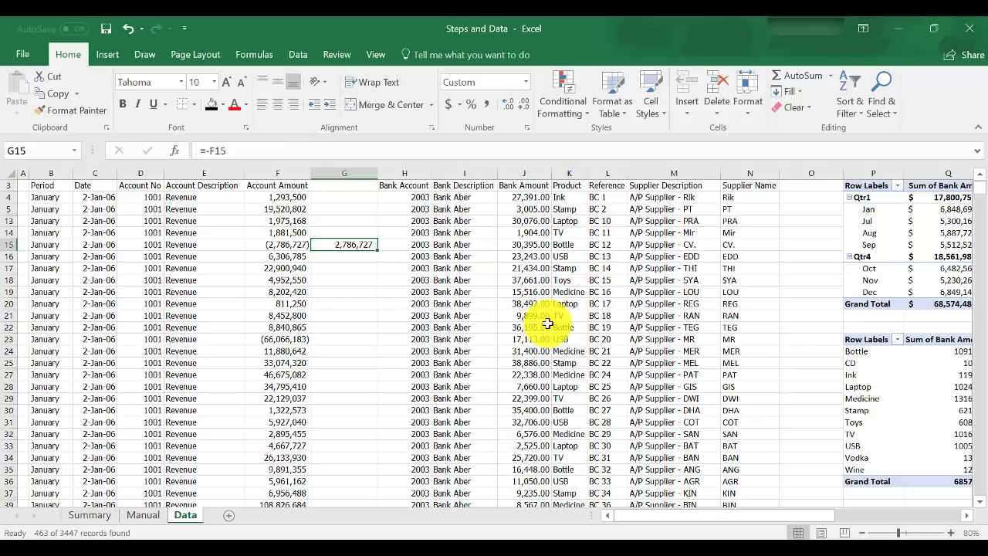
pyautogui.write('=ab')
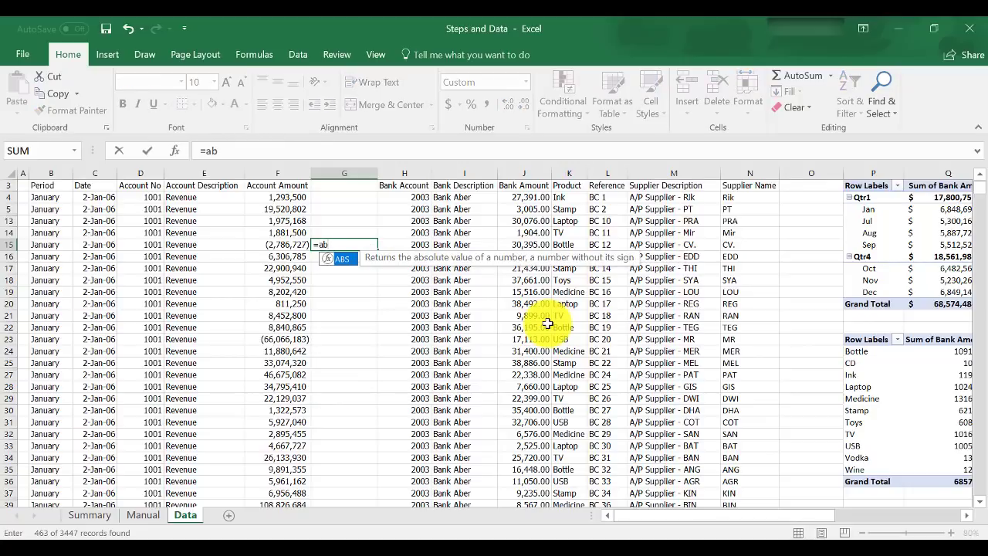
pyautogui.write('s')
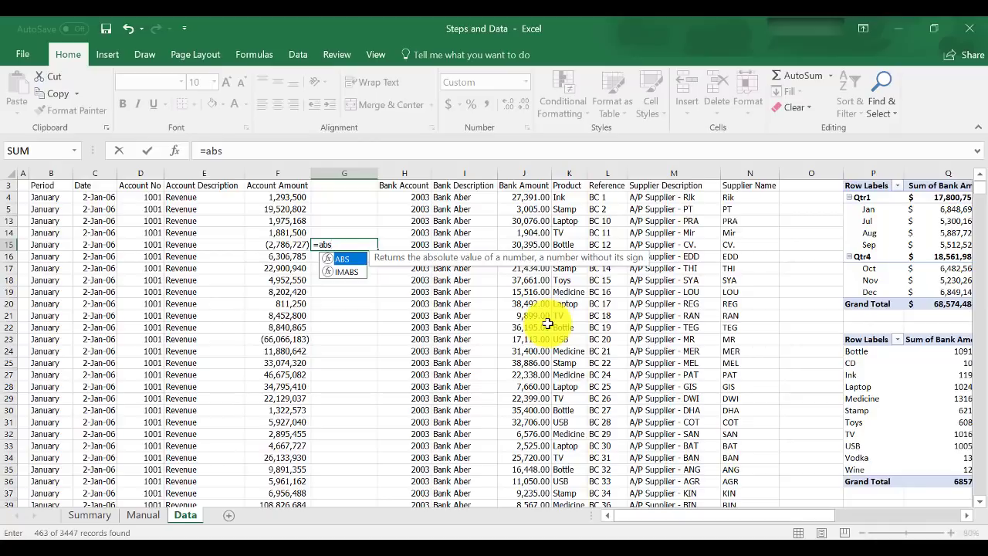
# Complete =ABS(F15) in G15 and copy the formula.
pyautogui.write('(')
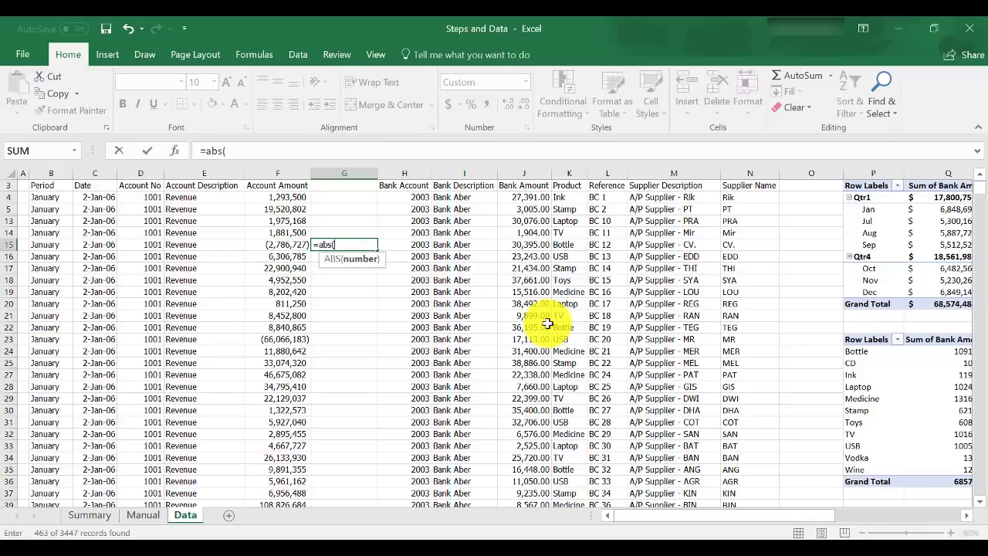
pyautogui.write('F15')
pyautogui.press('Return')
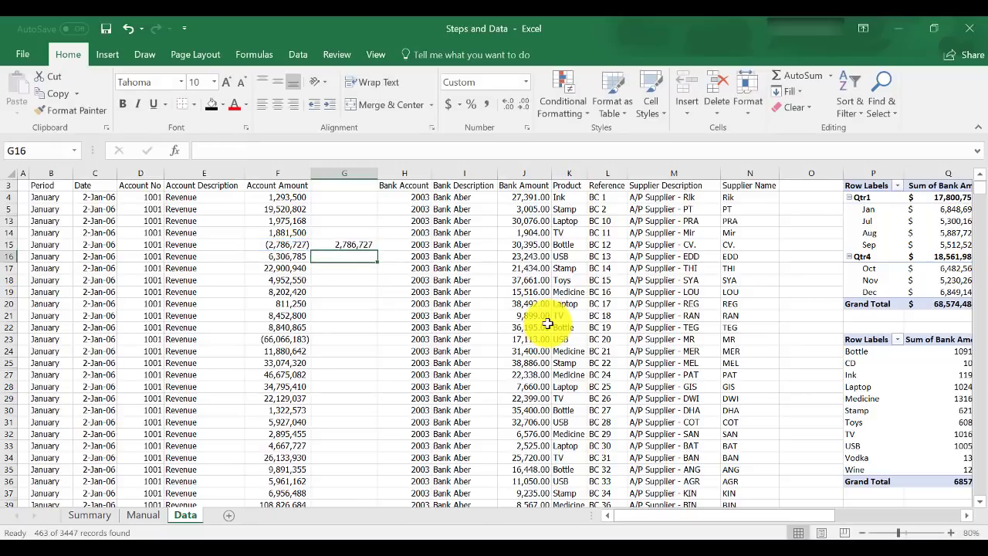
pyautogui.press('Up')
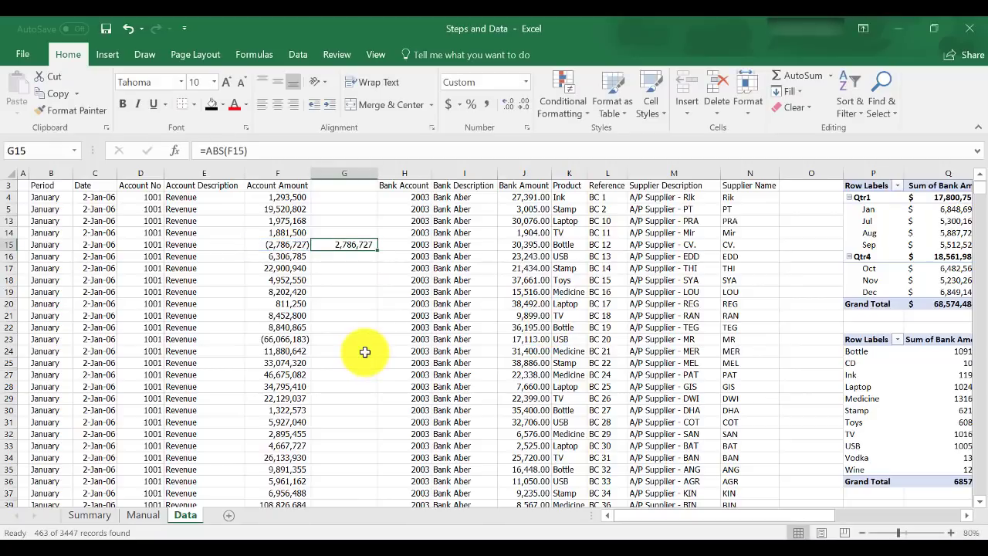
pyautogui.press('Right')
pyautogui.press('Left')
pyautogui.hotkey('ctrl', 'c')
# Paste the ABS formula into G4 and every visible data row down the column.
pyautogui.press('Up')
pyautogui.press('Up')
pyautogui.press('Up')
pyautogui.press('Left')
pyautogui.press('Right')
pyautogui.press('Up')
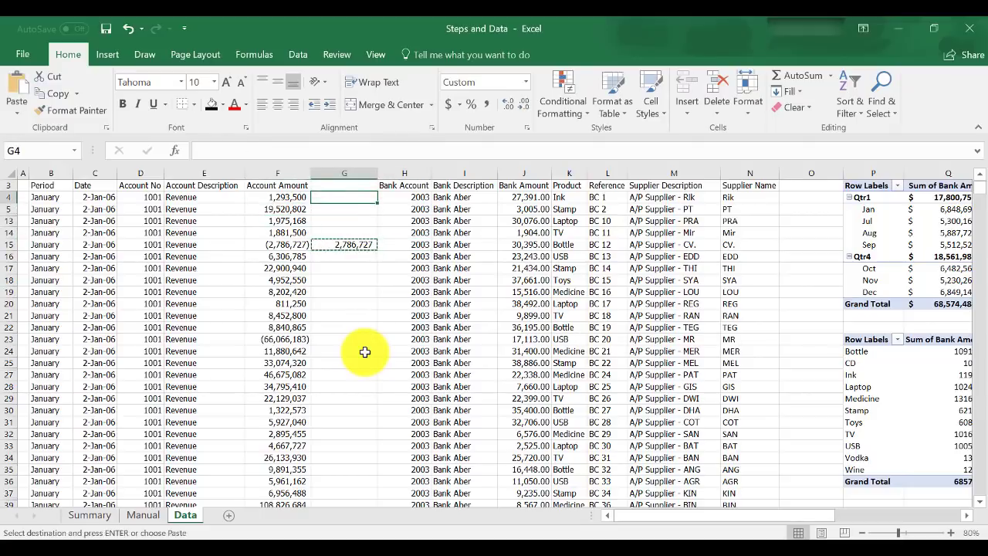
pyautogui.hotkey('ctrl', 'v')
pyautogui.press('Left')
pyautogui.press('Down')
pyautogui.hotkey('ctrl', 'Down')
pyautogui.press('Right')
pyautogui.hotkey('ctrl', 'shift', 'Up')
pyautogui.hotkey('ctrl', 'shift', 'Up')
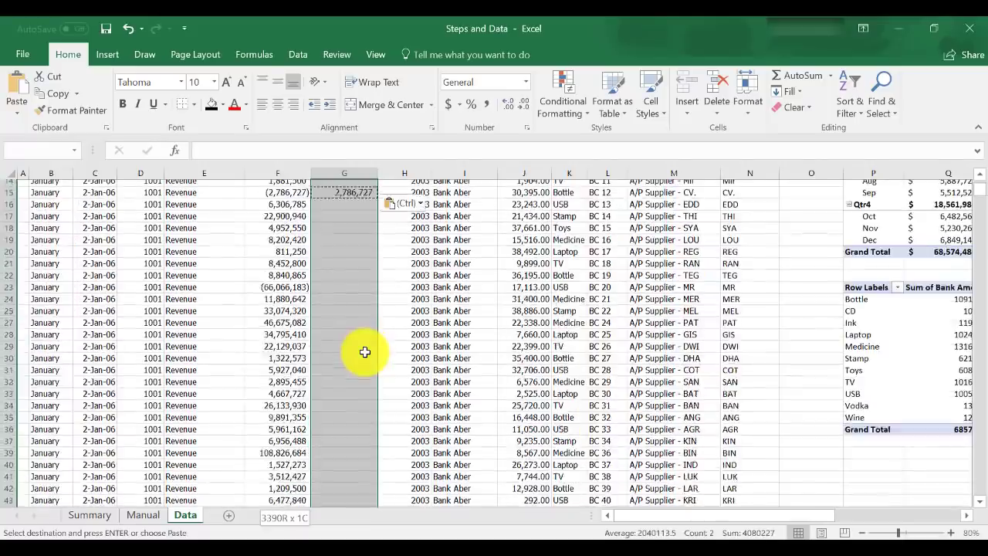
pyautogui.scroll(4, 364, 352)
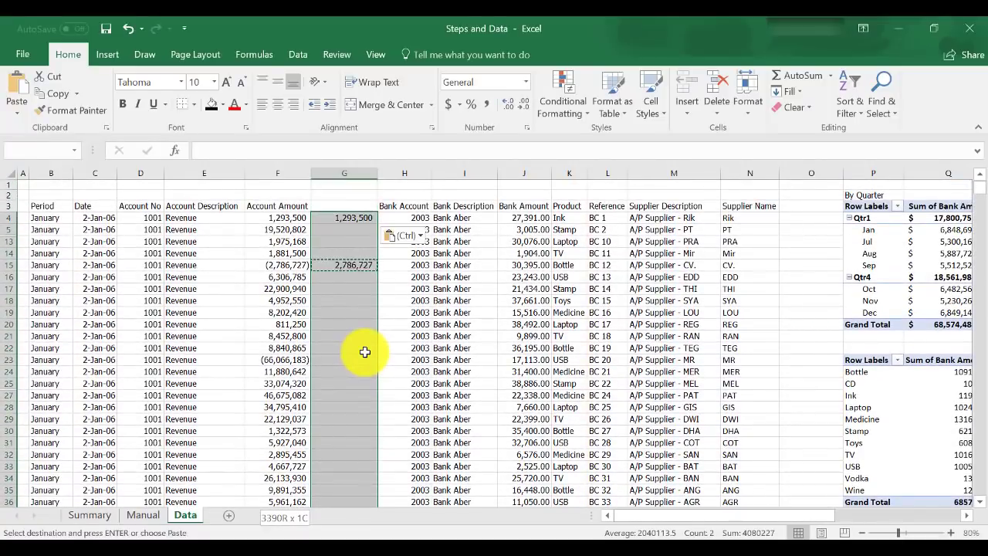
pyautogui.press('Return')
pyautogui.press('Down')
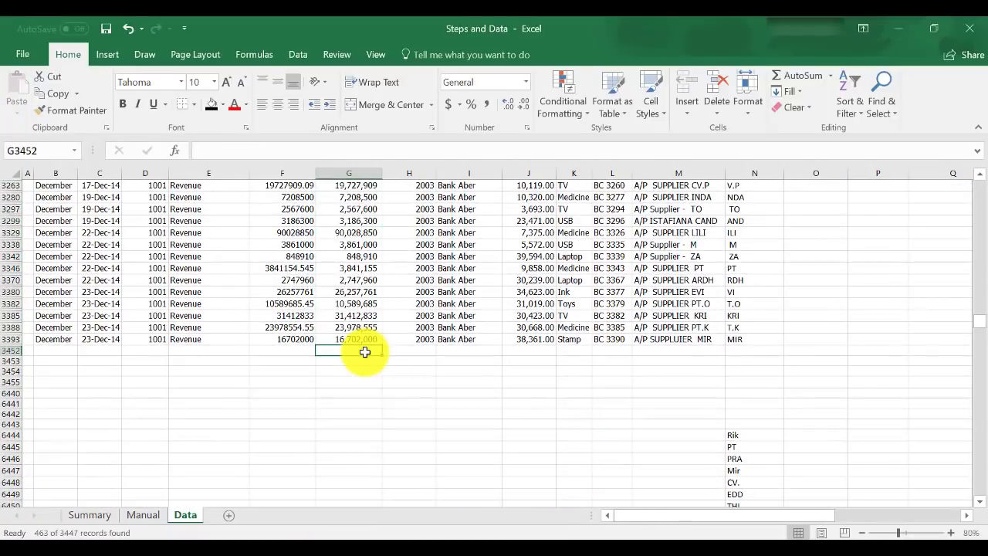
# Total the absolute amounts with =SUM(G4:G3393), giving 7,455,101,393.
pyautogui.write('=sum(')
pyautogui.press('Up')
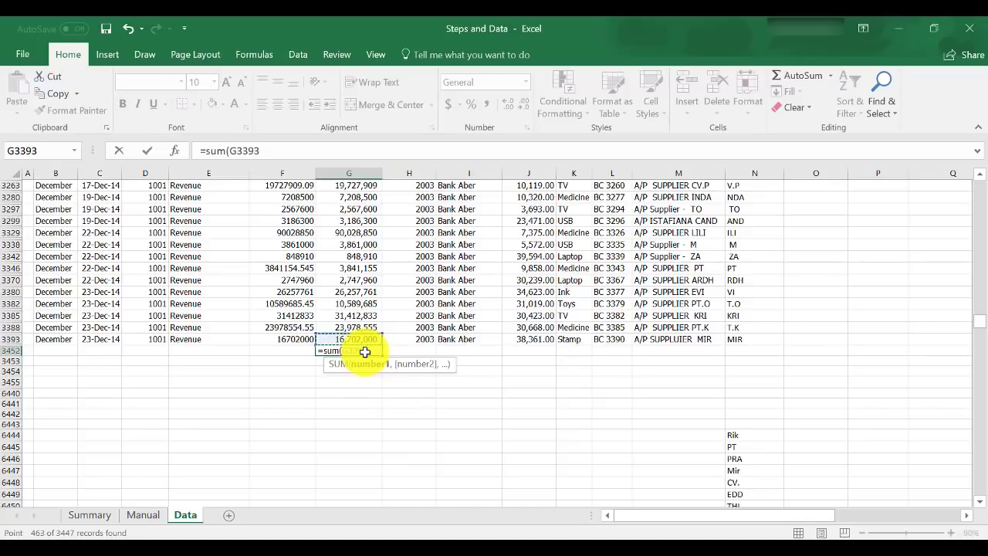
pyautogui.hotkey('ctrl', 'shift', 'Up')
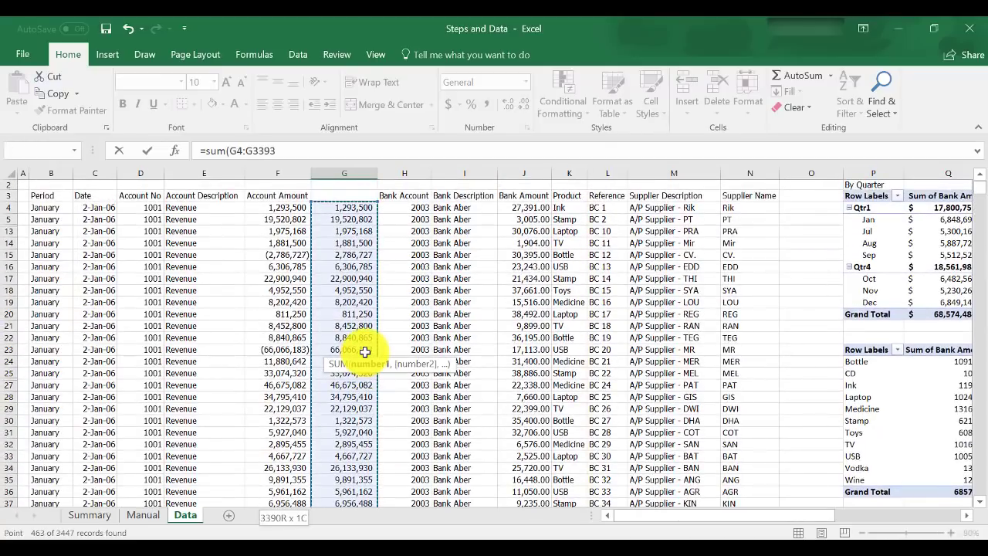
pyautogui.hotkey('ctrl', 'Return')
# Copy the column of absolute values, then dismiss the right-click menu without pasting.
pyautogui.press('Up')
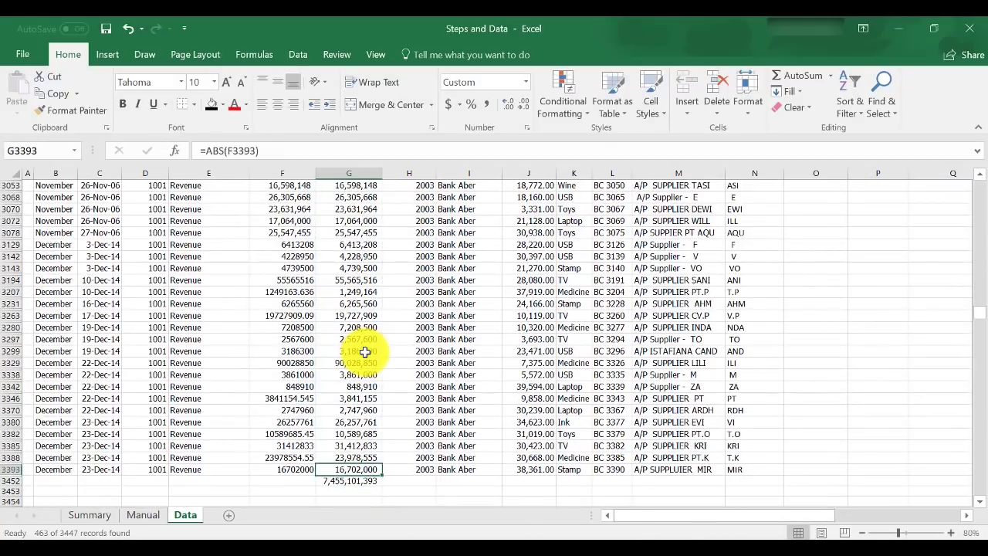
pyautogui.hotkey('ctrl', 'shift', 'Up')
pyautogui.hotkey('ctrl', 'c')
pyautogui.rightClick(353, 210)
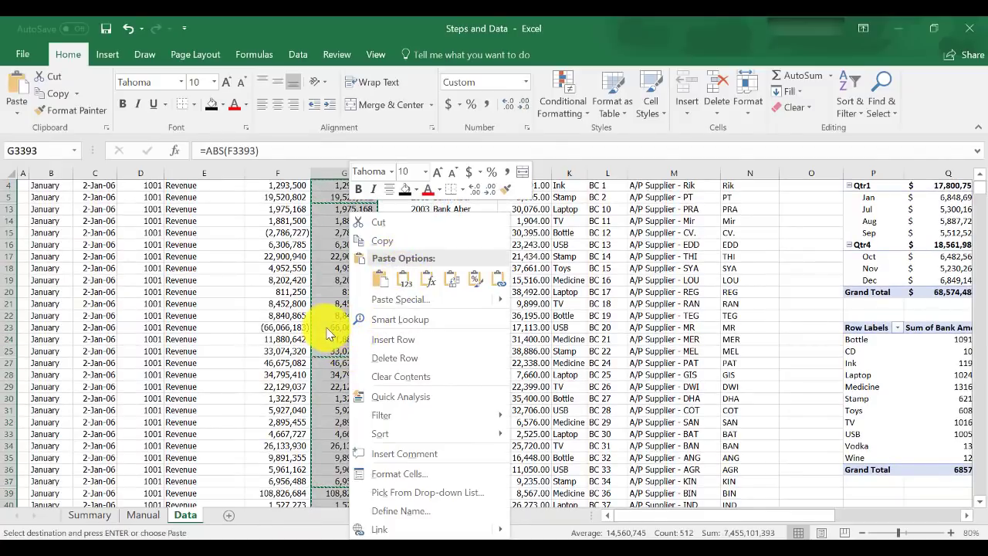
pyautogui.press('Escape')
pyautogui.press('Escape')
pyautogui.click(350, 327)
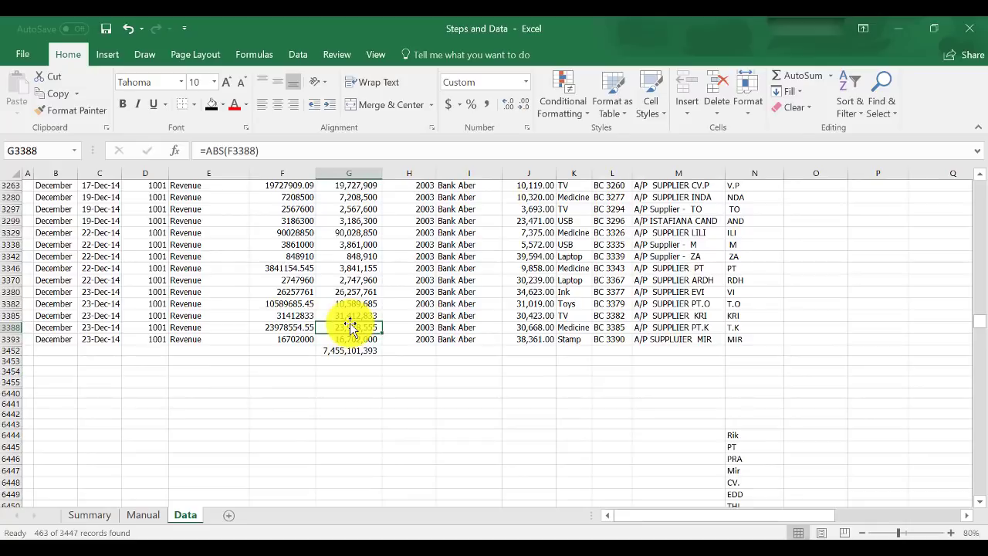
# Clear the data filter (Alt+D, F, S) so all hidden rows return.
pyautogui.hotkey('alt', 'd')
pyautogui.press('f')
pyautogui.press('s')
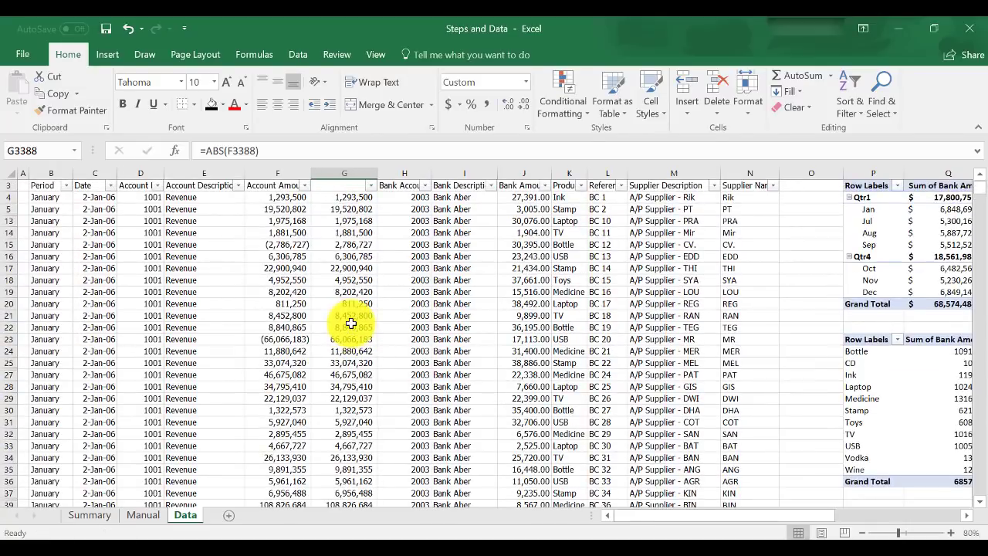
pyautogui.hotkey('ctrl', 'Up')
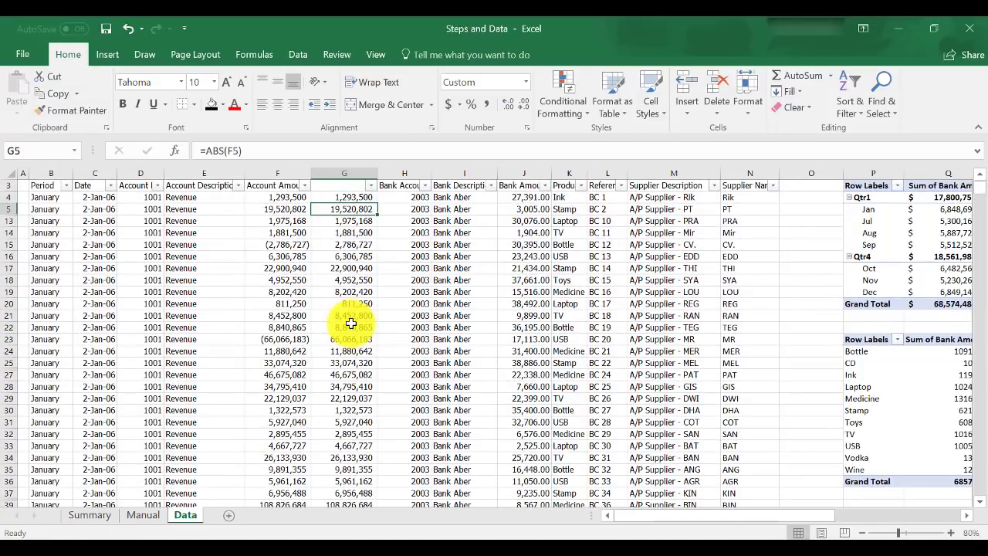
pyautogui.hotkey('ctrl', 'a')
pyautogui.hotkey('alt', 'd')
pyautogui.press('f')
pyautogui.press('s')
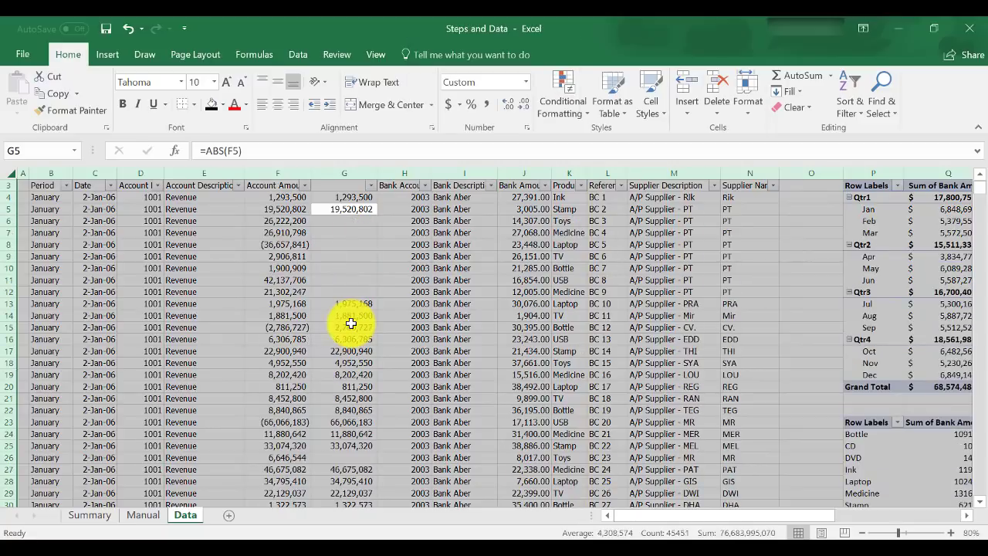
pyautogui.press('Up')
# Fill the =ABS formula from G4 down to G3451, covering previously hidden rows.
pyautogui.hotkey('ctrl', 'c')
pyautogui.press('Down')
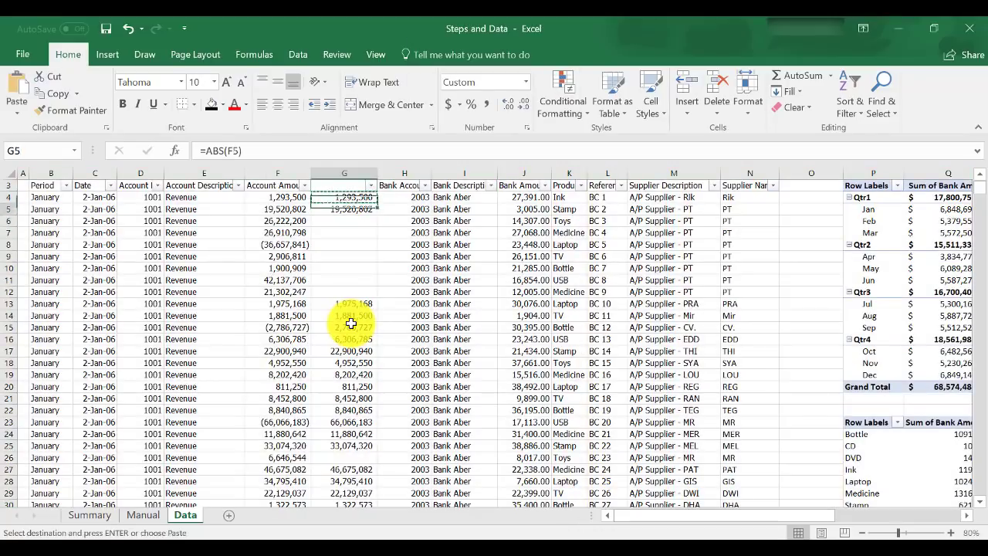
pyautogui.press('Left')
pyautogui.hotkey('ctrl', 'Down')
pyautogui.press('Right')
pyautogui.hotkey('ctrl', 'shift', 'Up')
pyautogui.hotkey('ctrl', 'shift', 'Up')
pyautogui.hotkey('ctrl', 'shift', 'Up')
pyautogui.hotkey('ctrl', 'shift', 'Up')
pyautogui.hotkey('ctrl', 'shift', 'Up')
pyautogui.hotkey('ctrl', 'shift', 'Up')
pyautogui.hotkey('ctrl', 'shift', 'Up')
pyautogui.hotkey('ctrl', 'shift', 'Up')
pyautogui.hotkey('ctrl', 'shift', 'Up')
pyautogui.hotkey('ctrl', 'shift', 'Up')
pyautogui.hotkey('ctrl', 'shift', 'Up')
pyautogui.hotkey('ctrl', 'shift', 'Up')
pyautogui.hotkey('ctrl', 'shift', 'Up')
pyautogui.hotkey('ctrl', 'shift', 'Up')
pyautogui.hotkey('ctrl', 'shift', 'Up')
pyautogui.hotkey('ctrl', 'shift', 'Up')
pyautogui.hotkey('ctrl', 'shift', 'Up')
pyautogui.hotkey('ctrl', 'shift', 'Up')
pyautogui.hotkey('ctrl', 'shift', 'Up')
pyautogui.hotkey('ctrl', 'shift', 'Up')
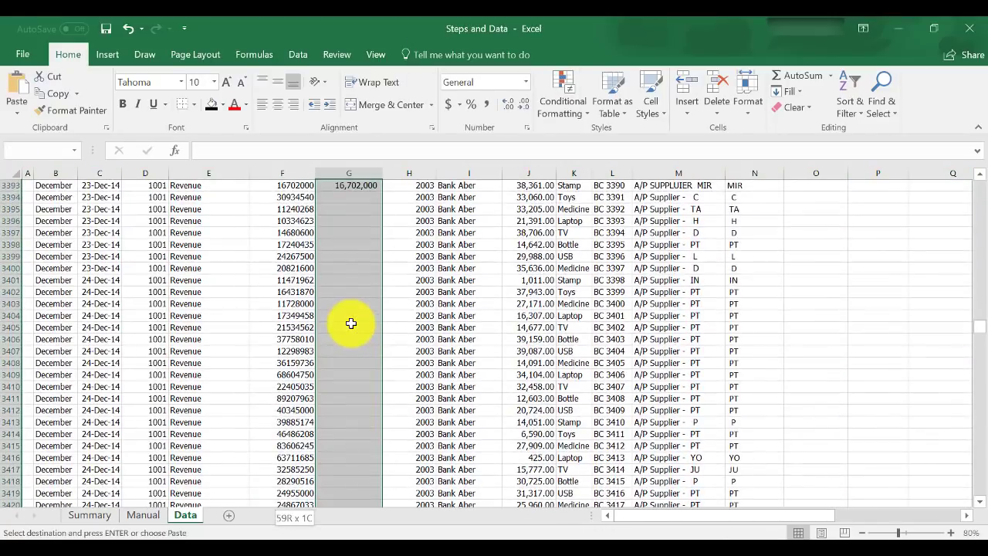
pyautogui.hotkey('ctrl', 'shift', 'Up')
pyautogui.hotkey('ctrl', 'shift', 'Up')
pyautogui.hotkey('ctrl', 'shift', 'Up')
pyautogui.hotkey('ctrl', 'shift', 'Up')
pyautogui.hotkey('ctrl', 'shift', 'Up')
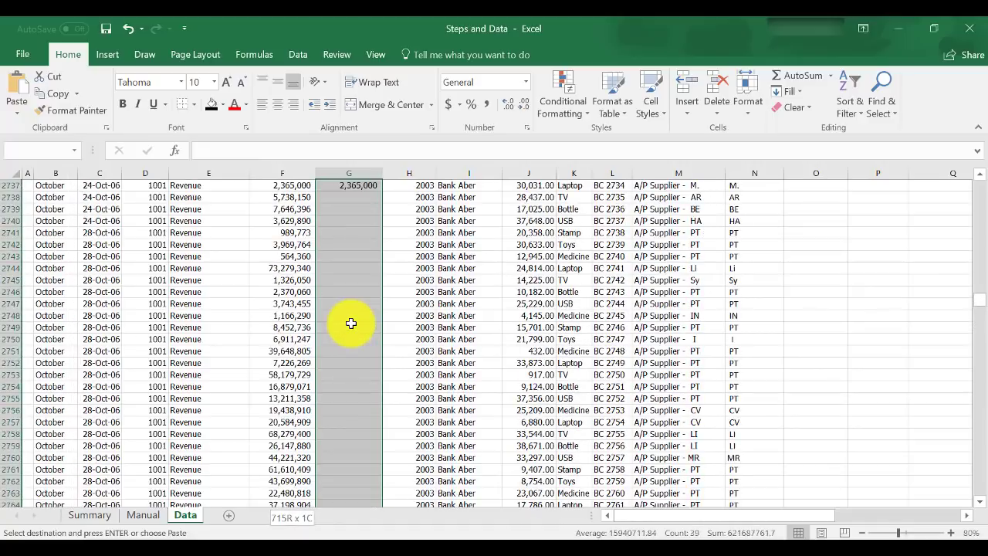
pyautogui.hotkey('ctrl', 'shift', 'Up')
pyautogui.hotkey('ctrl', 'shift', 'Up')
pyautogui.hotkey('ctrl', 'shift', 'Up')
pyautogui.hotkey('ctrl', 'shift', 'Up')
pyautogui.hotkey('ctrl', 'shift', 'Up')
pyautogui.hotkey('ctrl', 'shift', 'Up')
pyautogui.hotkey('ctrl', 'shift', 'Up')
pyautogui.hotkey('ctrl', 'shift', 'Up')
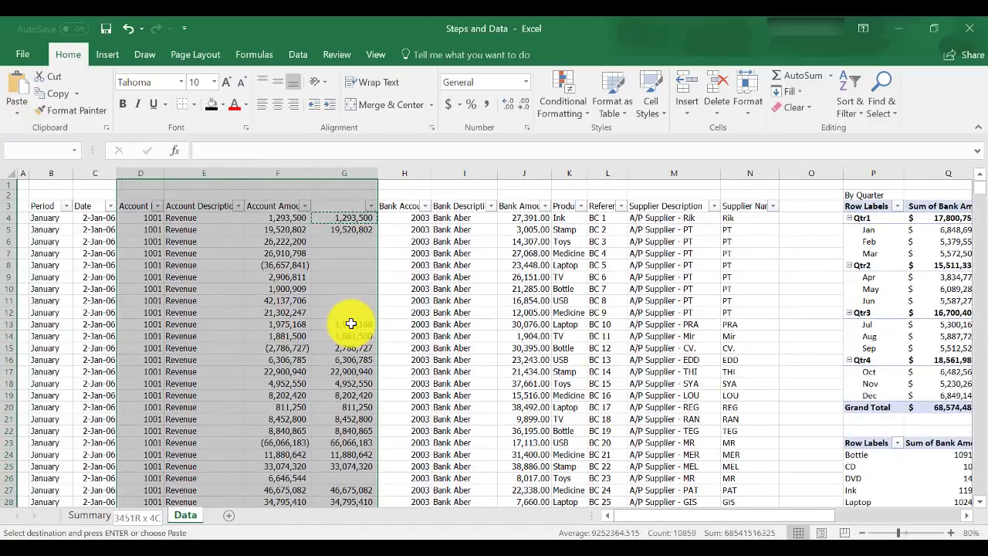
pyautogui.press('Return')
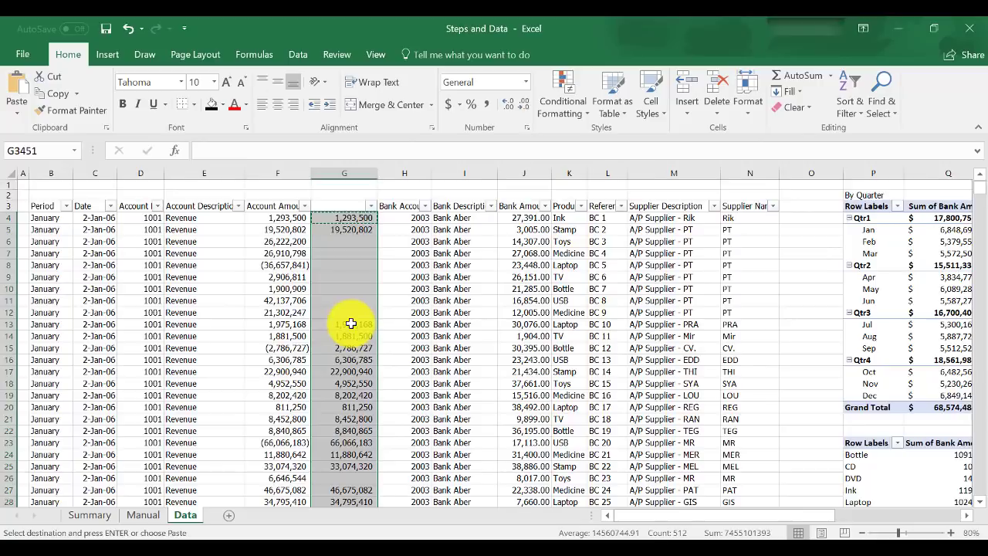
# Select and copy the whole filled column of absolute values.
pyautogui.hotkey('ctrl', 'Up')
pyautogui.hotkey('ctrl', 'shift', 'Down')
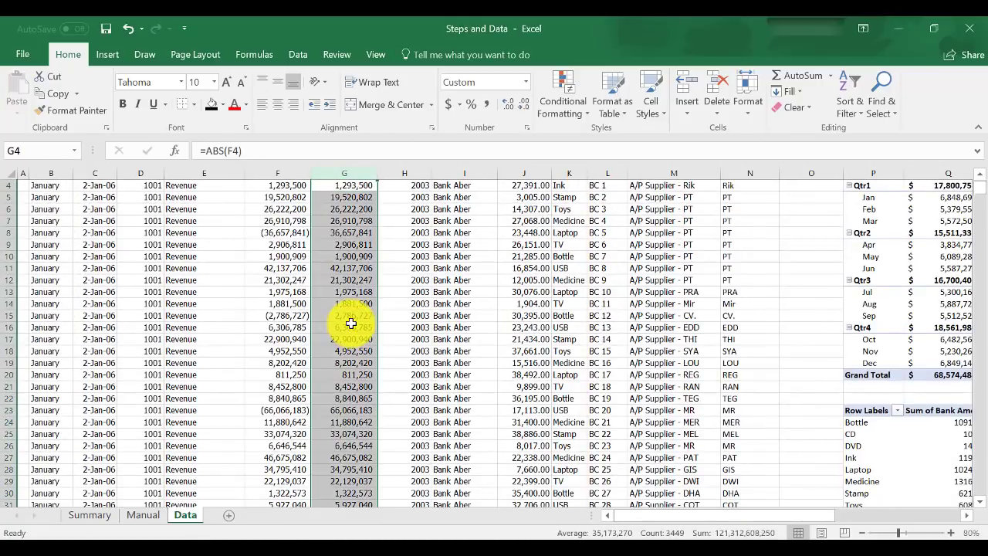
pyautogui.hotkey('ctrl', 'c')
# Paste the copied absolute amounts back into column G as plain values.
pyautogui.rightClick(352, 324)
pyautogui.click(419, 153)
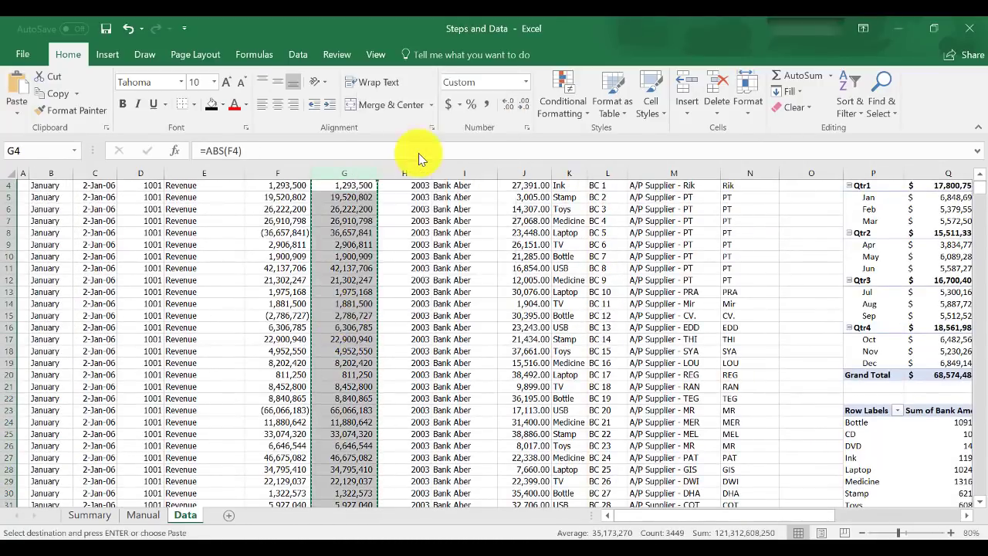
pyautogui.press('v')
pyautogui.press('Return')
pyautogui.press('Left')
# Move the Account Amount header from F3 to G3.
pyautogui.press('Up')
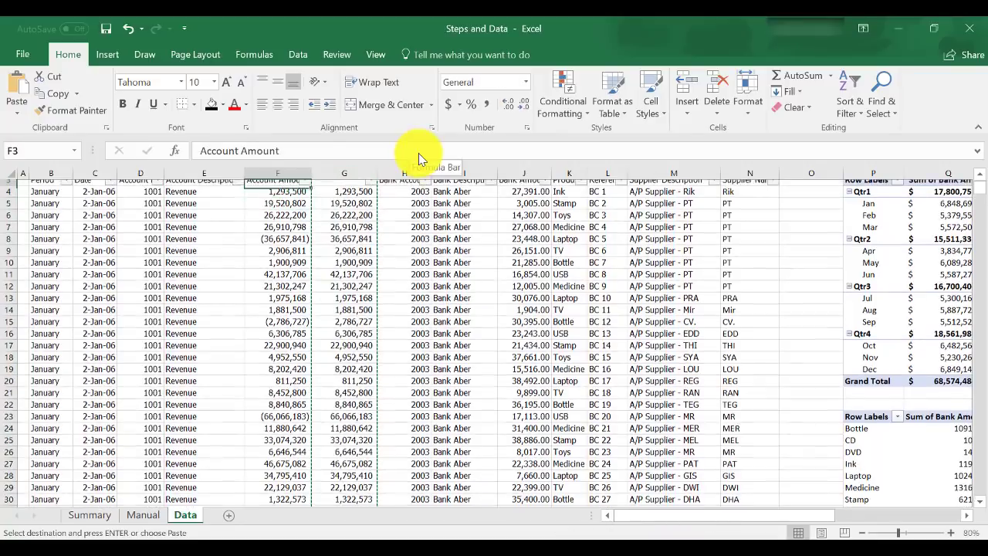
pyautogui.hotkey('ctrl', 'x')
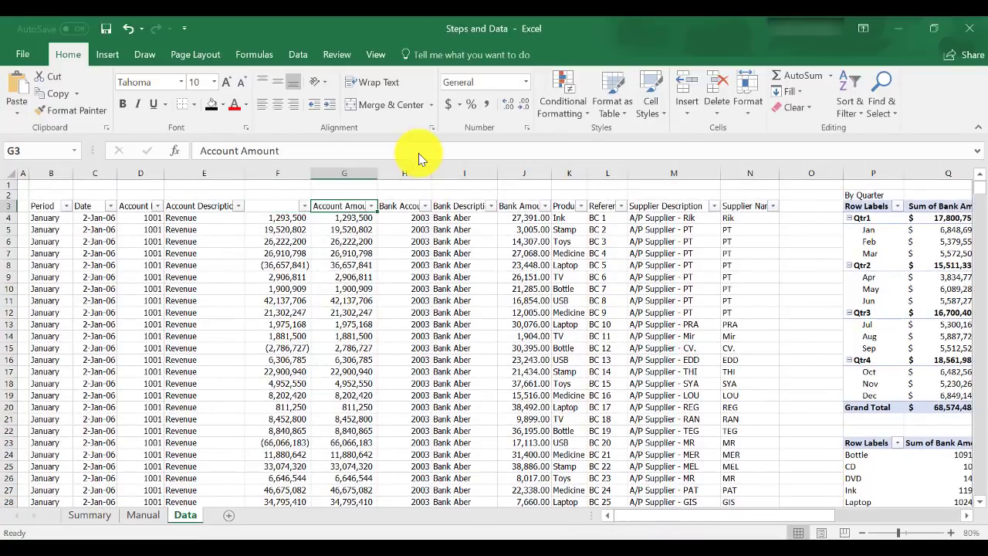
pyautogui.press('Right')
pyautogui.press('Return')
pyautogui.press('Left')
pyautogui.hotkey('ctrl', 'shift', 'Down')
pyautogui.press('F2')
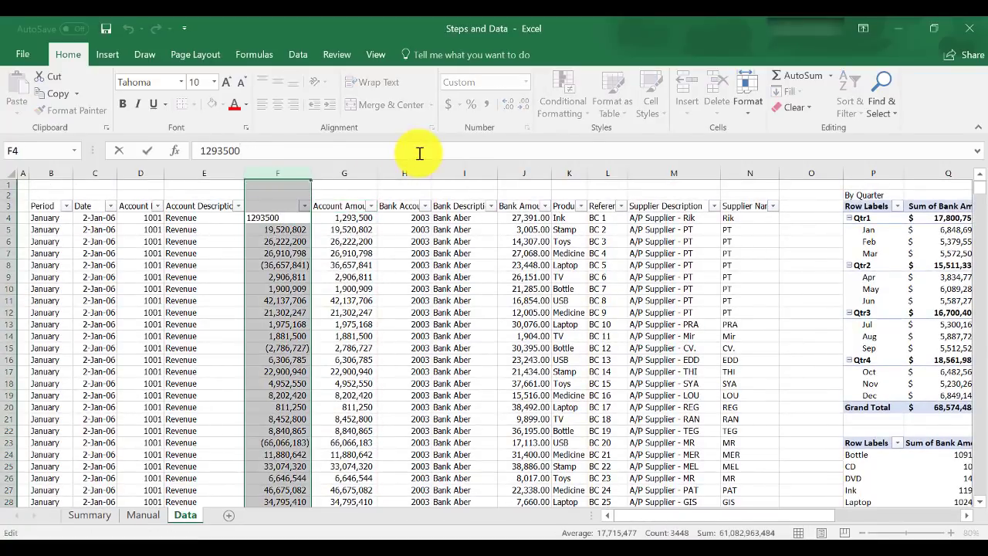
pyautogui.press('Escape')
pyautogui.hotkey('ctrl', 'z')
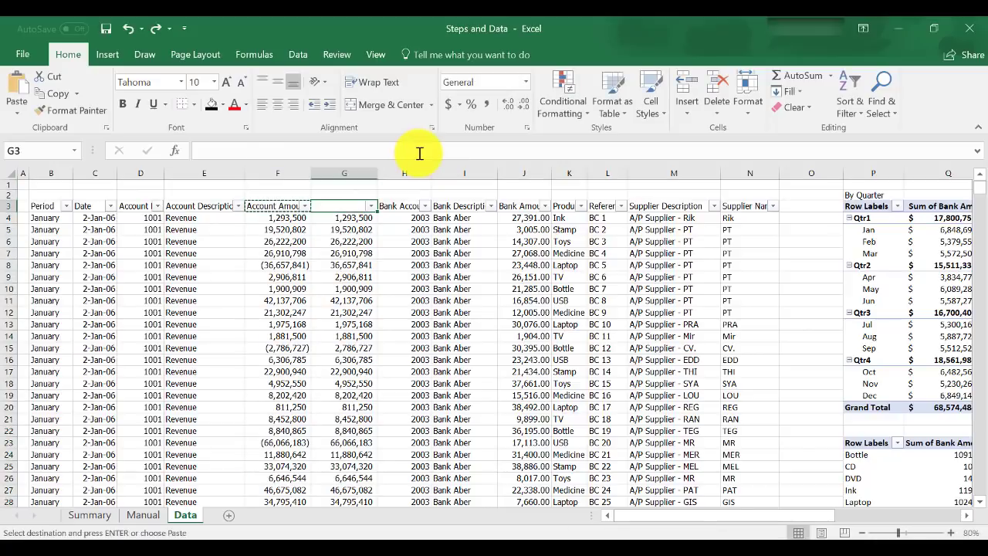
pyautogui.press('Right')
# Delete the original signed amount column F.
pyautogui.press('Return')
pyautogui.press('Left')
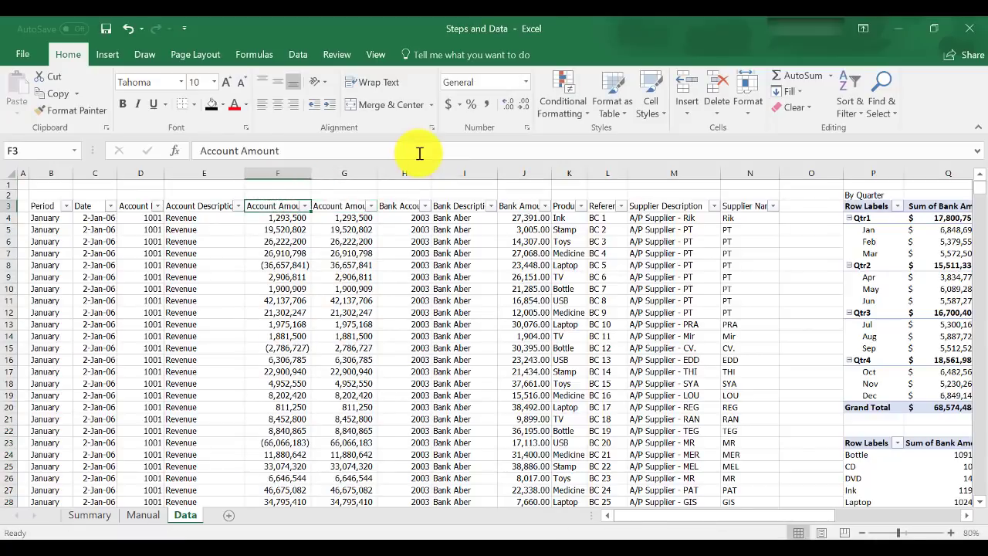
pyautogui.hotkey('ctrl', 'space')
pyautogui.hotkey('ctrl', '-')
pyautogui.press('Down')
pyautogui.press('Right')
# Autofit column F so its 59,797,225,071 total is fully visible.
pyautogui.hotkey('ctrl', 'Left')
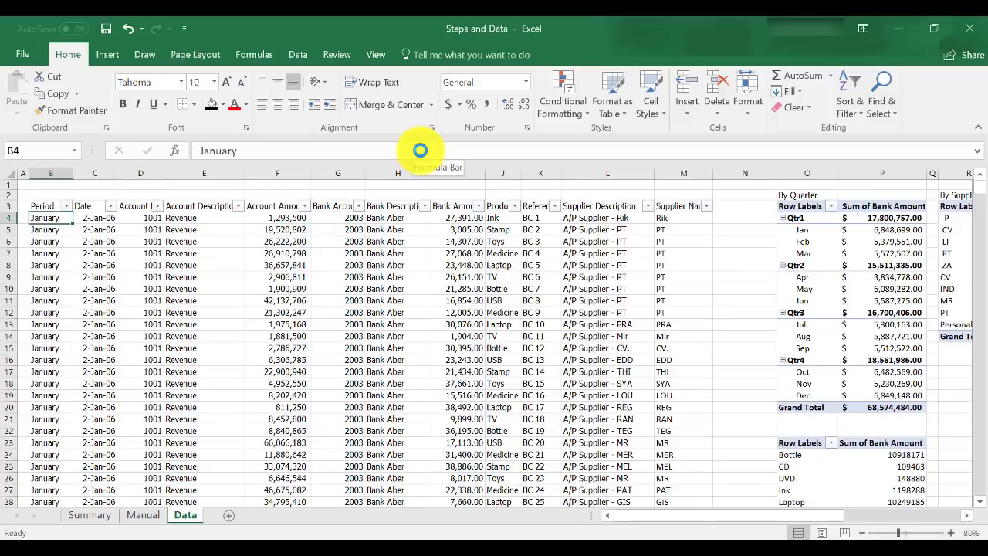
pyautogui.hotkey('ctrl', 'Down')
pyautogui.press('Down')
pyautogui.press('Right')
pyautogui.press('Right')
pyautogui.press('Right')
pyautogui.press('Right')
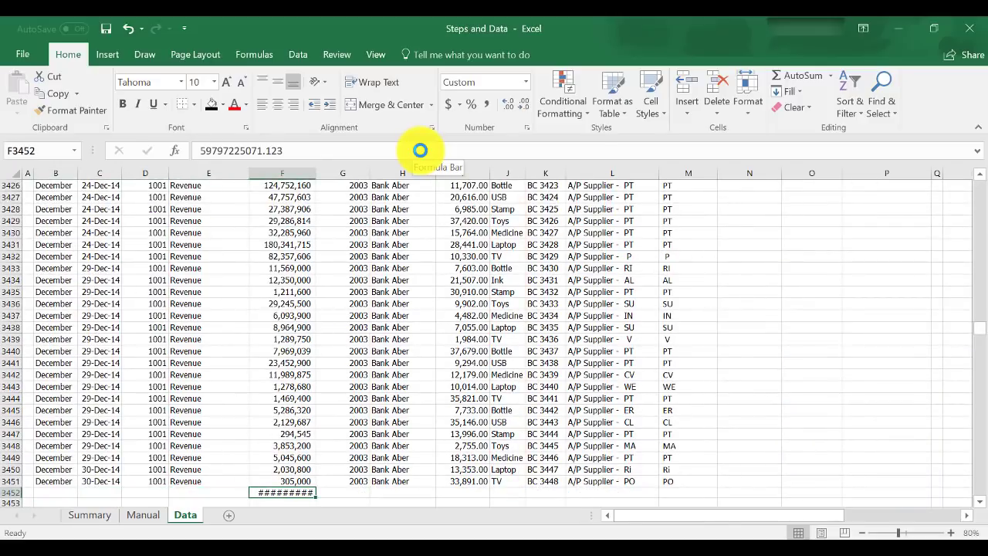
pyautogui.hotkey('ctrl', 'space')
pyautogui.hotkey('alt', 'o')
pyautogui.press('c')
pyautogui.press('a')
pyautogui.press('Right')
pyautogui.press('Right')
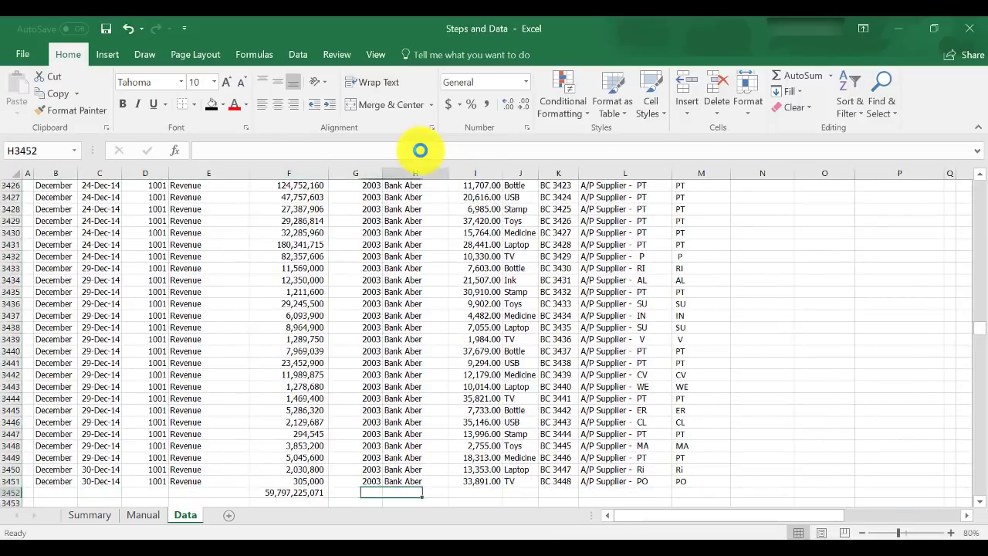
pyautogui.press('Down')
pyautogui.press('Down')
pyautogui.press('Down')
pyautogui.press('Down')
pyautogui.press('Down')
pyautogui.press('Down')
pyautogui.press('Down')
pyautogui.press('Down')
pyautogui.press('Down')
pyautogui.press('Down')
# Delete rows 3456–6439 holding the leftover copied supplier codes.
pyautogui.press('Right')
pyautogui.press('Right')
pyautogui.press('Right')
pyautogui.press('Right')
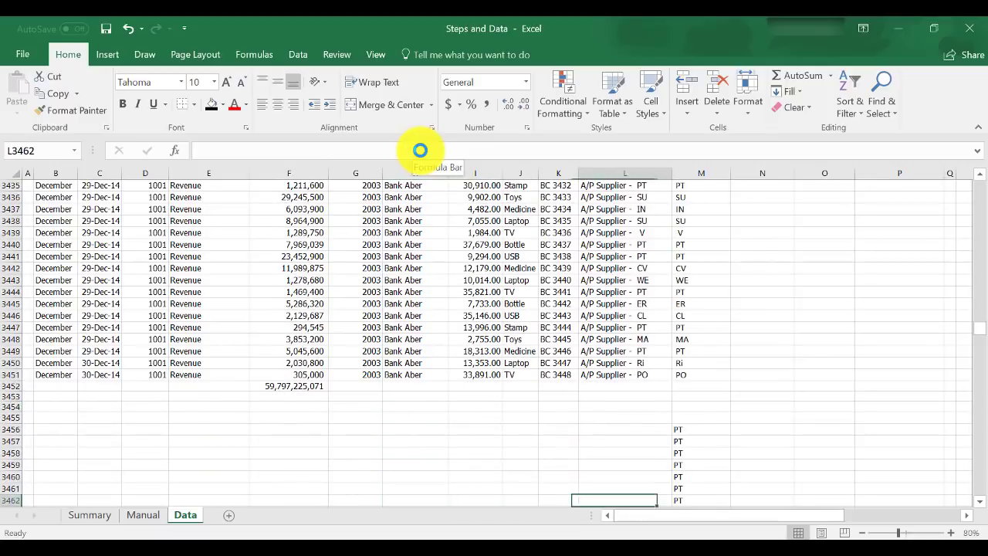
pyautogui.press('Right')
pyautogui.press('Right')
pyautogui.press('Right')
pyautogui.press('Right')
pyautogui.press('Right')
pyautogui.press('Right')
pyautogui.press('Right')
pyautogui.press('Right')
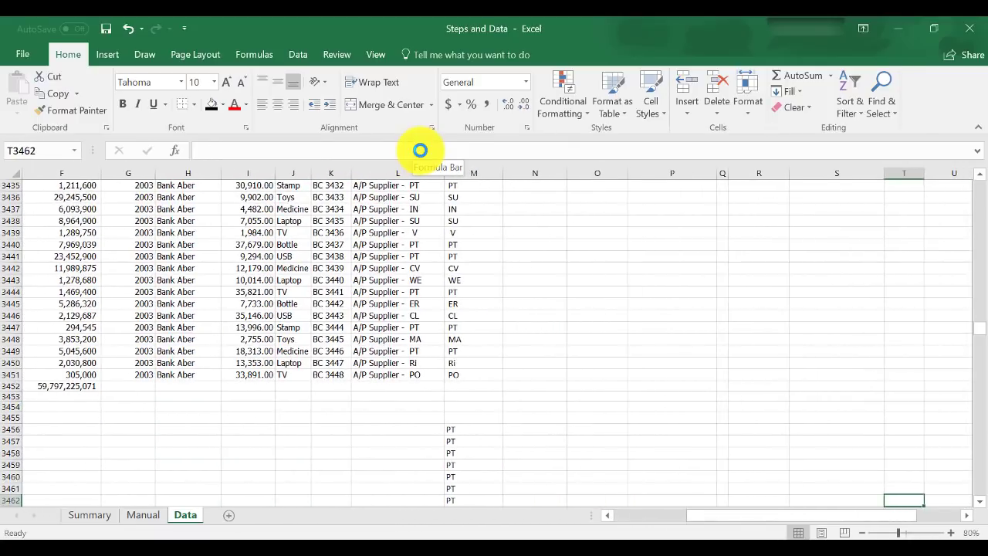
pyautogui.hotkey('ctrl', 'Left')
pyautogui.press('Up')
pyautogui.press('Up')
pyautogui.press('Up')
pyautogui.press('Up')
pyautogui.press('Up')
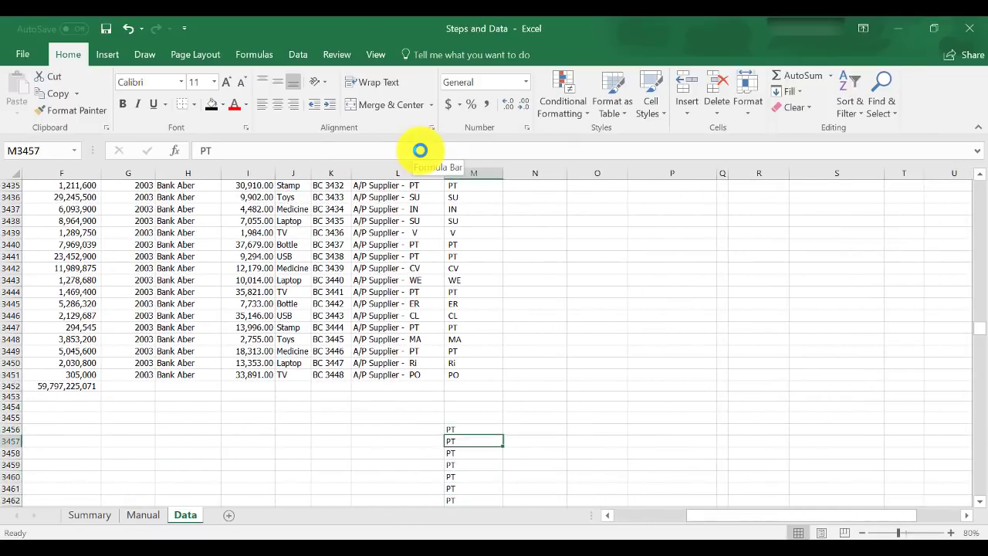
pyautogui.press('Down')
pyautogui.hotkey('ctrl', 'Down')
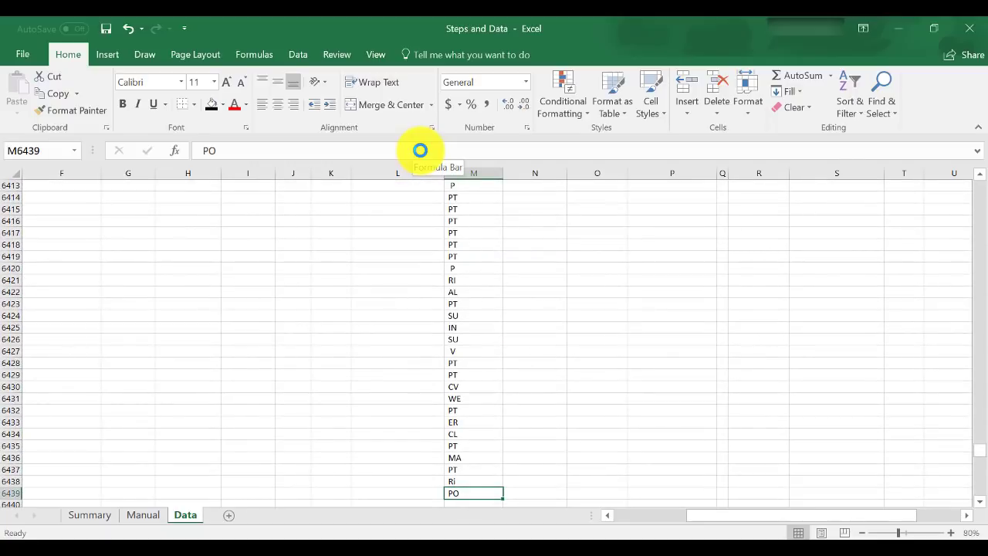
pyautogui.press('Up')
pyautogui.press('Up')
pyautogui.press('Up')
pyautogui.press('Down')
pyautogui.press('Down')
pyautogui.press('Down')
pyautogui.hotkey('ctrl', 'Down')
pyautogui.hotkey('ctrl', 'Down')
pyautogui.hotkey('ctrl', 'Up')
pyautogui.hotkey('ctrl', 'Up')
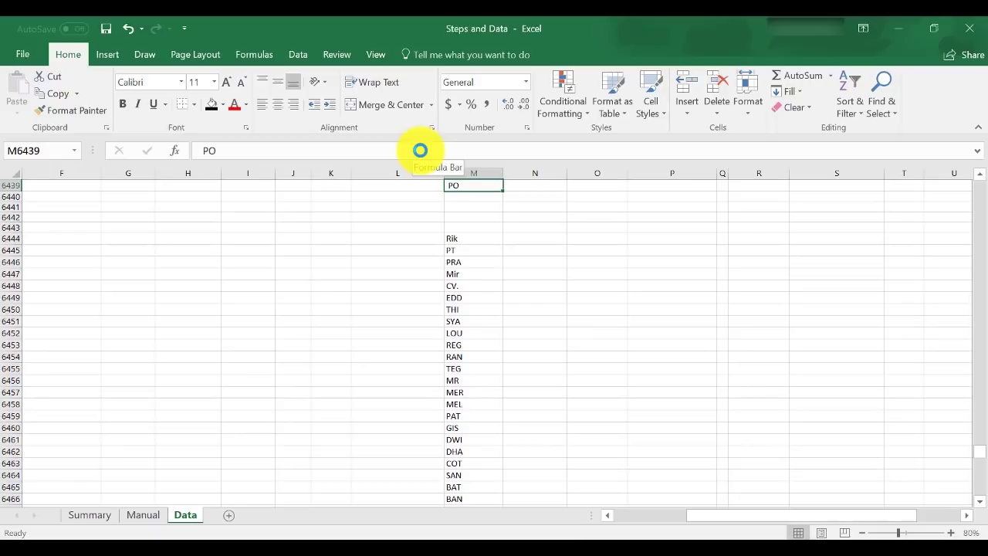
pyautogui.hotkey('shift', 'space')
pyautogui.hotkey('ctrl', 'shift', 'Up')
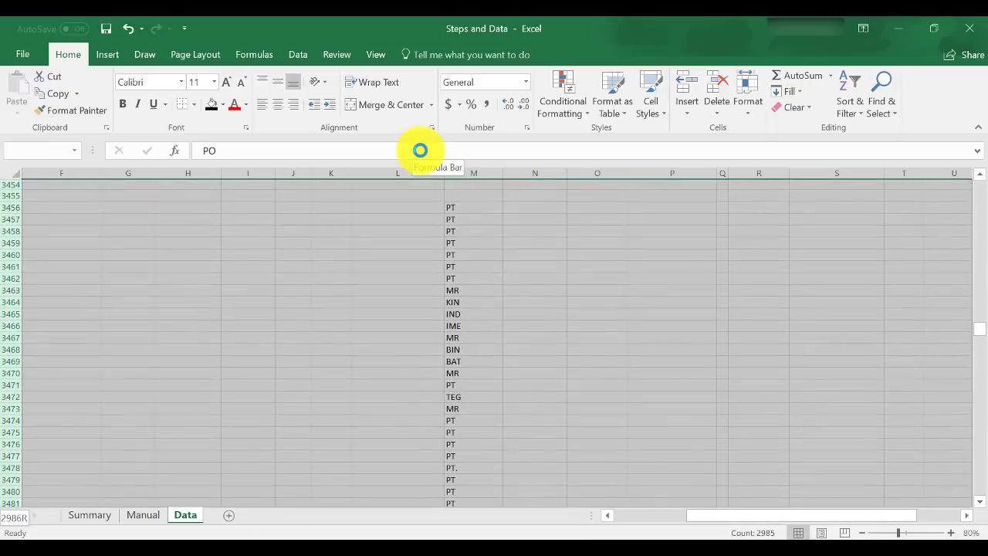
pyautogui.hotkey('shift', 'Down')
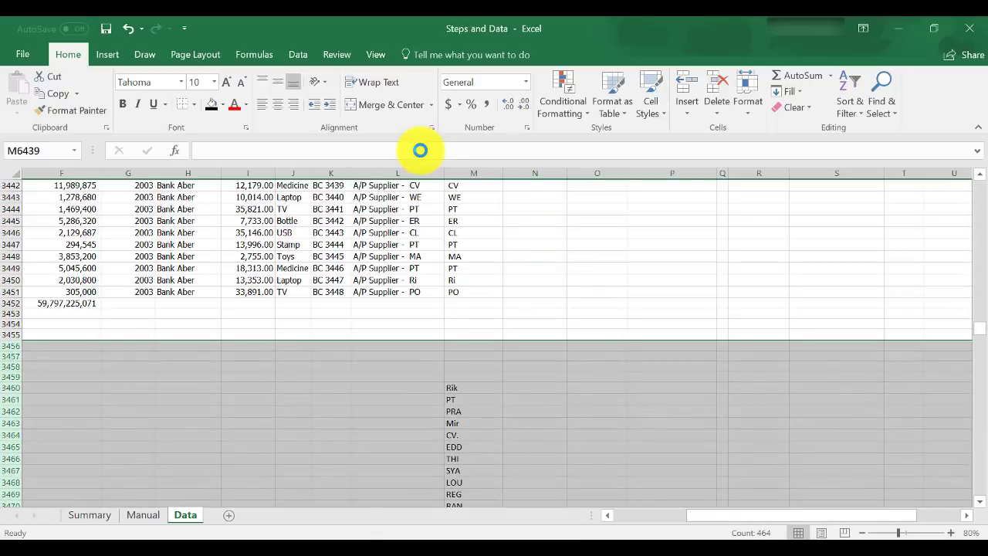
pyautogui.hotkey('ctrl', '-')
# Go to the cell beside Rik, the first unique supplier in M3460.
pyautogui.hotkey('ctrl', 'Down')
pyautogui.hotkey('ctrl', 'Up')
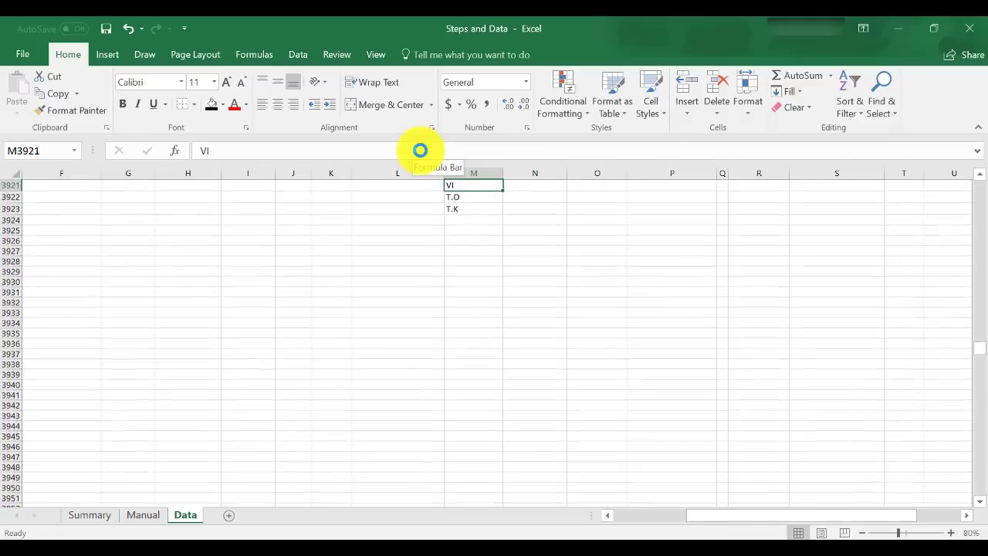
pyautogui.hotkey('ctrl', 'Up')
pyautogui.hotkey('ctrl', 'Up')
pyautogui.press('Up')
pyautogui.press('Down')
pyautogui.press('Right')
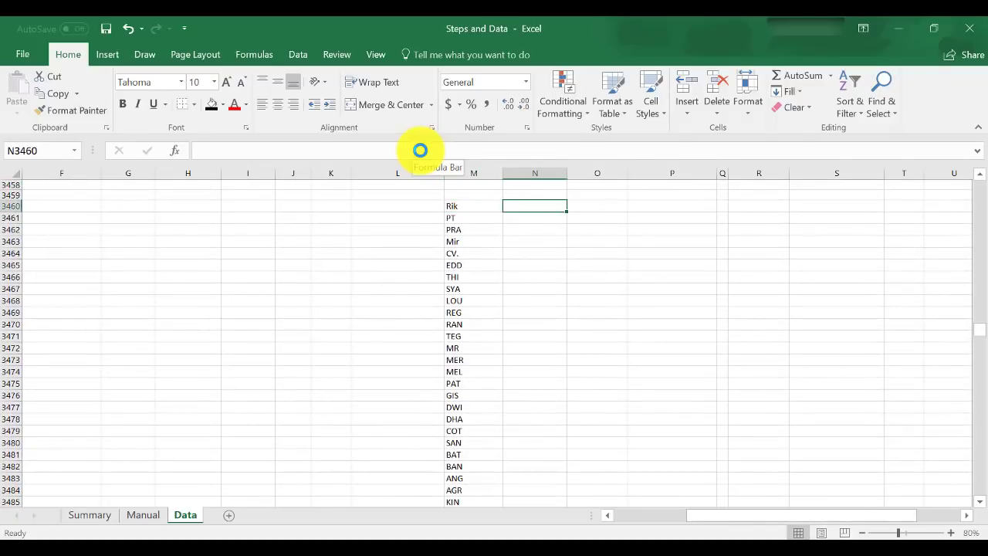
# Start =SUMIF in N3460 with criteria range M4:M3451 and criterion M3460.
pyautogui.write('=sumif9')
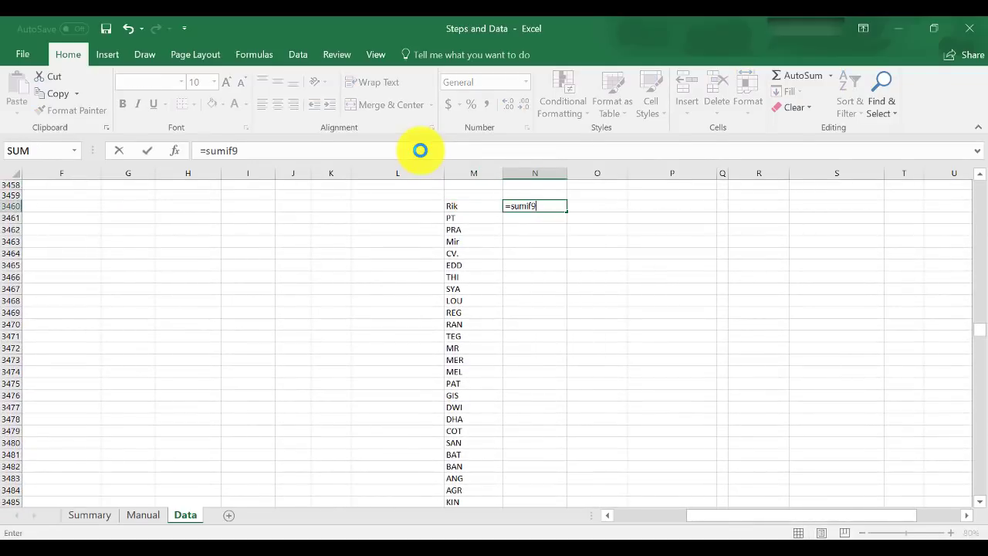
pyautogui.press('BackSpace')
pyautogui.write('(')
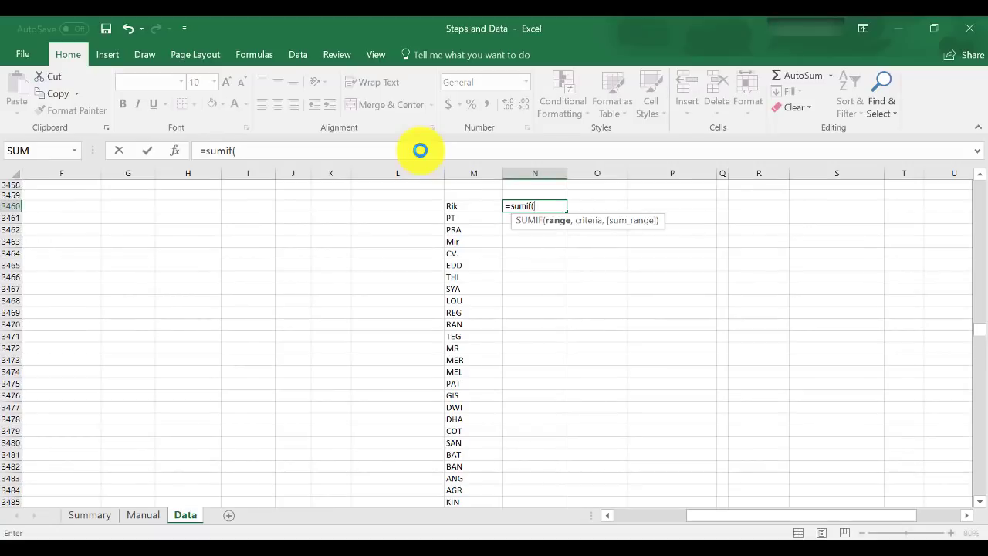
pyautogui.press('Left')
pyautogui.press('Up')
pyautogui.press('Up')
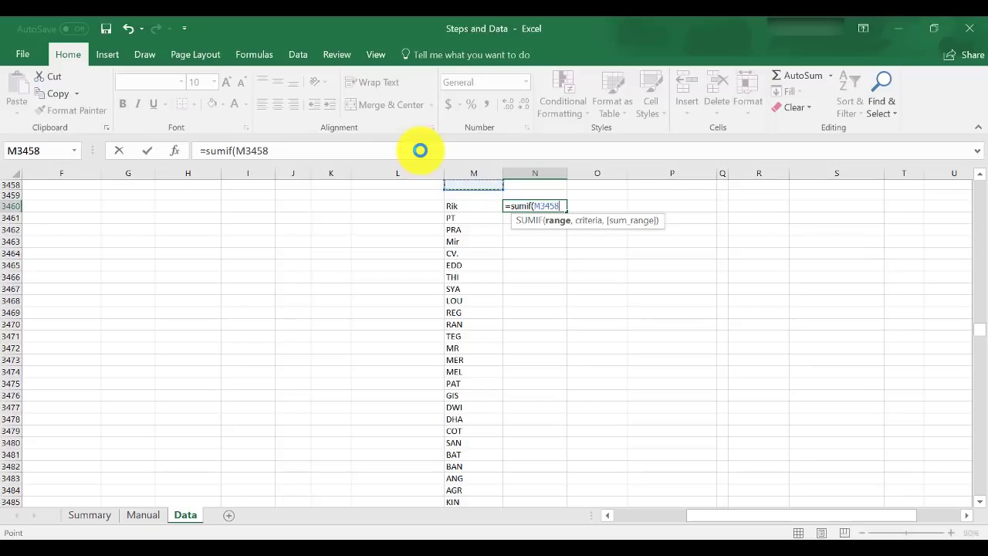
pyautogui.hotkey('ctrl', 'Up')
pyautogui.hotkey('ctrl', 'Up')
pyautogui.press('Down')
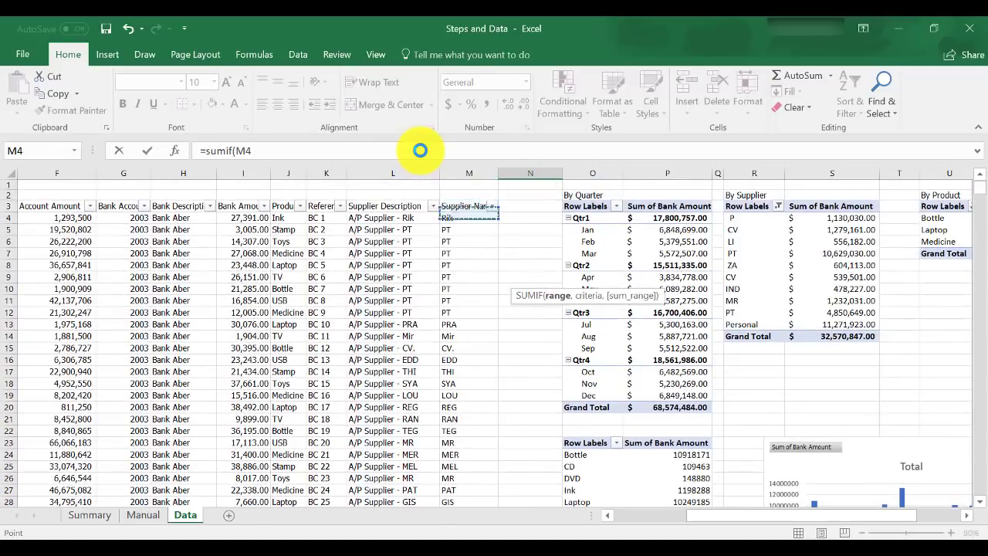
pyautogui.hotkey('ctrl', 'shift', 'Down')
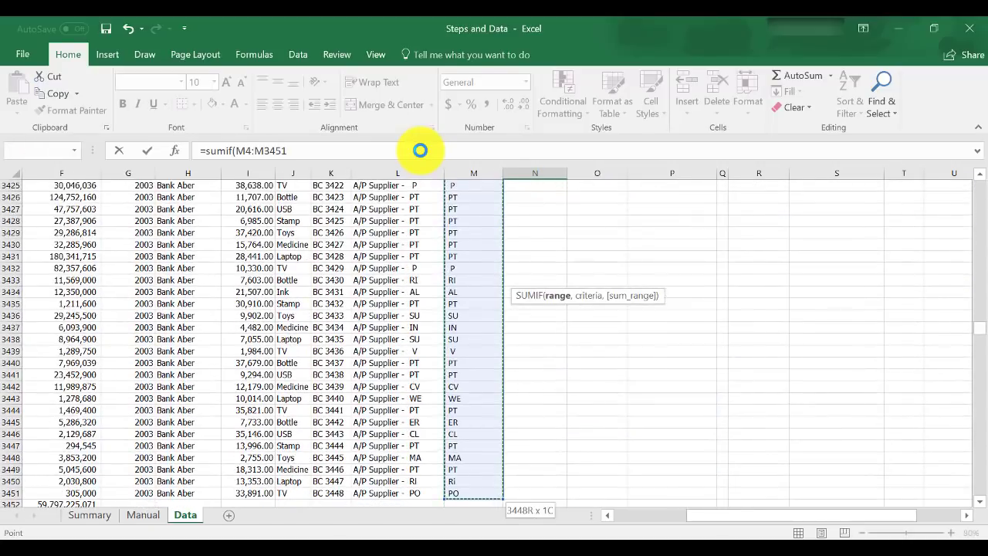
pyautogui.write(',')
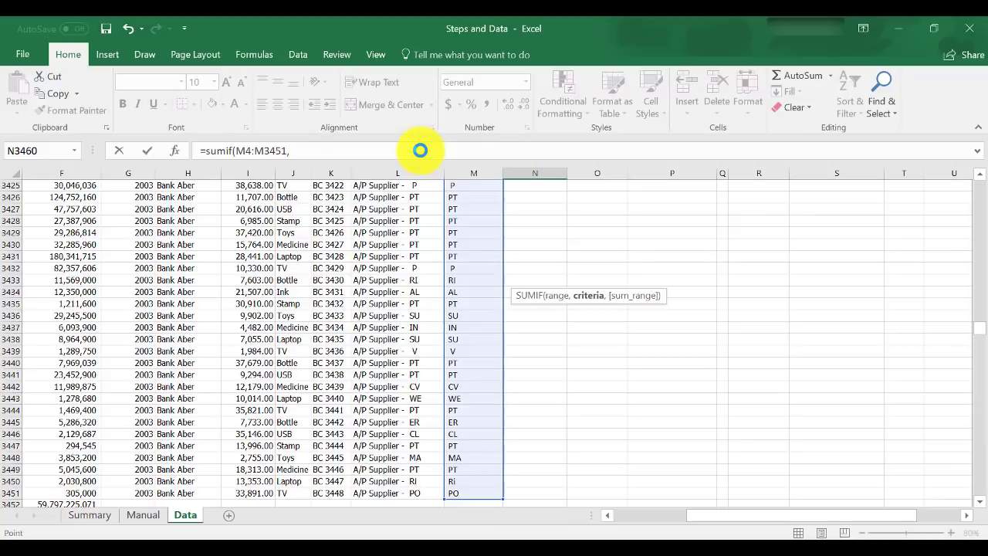
pyautogui.press('Left')
pyautogui.write(',')
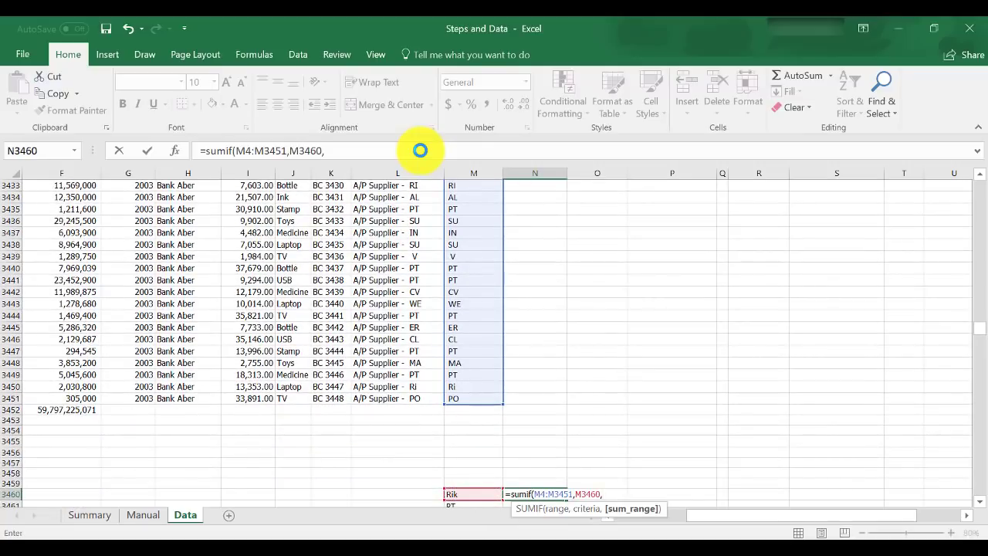
# Complete the SUMIF with sum range I4:I3451 to total Rik's bank amounts.
pyautogui.press('Left')
pyautogui.press('Left')
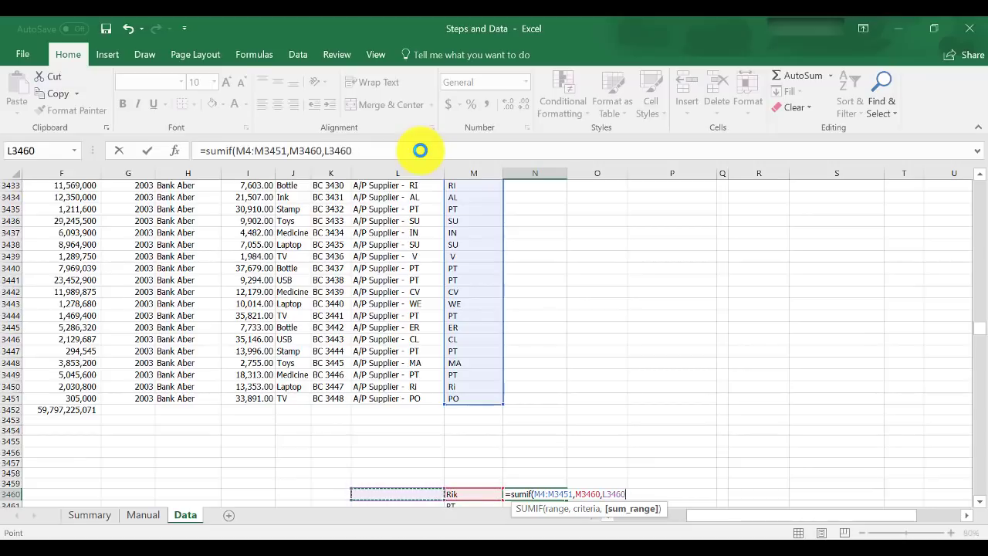
pyautogui.press('Up')
pyautogui.press('Up')
pyautogui.press('Up')
pyautogui.press('Up')
pyautogui.press('Up')
pyautogui.press('Up')
pyautogui.press('Up')
pyautogui.press('Up')
pyautogui.press('Up')
pyautogui.hotkey('ctrl', 'Up')
pyautogui.hotkey('ctrl', 'Up')
pyautogui.press('Down')
pyautogui.press('Left')
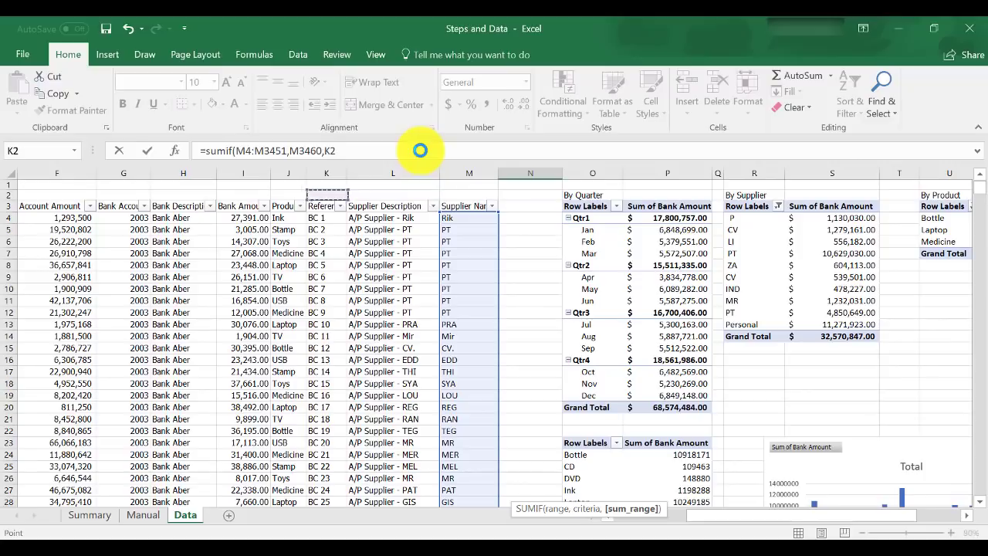
pyautogui.press('Down')
pyautogui.press('Left')
pyautogui.press('Left')
pyautogui.press('Down')
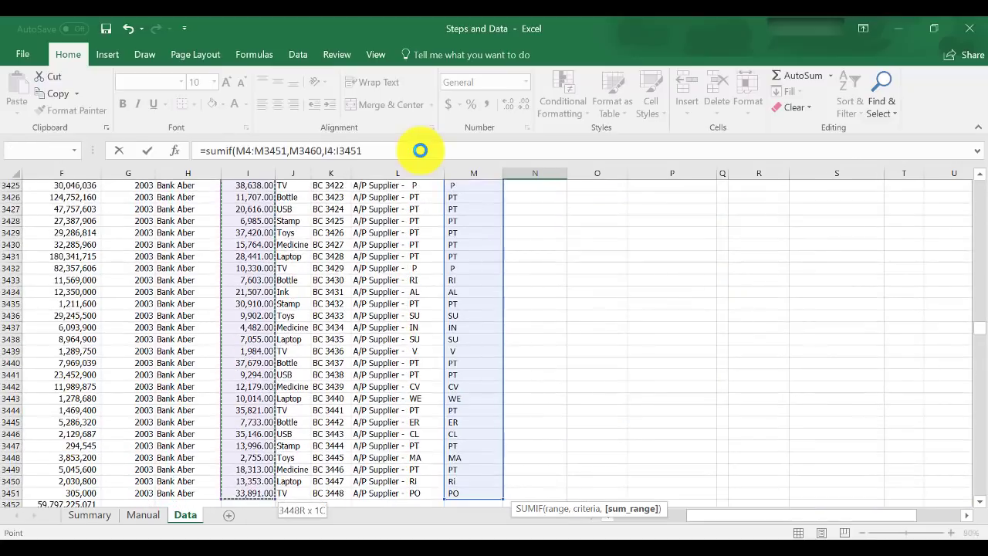
pyautogui.press('Return')
pyautogui.press('Up')
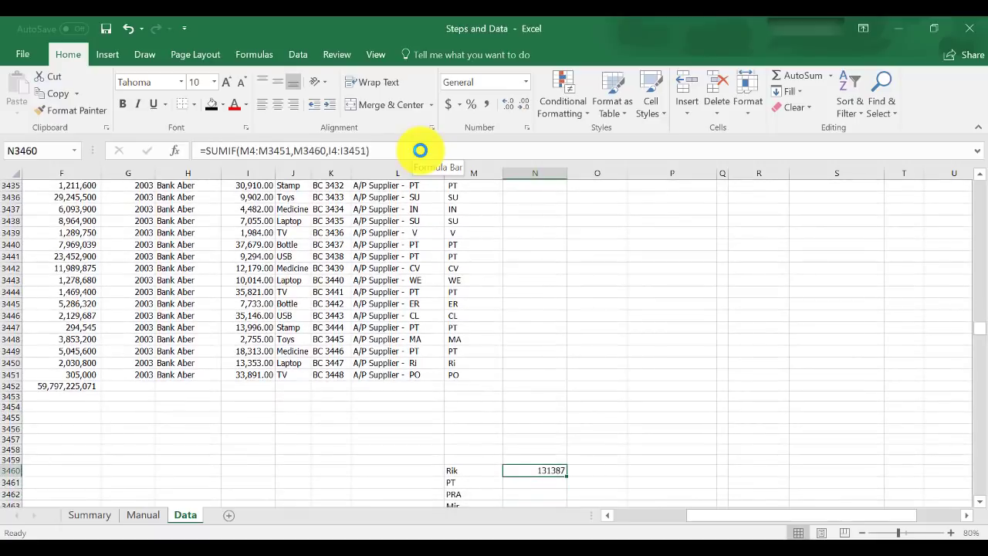
# Apply Number format showing 131,387.00, then select the formula's sum range for editing.
pyautogui.hotkey('ctrl', 'shift', '1')
pyautogui.click(420, 151)
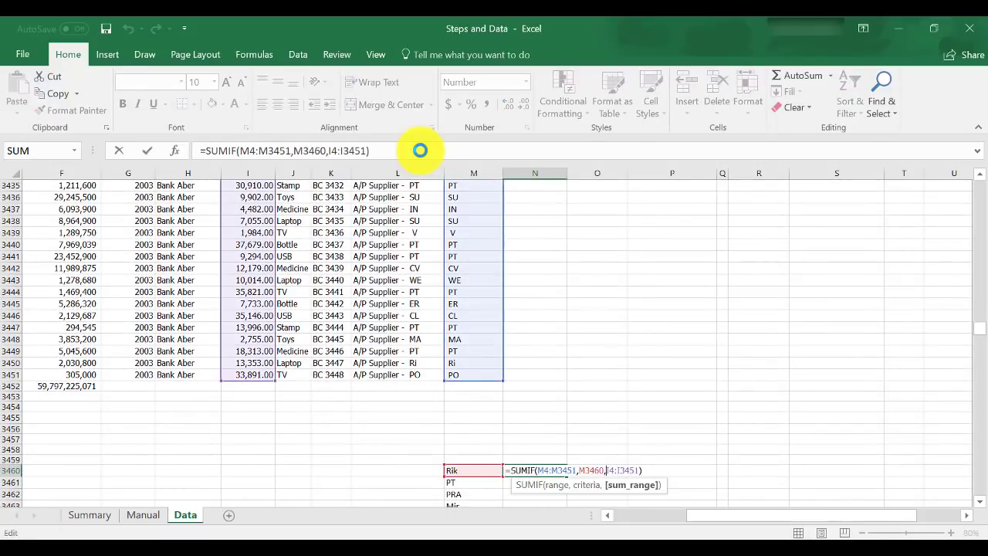
pyautogui.hotkey('shift', 'Right')
pyautogui.hotkey('shift', 'Right')
pyautogui.hotkey('shift', 'Right')
pyautogui.hotkey('shift', 'Right')
pyautogui.hotkey('shift', 'Right')
pyautogui.hotkey('shift', 'Right')
pyautogui.hotkey('shift', 'Right')
pyautogui.hotkey('shift', 'Right')
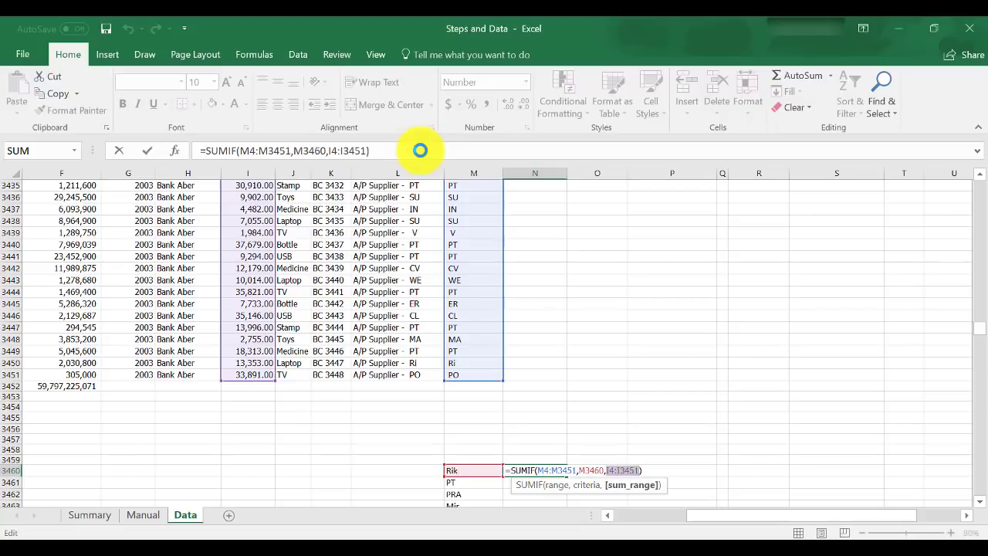
# Make the SUMIF ranges absolute ($M$4:$M$3451, $I$4:$I$3451), commit N3460, and copy it.
pyautogui.press('F4')
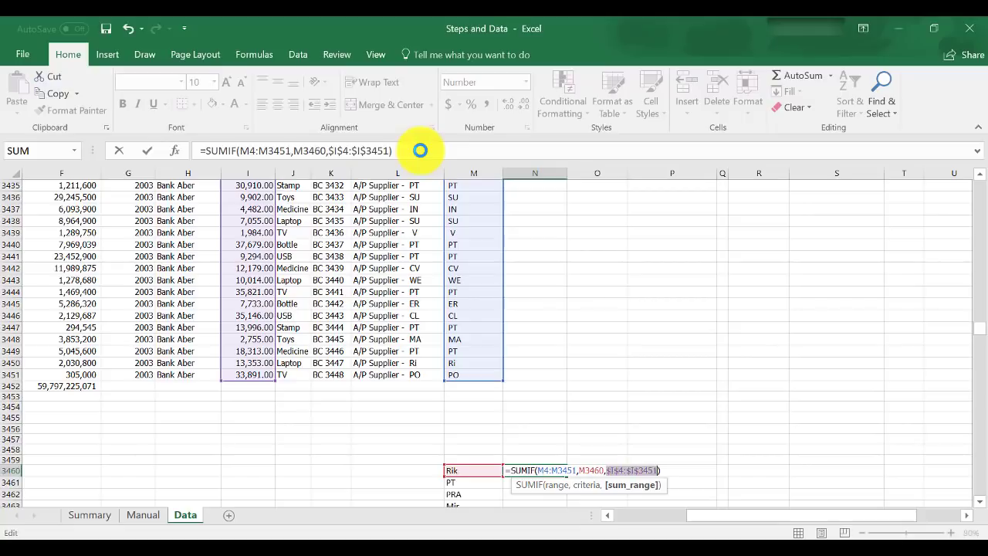
pyautogui.press('Left')
pyautogui.press('Right')
pyautogui.press('Right')
pyautogui.press('Right')
pyautogui.press('Right')
pyautogui.press('Left')
pyautogui.press('Left')
pyautogui.press('Left')
pyautogui.press('Left')
pyautogui.press('Left')
pyautogui.press('Left')
pyautogui.press('Left')
pyautogui.press('Left')
pyautogui.press('Left')
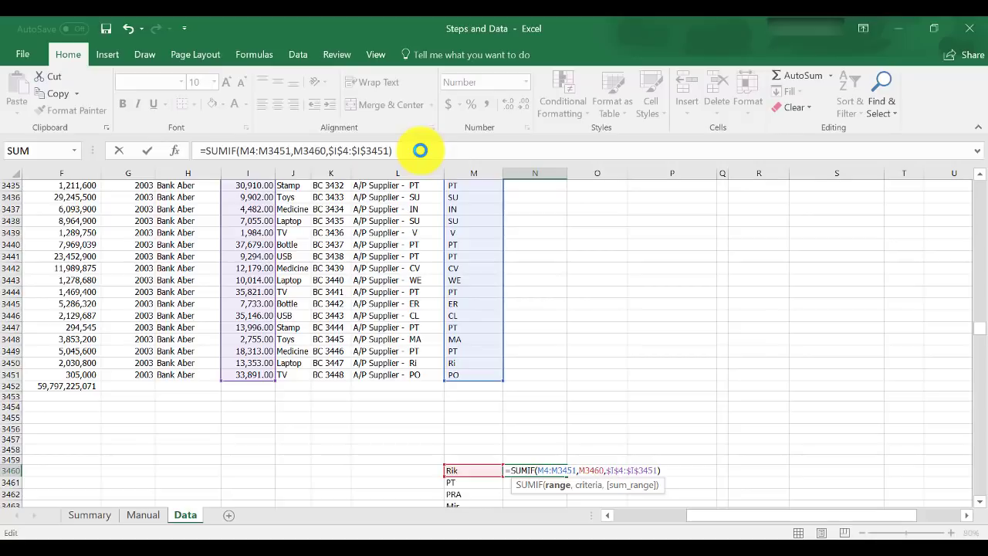
pyautogui.hotkey('shift', 'Left')
pyautogui.hotkey('shift', 'Left')
pyautogui.hotkey('shift', 'Left')
pyautogui.hotkey('shift', 'Left')
pyautogui.hotkey('shift', 'Left')
pyautogui.hotkey('shift', 'Left')
pyautogui.hotkey('shift', 'Left')
pyautogui.hotkey('shift', 'Left')
pyautogui.press('F4')
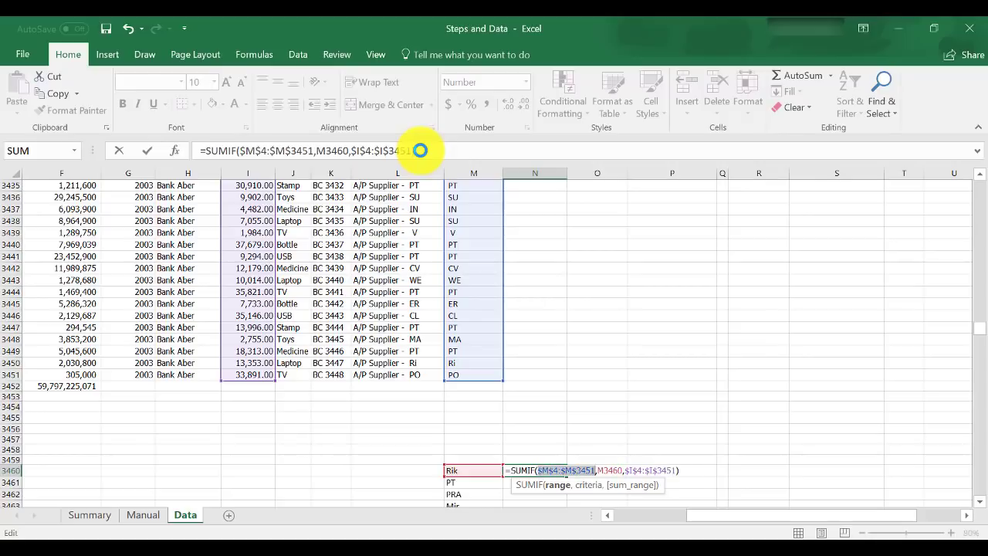
pyautogui.hotkey('ctrl', 'Return')
pyautogui.hotkey('ctrl', 'c')
# Paste the SUMIF formula down N3460:N3923 beside every supplier code.
pyautogui.press('Left')
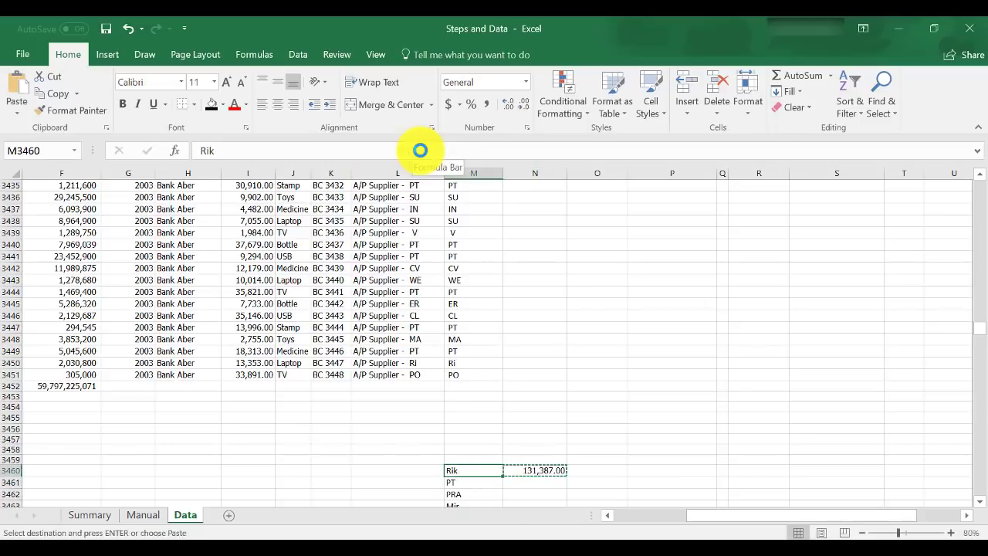
pyautogui.press('Down')
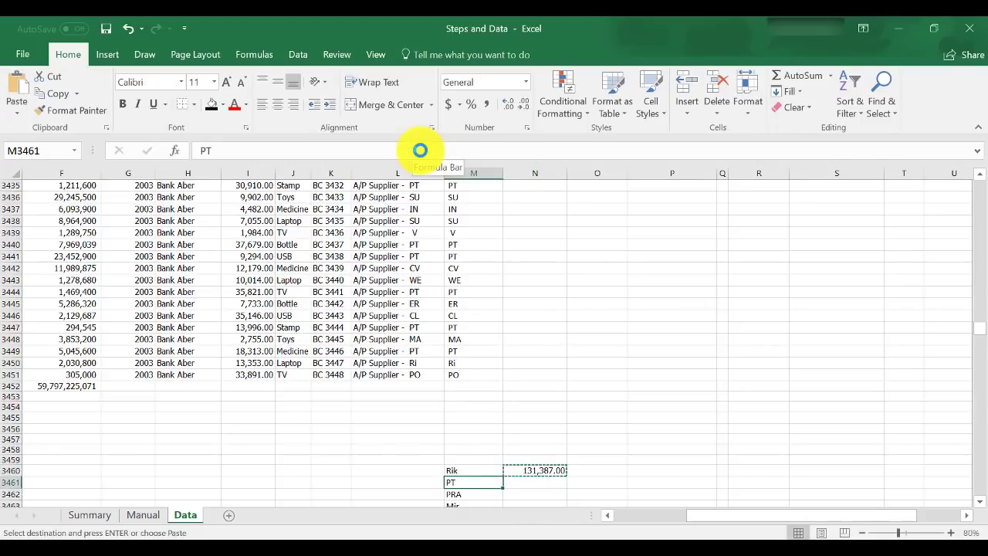
pyautogui.hotkey('ctrl', 'Down')
pyautogui.press('Right')
pyautogui.hotkey('ctrl', 'shift', 'Up')
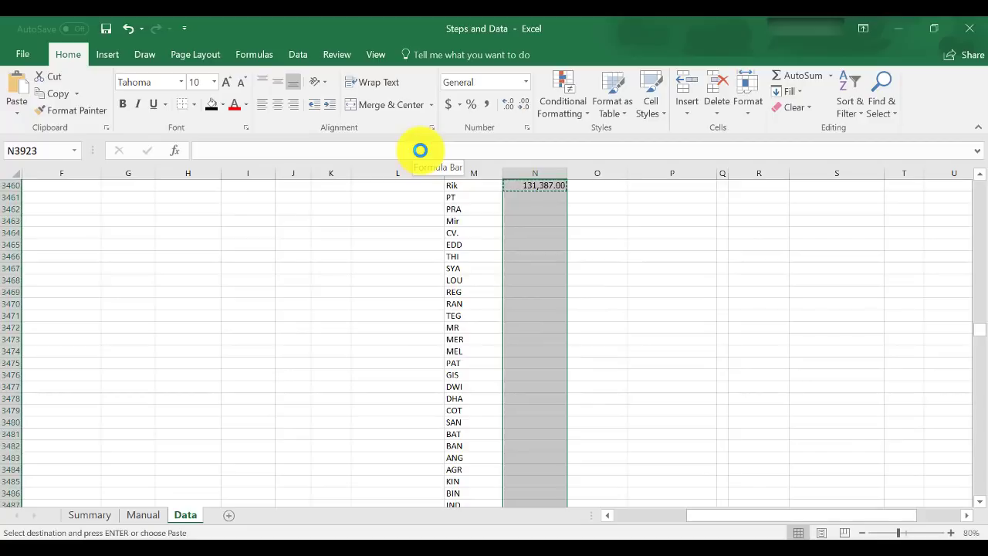
pyautogui.press('Return')
# Return to the empty cells above the supplier list, around M3459.
pyautogui.hotkey('ctrl', 'Up')
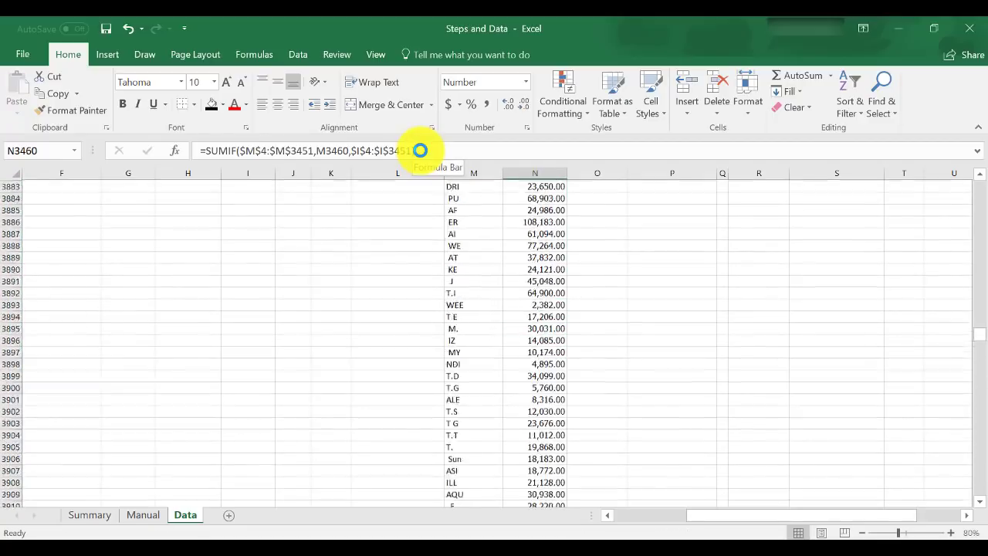
pyautogui.press('Up')
pyautogui.press('Up')
pyautogui.press('Up')
pyautogui.press('Down')
pyautogui.press('Down')
pyautogui.press('Down')
pyautogui.press('Left')
pyautogui.press('Up')
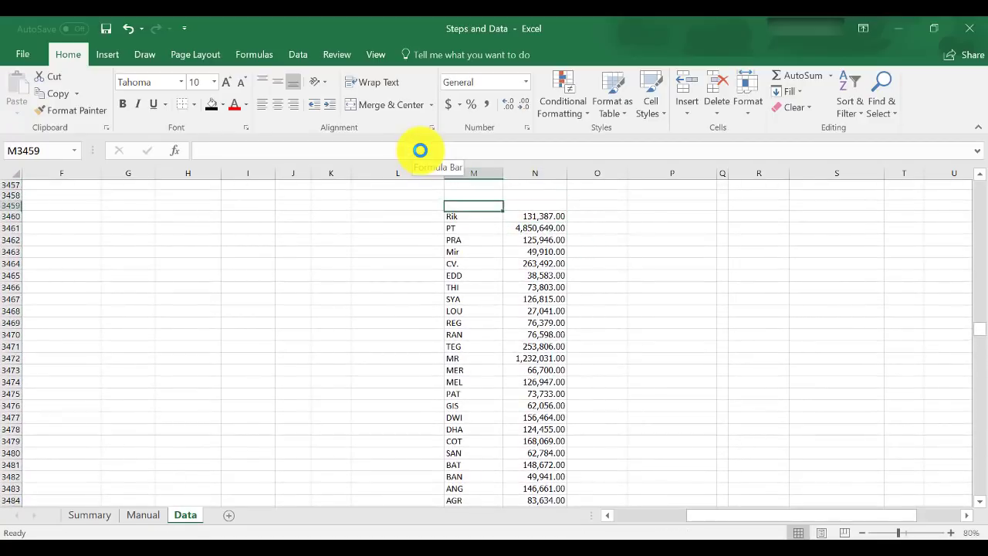
pyautogui.press('Up')
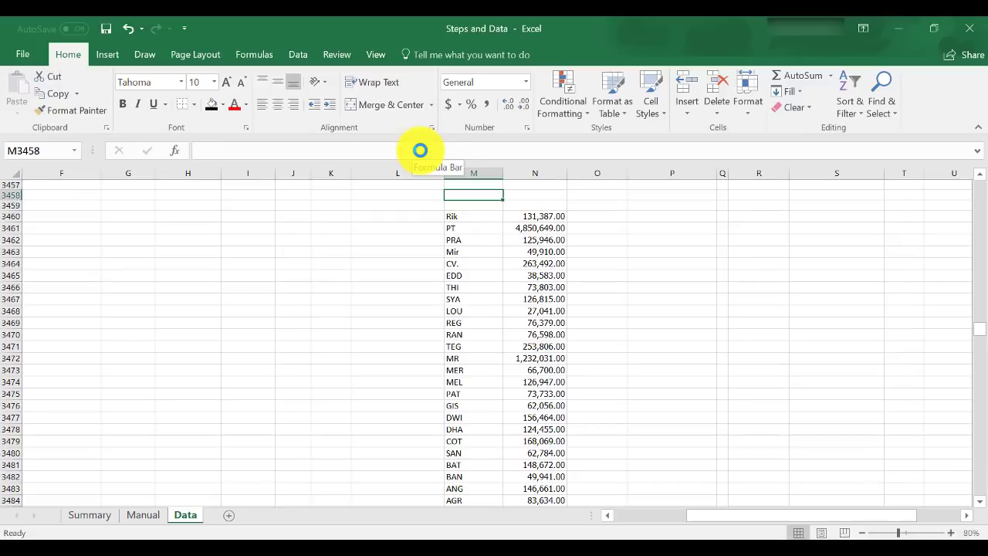
# Enter the title 'By Supplier' in M3458.
pyautogui.write('By Surn')
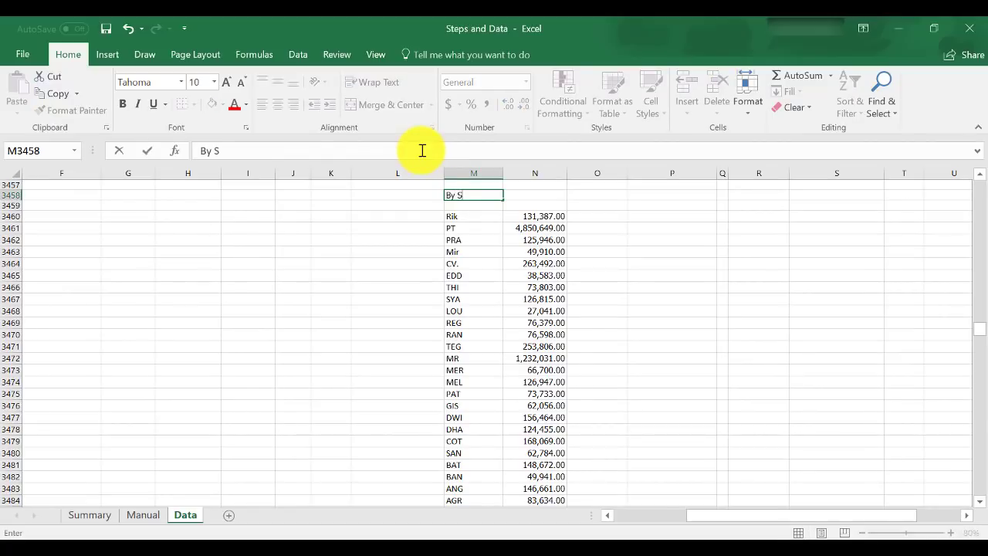
pyautogui.press('BackSpace')
pyautogui.press('BackSpace')
pyautogui.write('pplier')
pyautogui.press('Return')
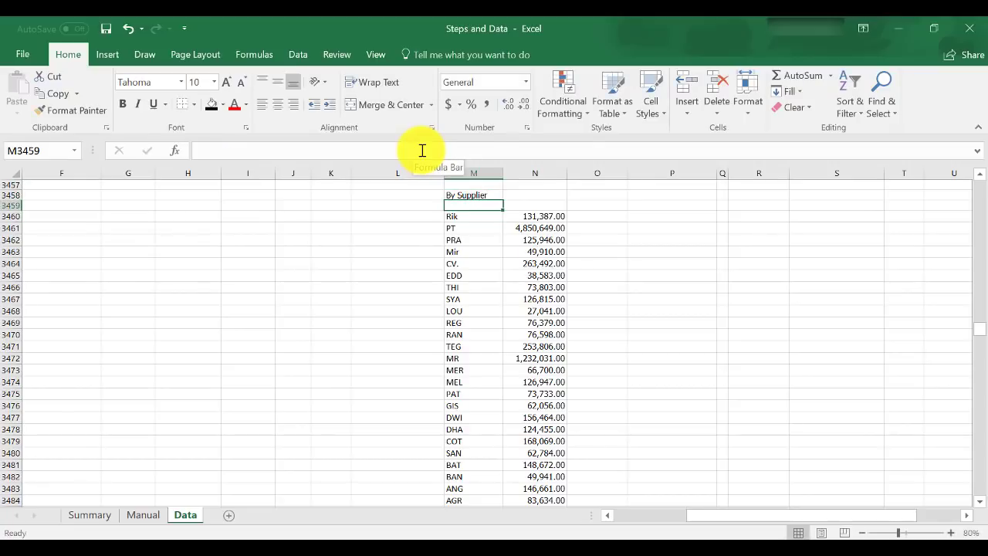
# Add the headings 'Supplier Name' in M3459 and 'Amount' in N3459.
pyautogui.write('Mar')
pyautogui.press('BackSpace')
pyautogui.press('BackSpace')
pyautogui.press('BackSpace')
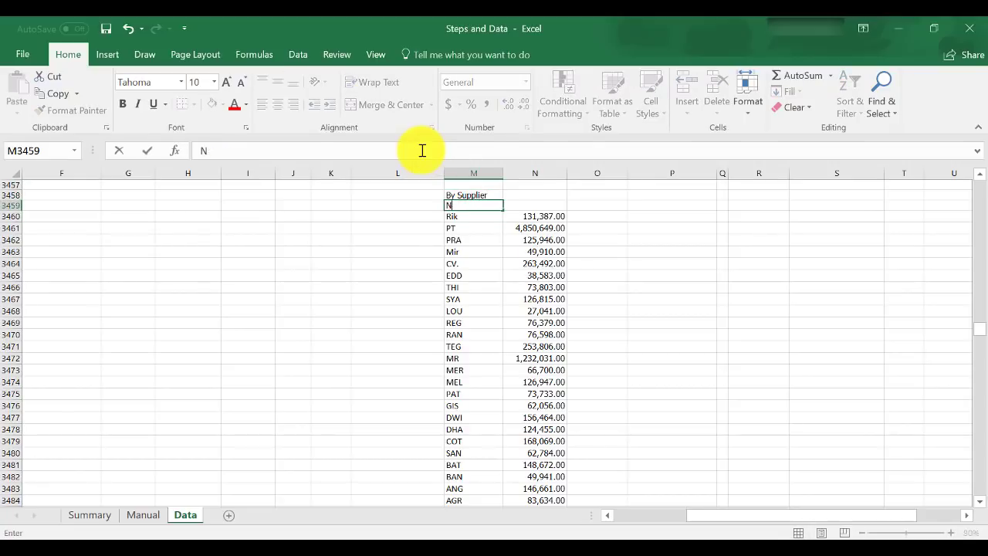
pyautogui.write('S')
pyautogui.press('BackSpace')
pyautogui.write('Supplier Name')
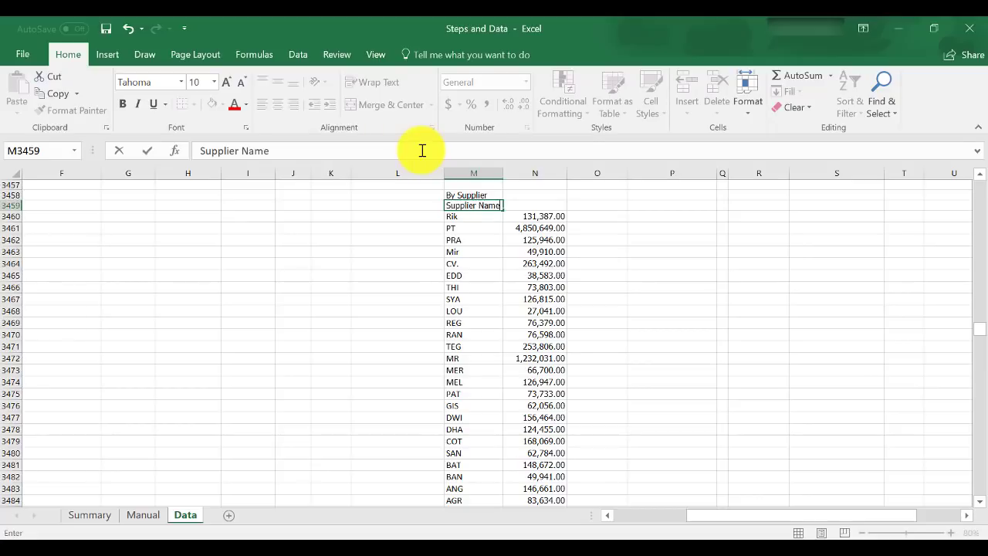
pyautogui.press('Tab')
pyautogui.write('A')
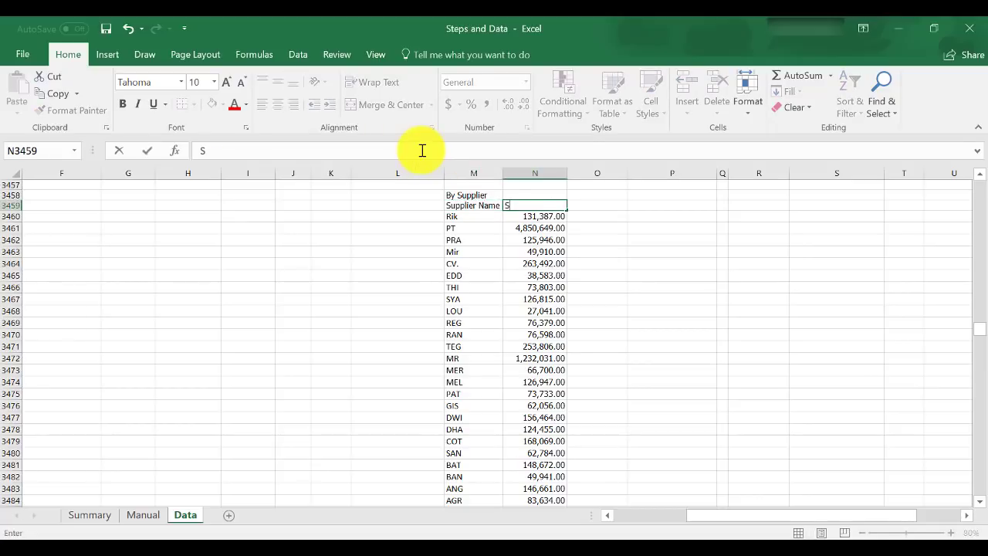
pyautogui.write('mount')
pyautogui.press('Return')
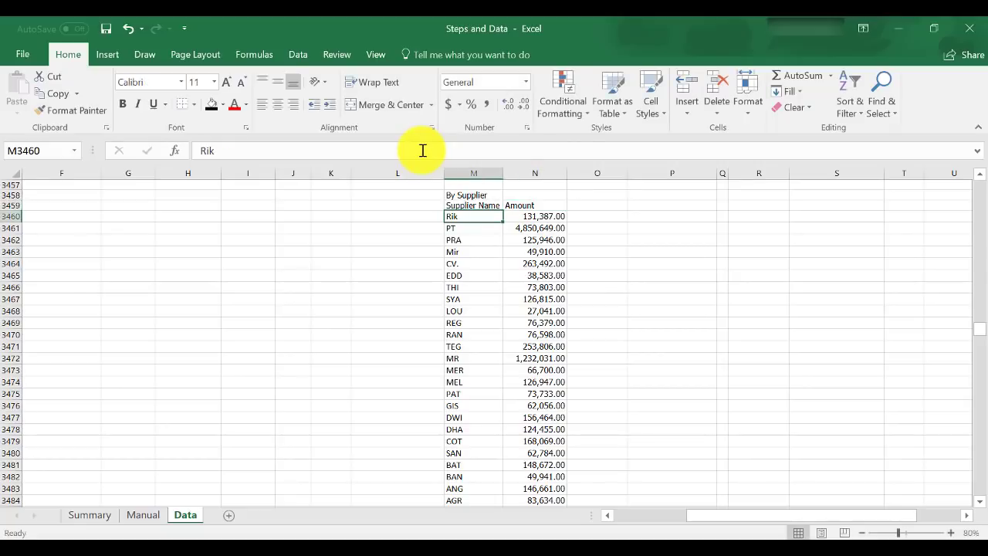
pyautogui.press('Right')
pyautogui.press('Left')
pyautogui.press('Right')
# Select the By Supplier table from the headings down to row 3923.
pyautogui.press('Left')
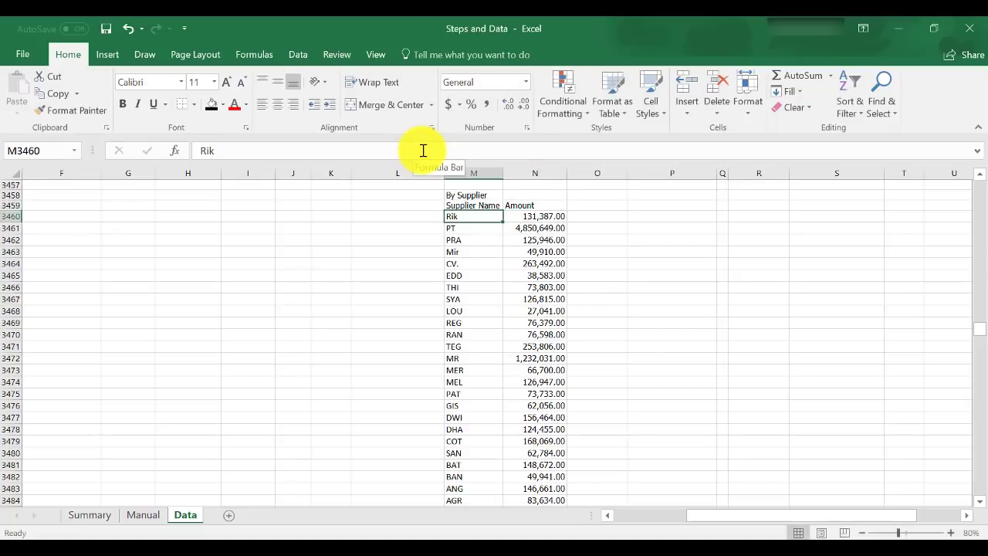
pyautogui.press('Up')
pyautogui.hotkey('ctrl', 'shift', 'Right')
pyautogui.hotkey('ctrl', 'shift', 'Down')
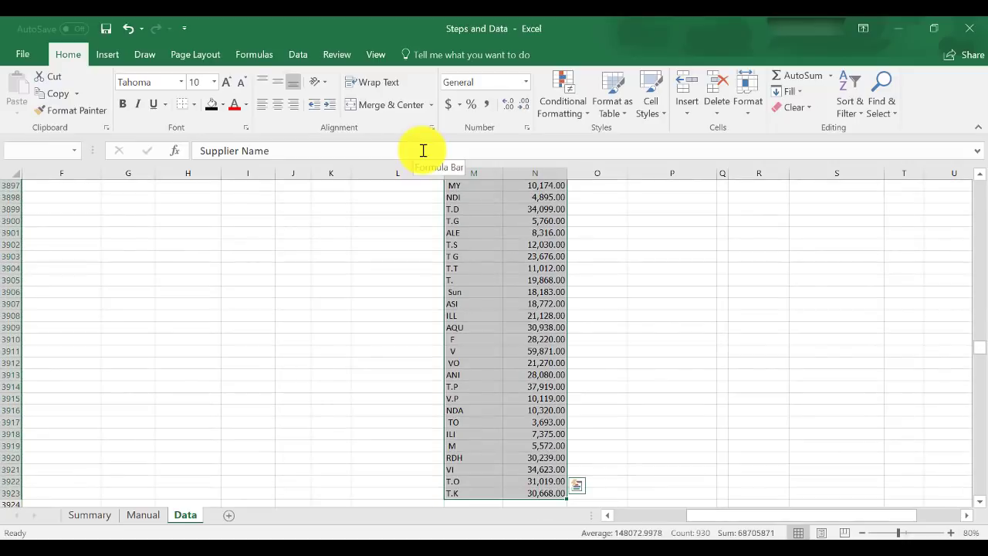
# Custom-sort the table by Amount, Largest to Smallest.
pyautogui.hotkey('alt', 'h')
pyautogui.press('s')
pyautogui.press('u')
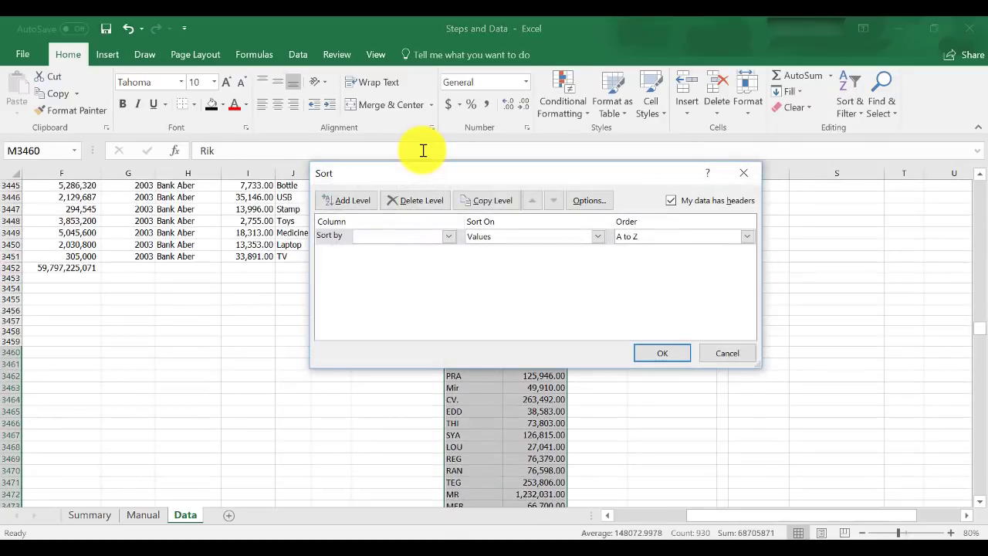
pyautogui.click(442, 234)
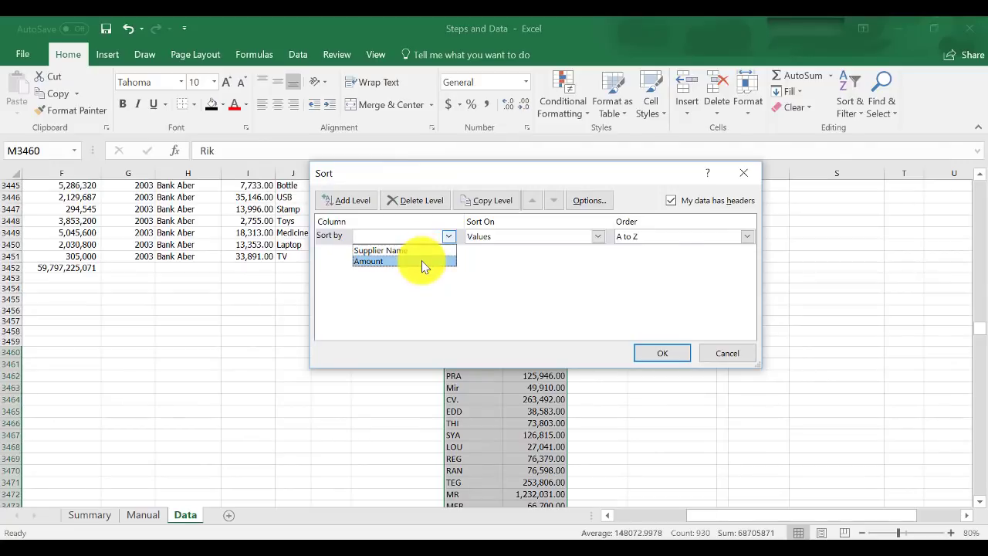
pyautogui.click(422, 260)
pyautogui.click(648, 239)
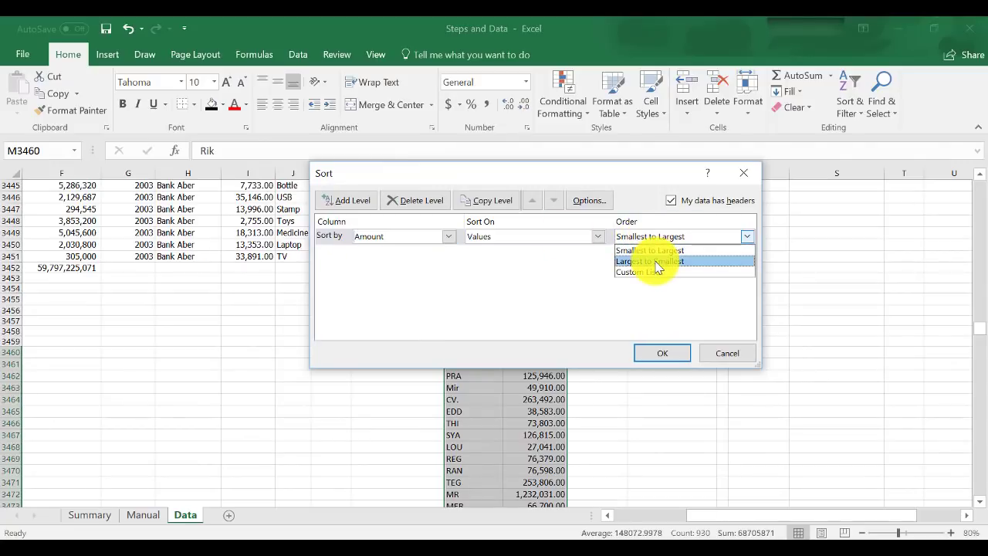
pyautogui.click(655, 262)
pyautogui.click(661, 354)
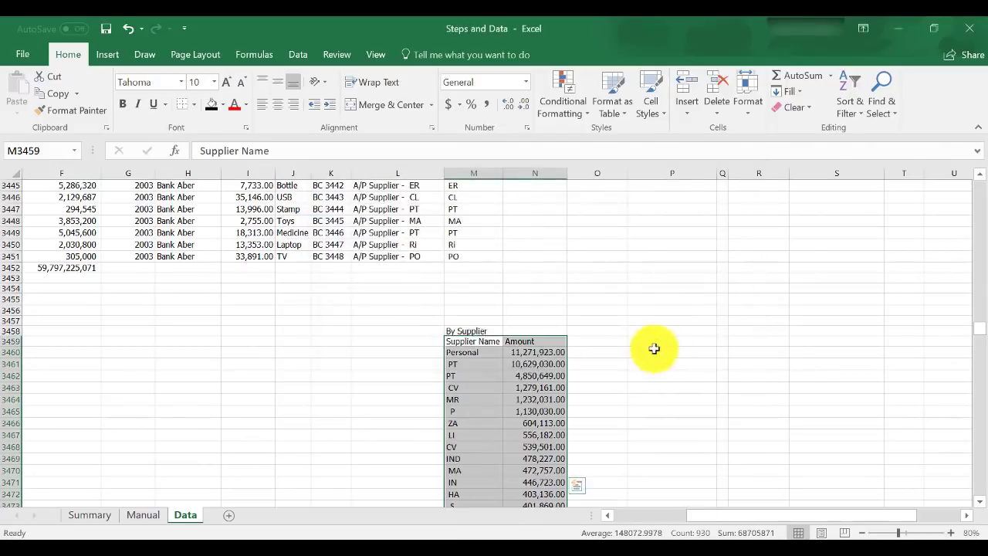
pyautogui.hotkey('shift', 'BackSpace')
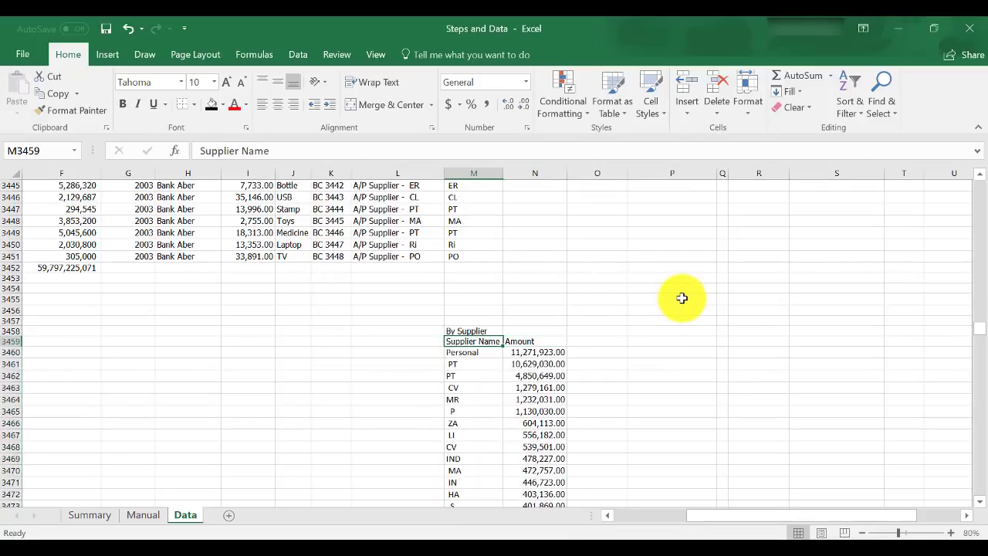
# Select the supplier list and toggle AutoFilter on with Alt+D+F+F.
pyautogui.hotkey('ctrl', 'shift', 'Down')
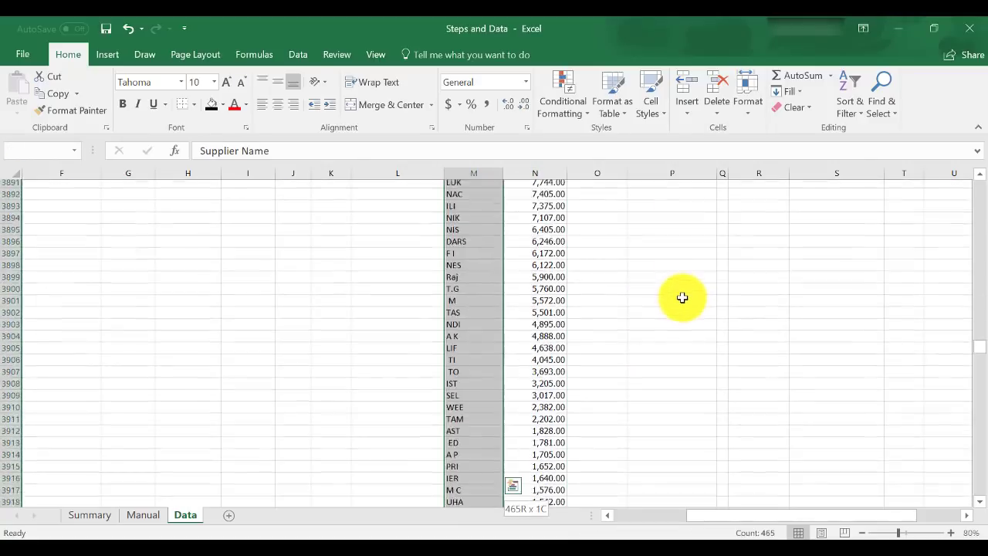
pyautogui.hotkey('shift', 'Right')
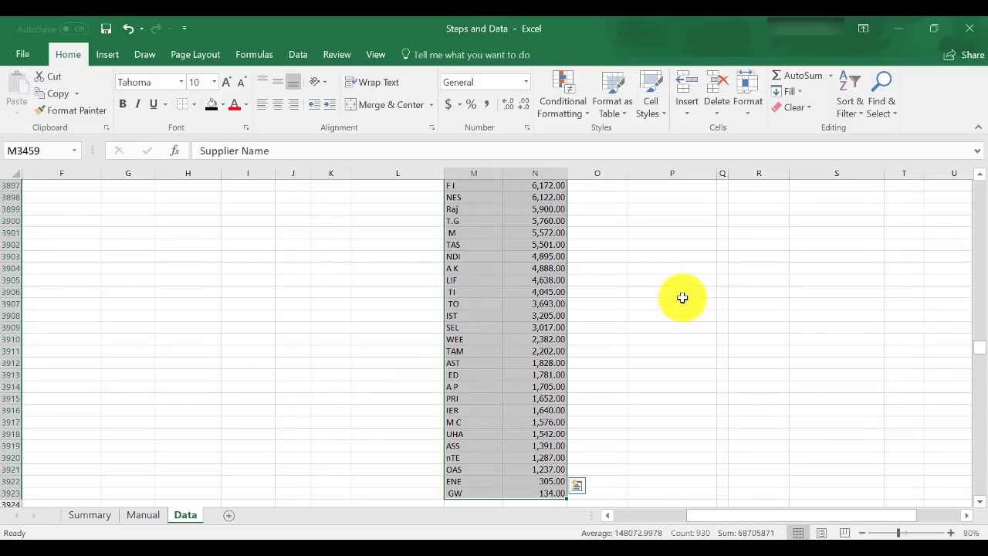
pyautogui.hotkey('alt', 'd')
pyautogui.press('f')
pyautogui.press('Up')
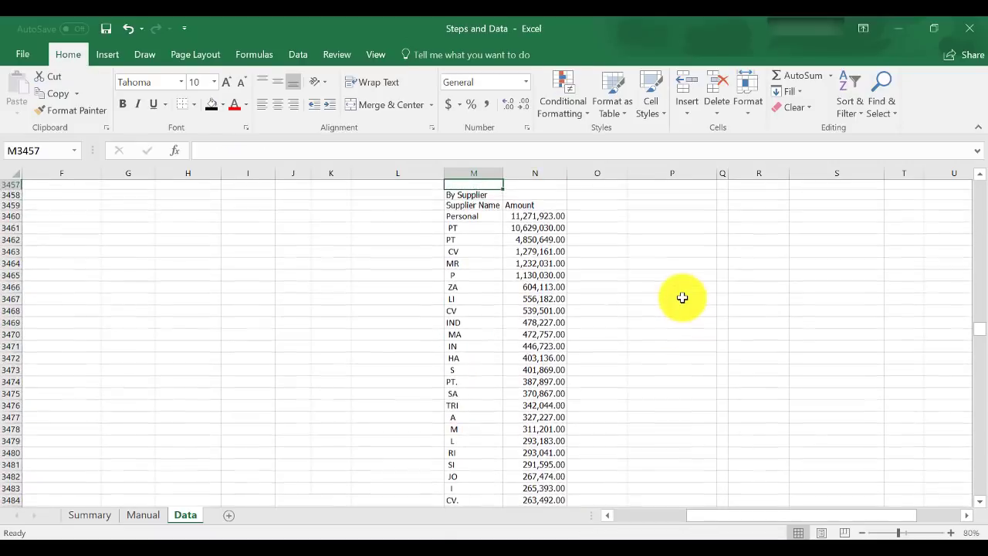
pyautogui.press('Down')
pyautogui.hotkey('ctrl', 'shift', 'Down')
pyautogui.hotkey('alt', 'd')
pyautogui.press('f')
pyautogui.press('f')
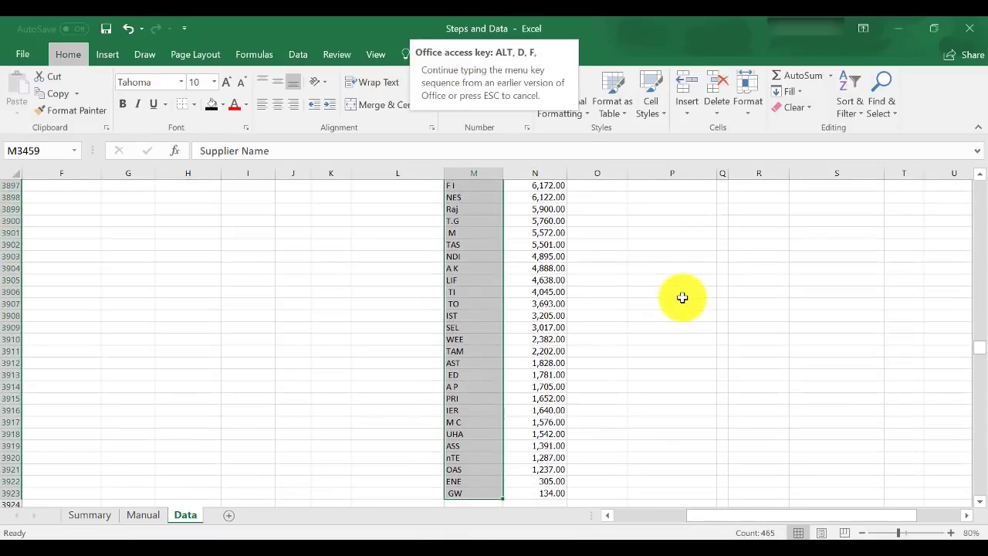
pyautogui.press('Right')
pyautogui.press('Left')
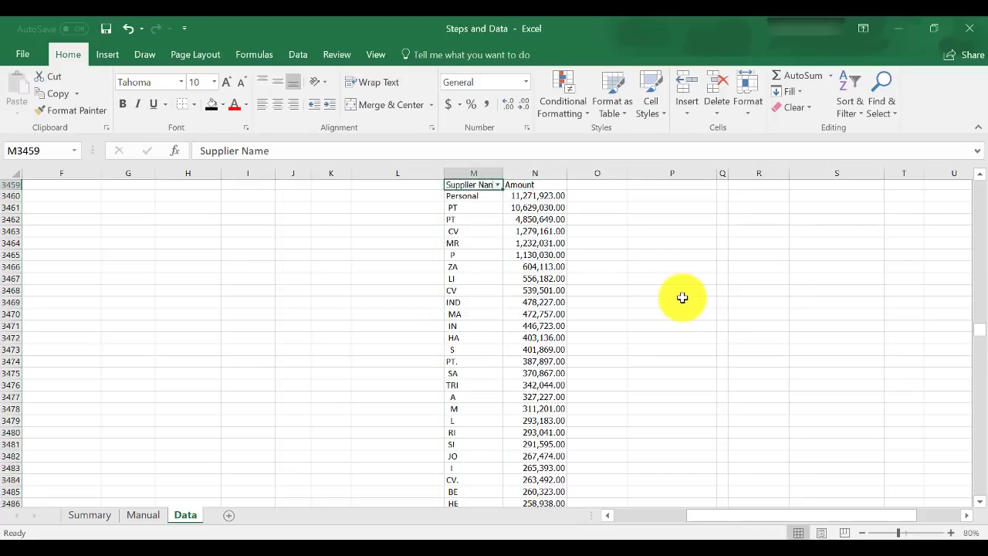
# Remove the filter and reapply it to the M:N list starting at row 3460.
pyautogui.hotkey('alt', 'd')
pyautogui.press('f')
pyautogui.press('f')
pyautogui.press('Down')
pyautogui.hotkey('shift', 'Right')
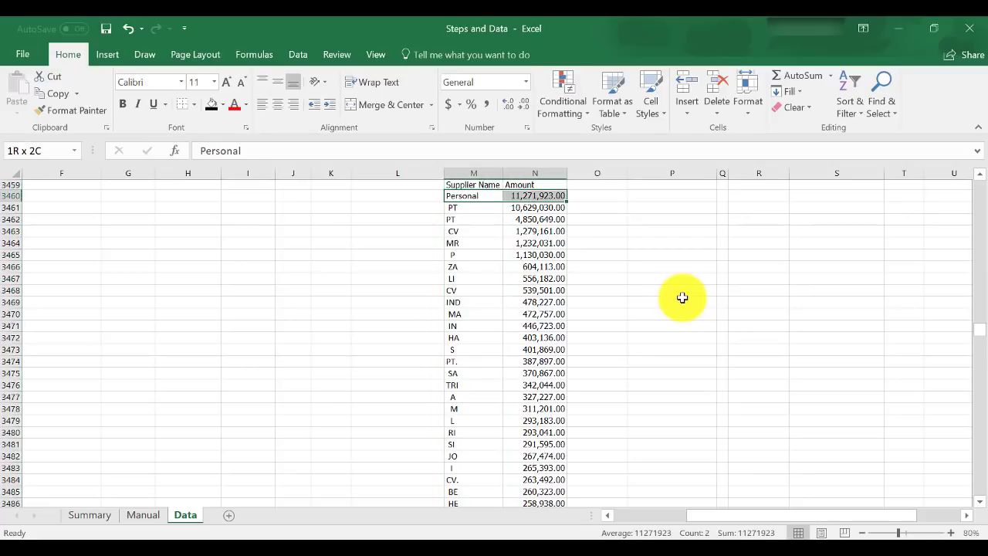
pyautogui.hotkey('ctrl', 'shift', 'Down')
pyautogui.hotkey('alt', 'd')
pyautogui.press('f')
pyautogui.press('f')
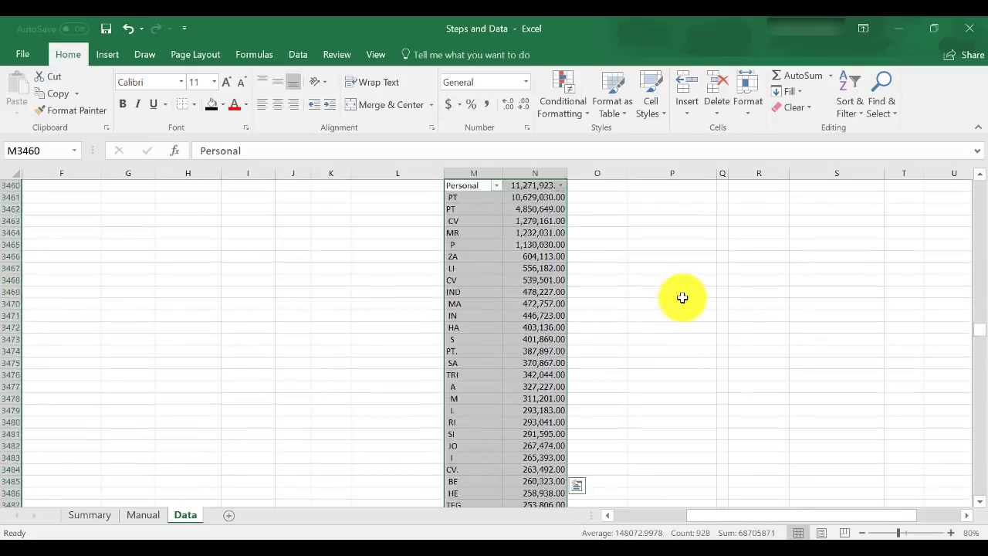
pyautogui.press('Up')
pyautogui.press('Up')
pyautogui.press('Up')
pyautogui.press('Up')
pyautogui.press('Up')
pyautogui.press('Down')
pyautogui.press('Down')
pyautogui.press('Down')
pyautogui.press('Down')
pyautogui.press('Down')
pyautogui.press('Down')
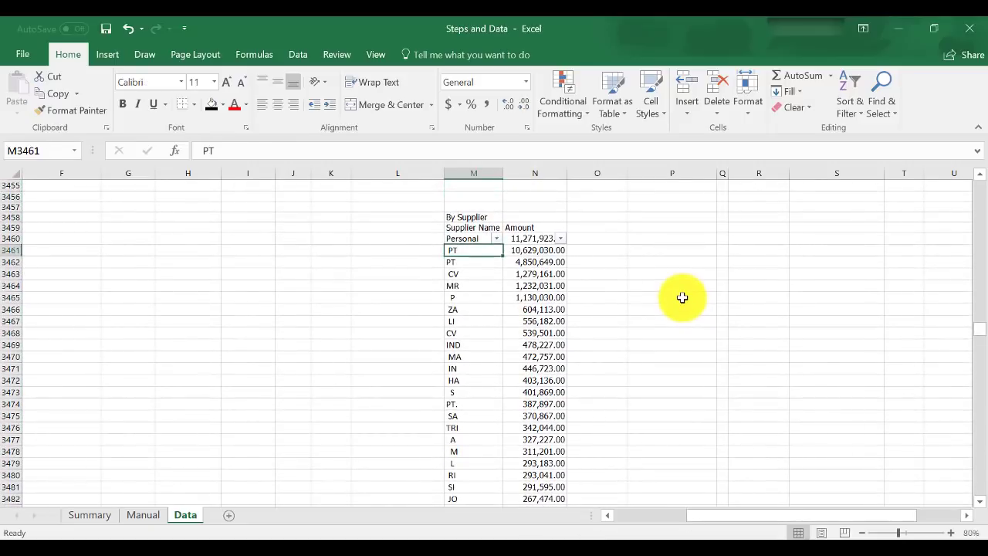
pyautogui.press('Right')
pyautogui.press('Up')
pyautogui.press('Up')
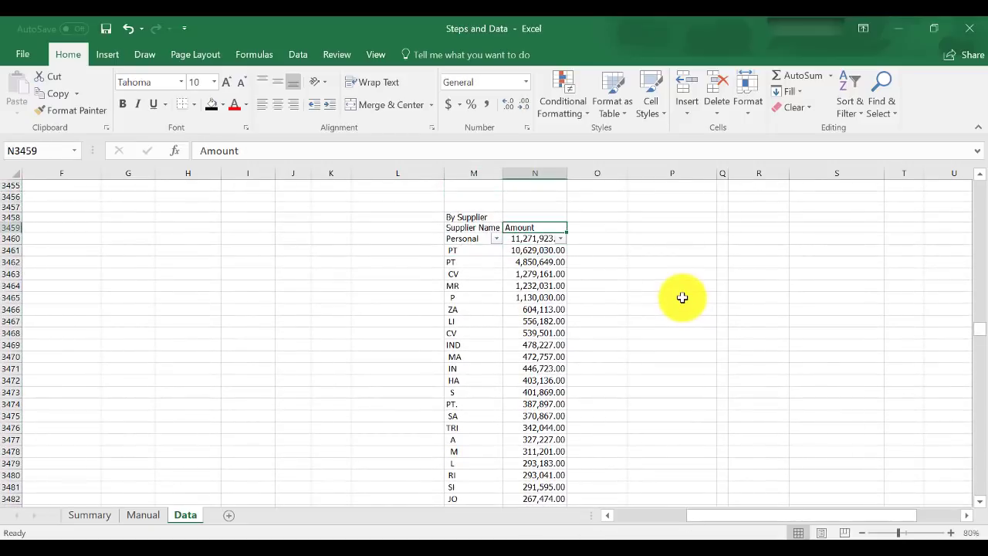
pyautogui.press('Down')
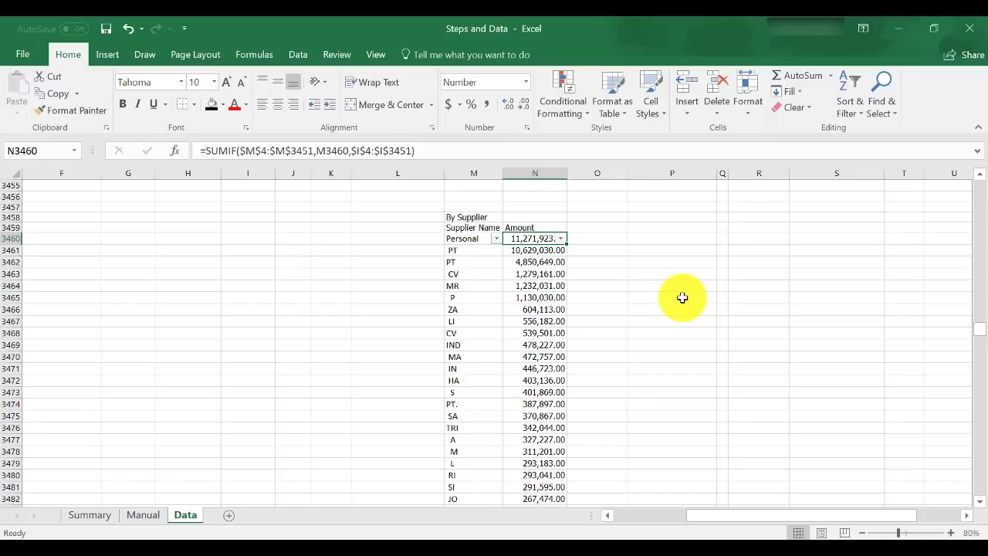
# Recheck the SUMIF formula in N3460, then switch to the Summary sheet.
pyautogui.press('Right')
pyautogui.press('Right')
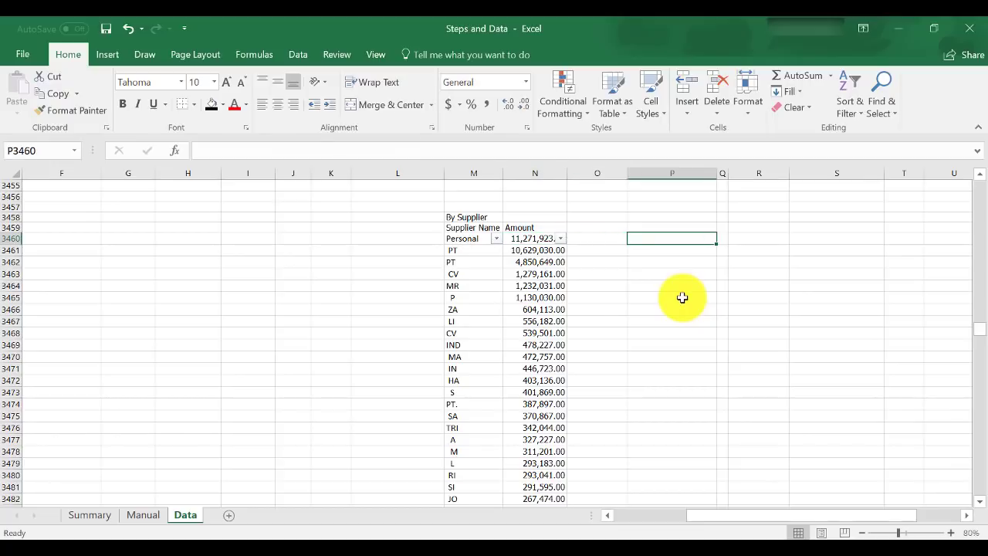
pyautogui.press('Left')
pyautogui.press('Left')
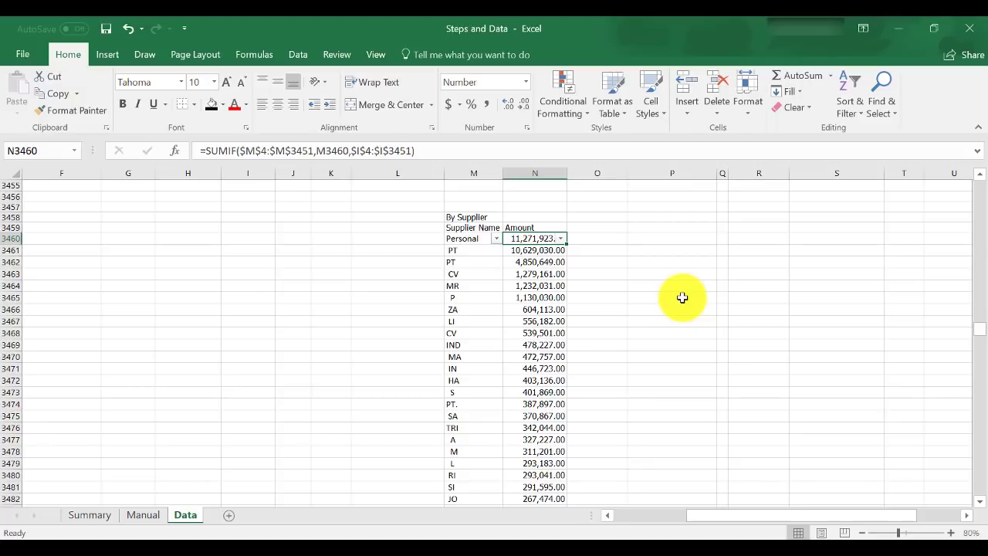
pyautogui.click(83, 515)
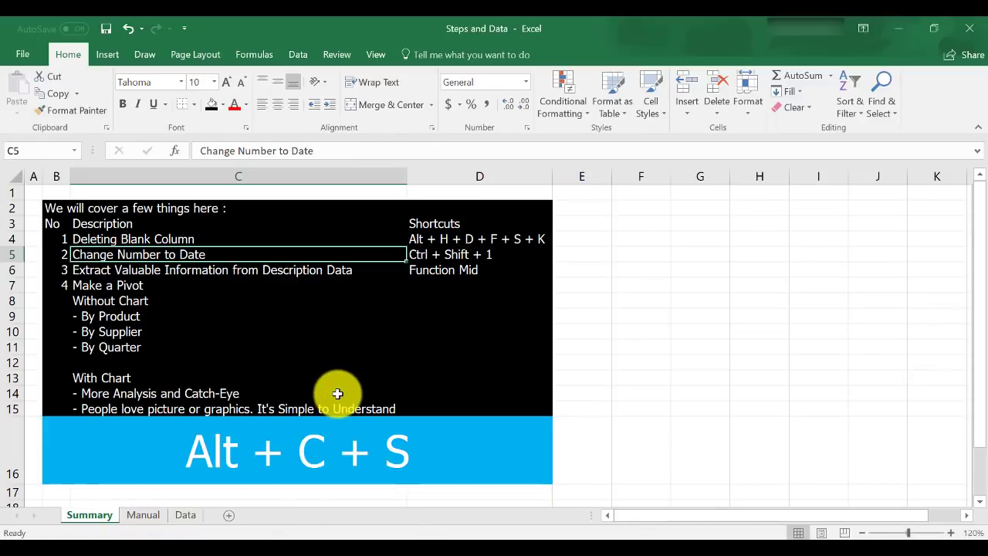
pyautogui.click(334, 446)
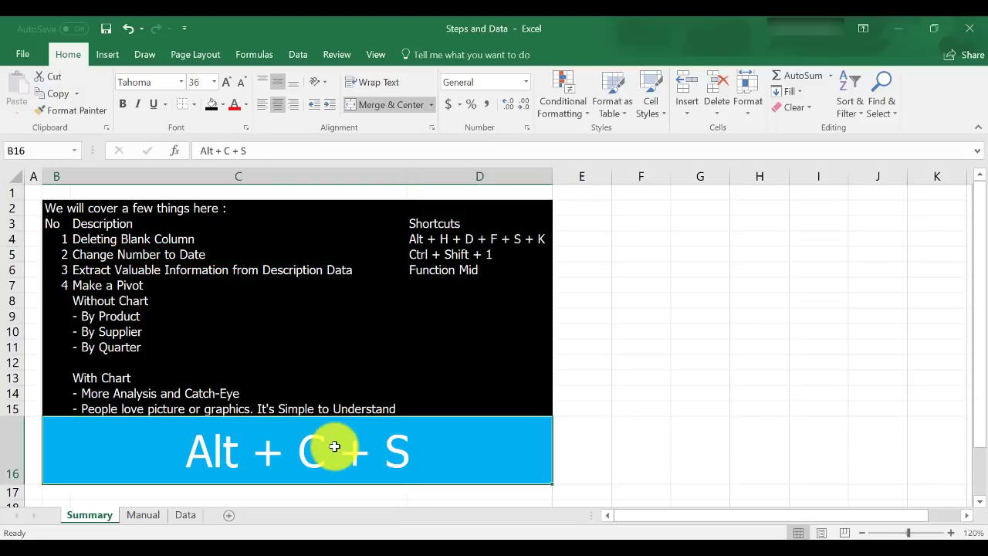